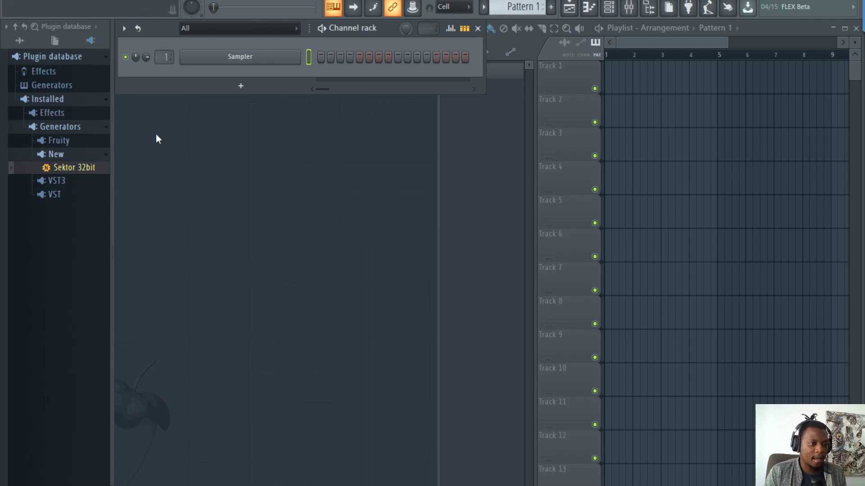
- Add the Sektor 32bit generator as a new channel and move its window up so the whole interface is visible
right_click(88, 167)
left_click(145, 179)
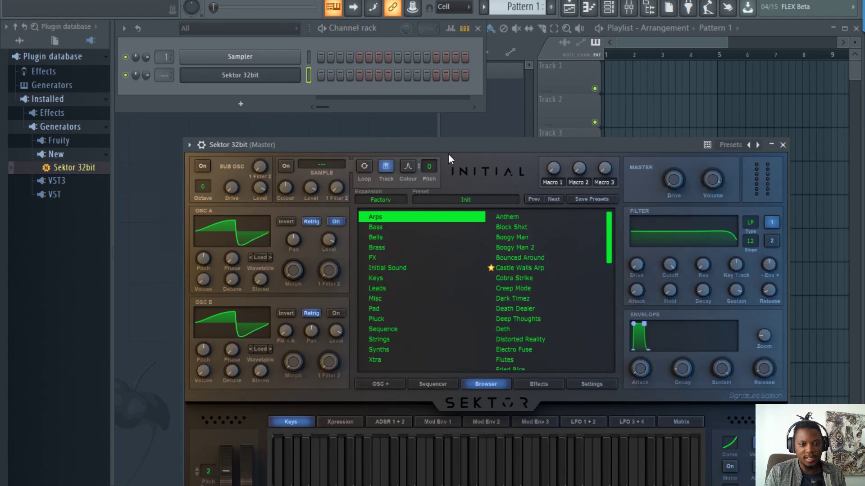
left_click_drag(448, 146, 416, 48)
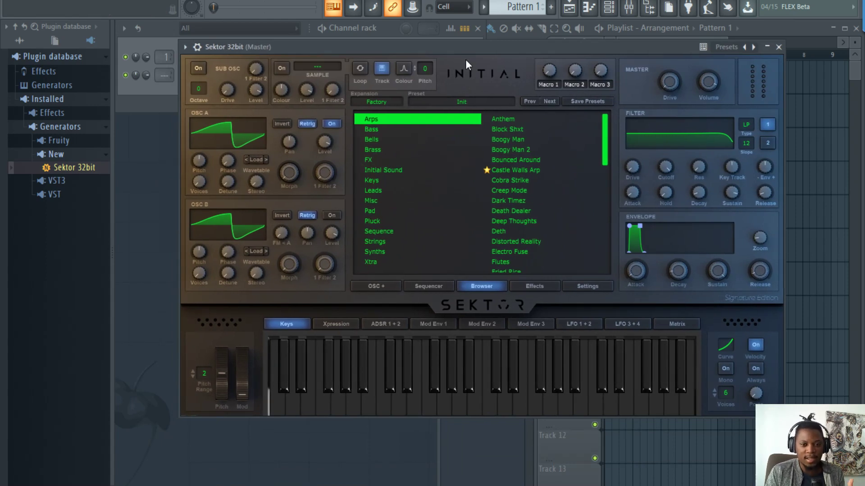
left_click_drag(433, 44, 426, 52)
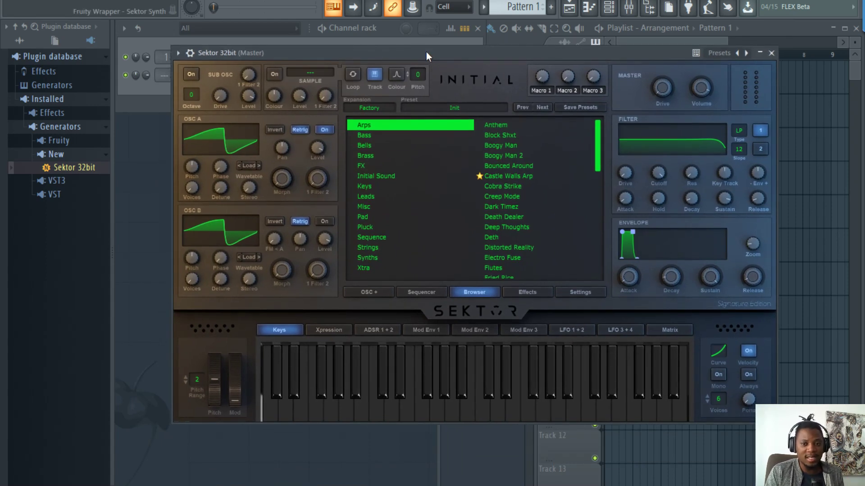
left_click_drag(425, 52, 396, 45)
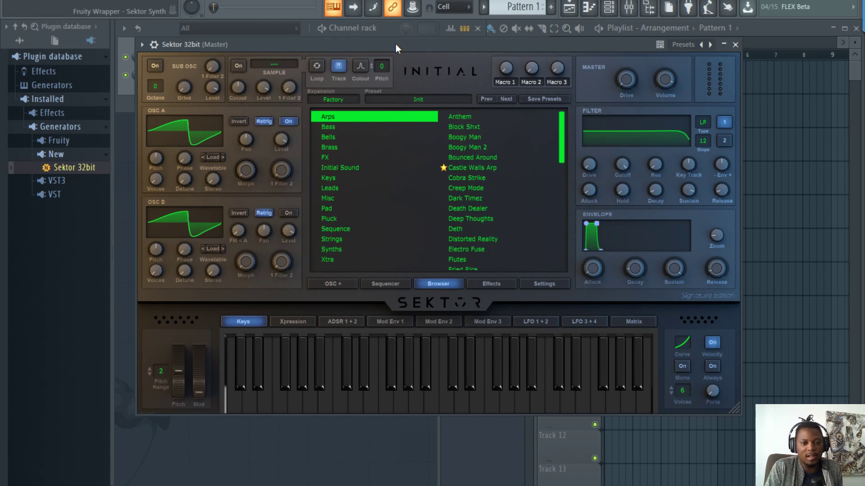
mouse_move(404, 44)
left_mouse_down()
mouse_move(414, 57)
mouse_move(412, 45)
left_mouse_up()
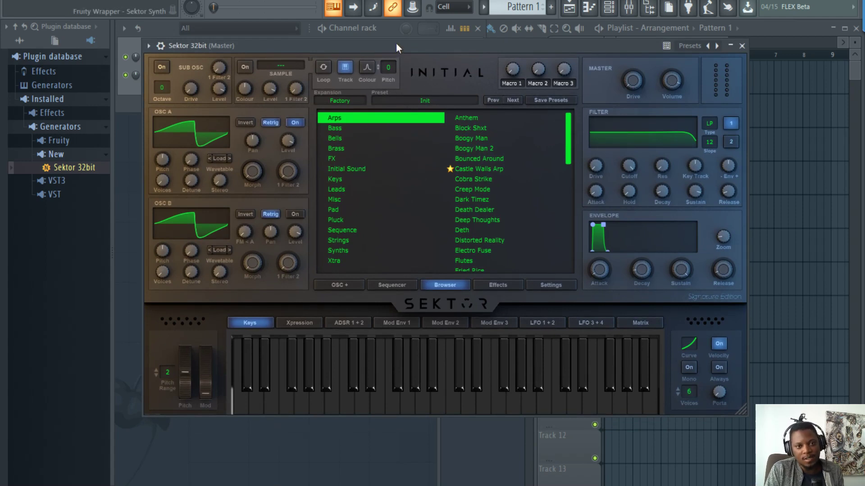
left_click_drag(396, 43, 399, 47)
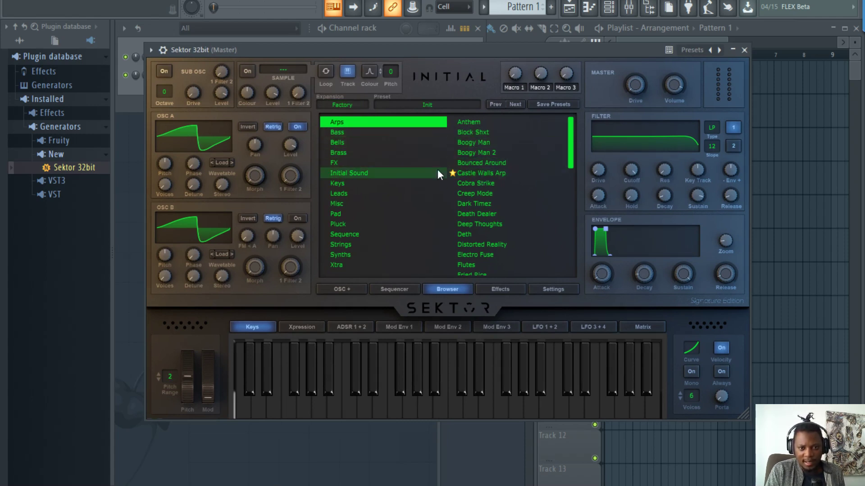
- Try the Boogy Man preset from Arps and the 80's Love Ballad preset from Keys in Sektor
left_click(474, 140)
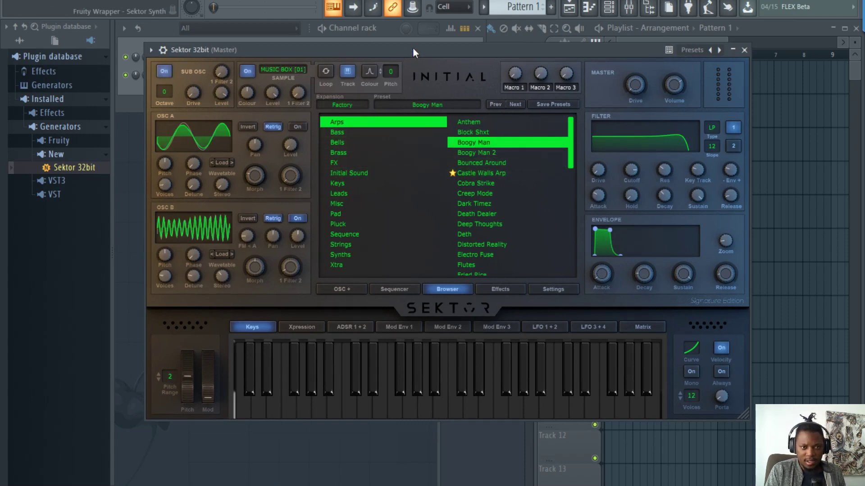
left_click(349, 183)
left_click(494, 155)
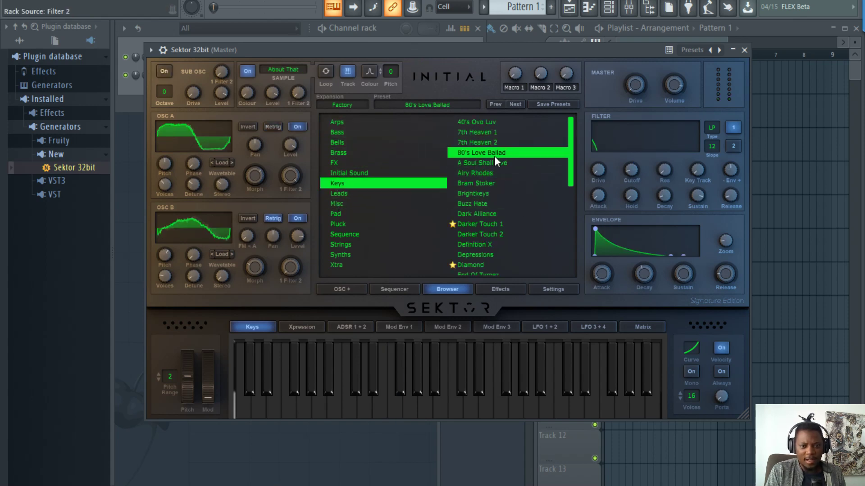
mouse_move(421, 55)
left_mouse_down()
mouse_move(436, 112)
mouse_move(424, 53)
left_mouse_up()
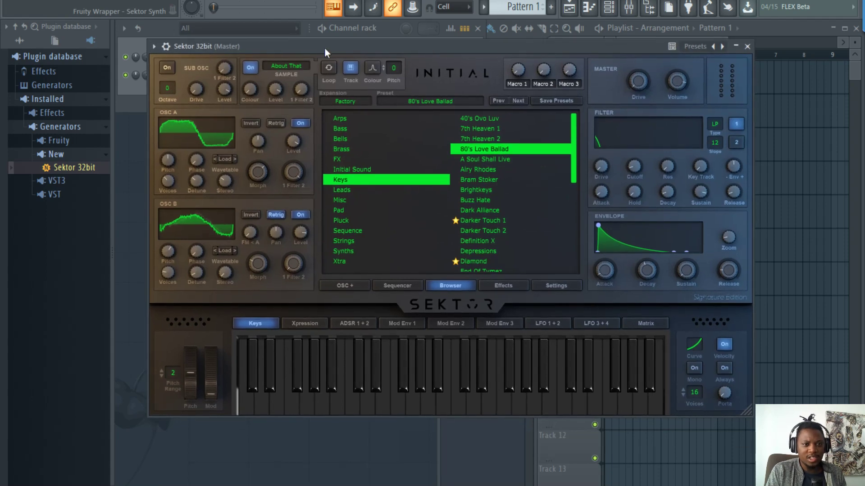
- Lower the Sektor 32bit channel's volume to about 46% in the channel rack and return to the synth window
left_click(382, 32)
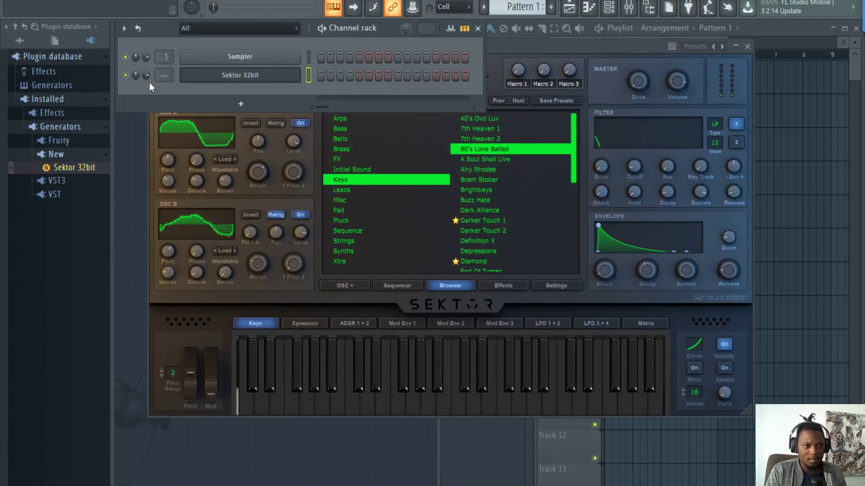
left_click_drag(147, 76, 147, 90)
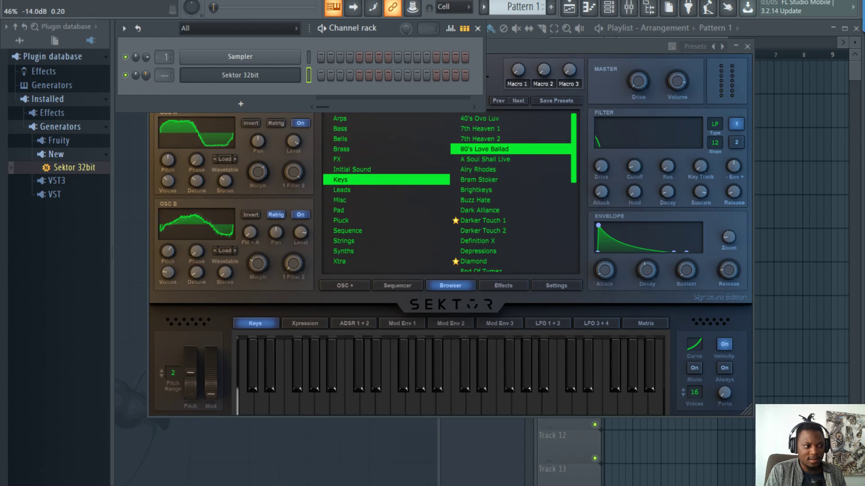
left_click(547, 52)
- Audition the Keys presets Airy Rhodes, Brightkeys and Darker Touch 1 with test notes, and load Darker Touch 2
left_click(490, 171)
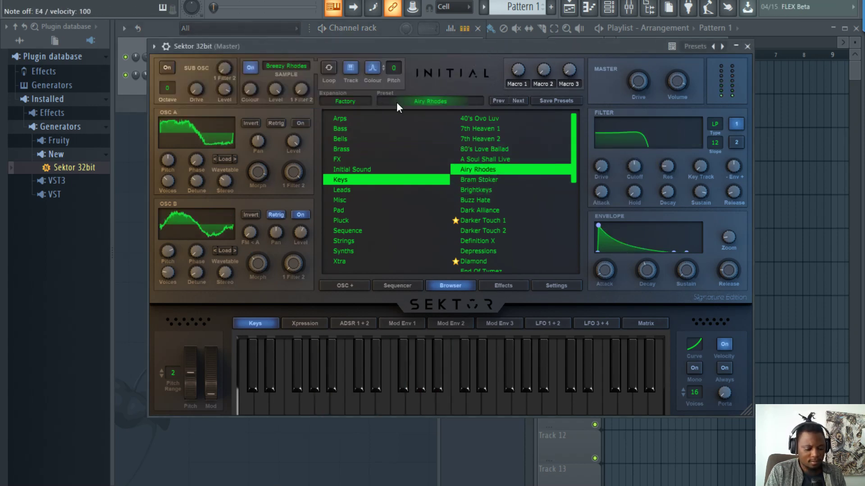
left_click(494, 189)
left_click(480, 222)
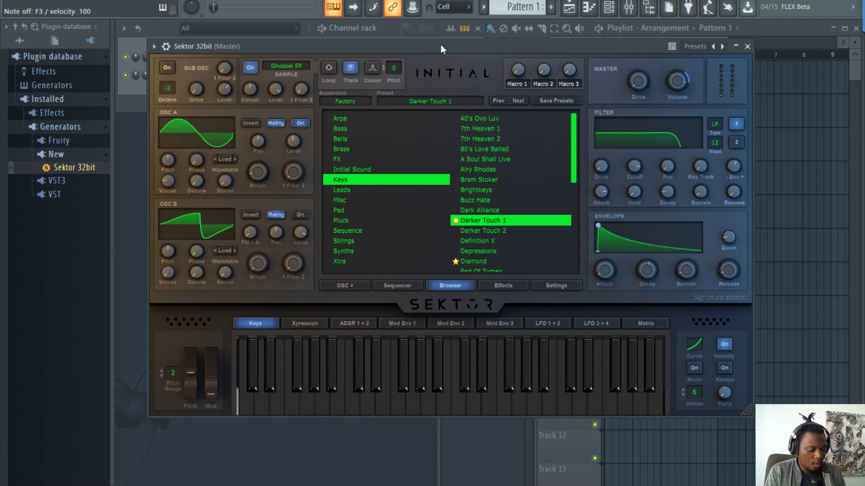
left_click(421, 382)
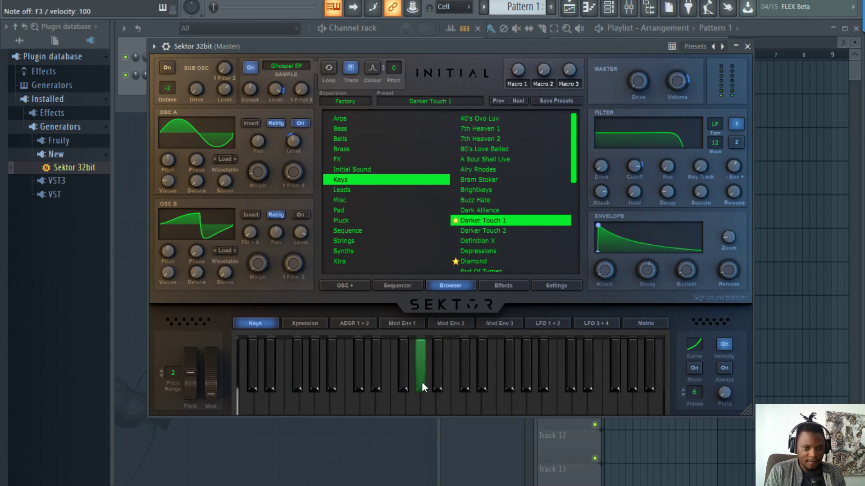
left_click_drag(422, 382, 314, 385)
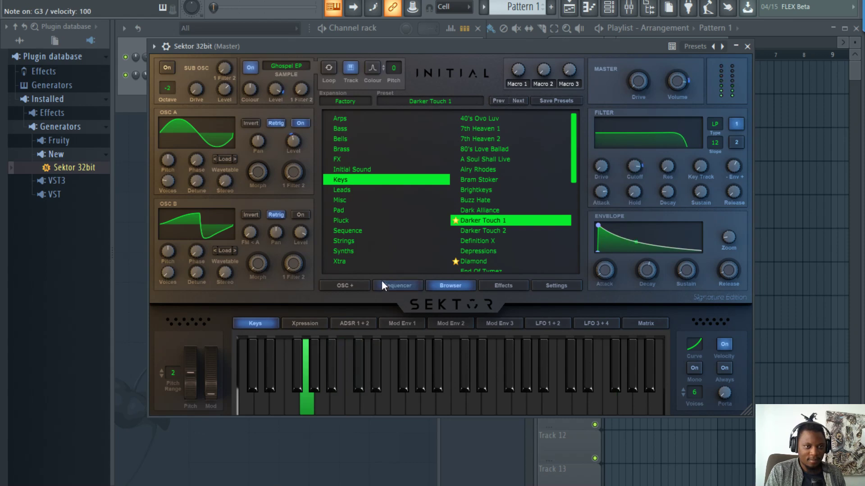
left_click(480, 230)
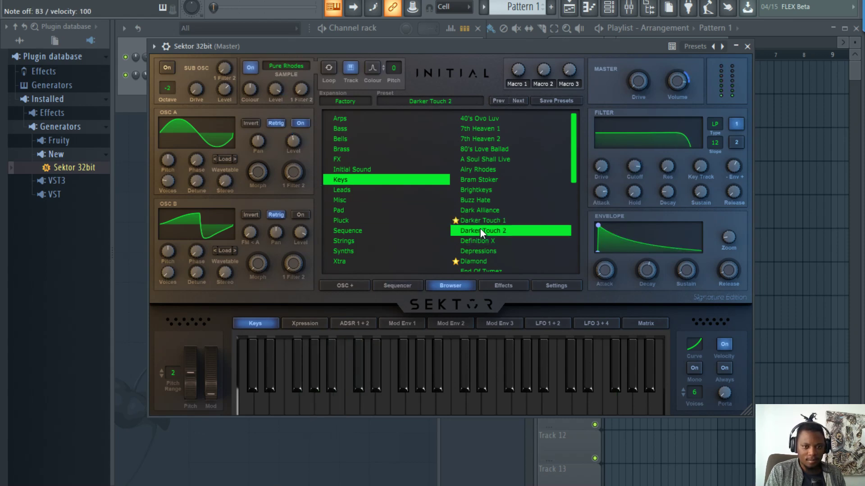
- Lower the Sektor 32bit channel's volume to about 26% and open its piano roll
left_click(386, 31)
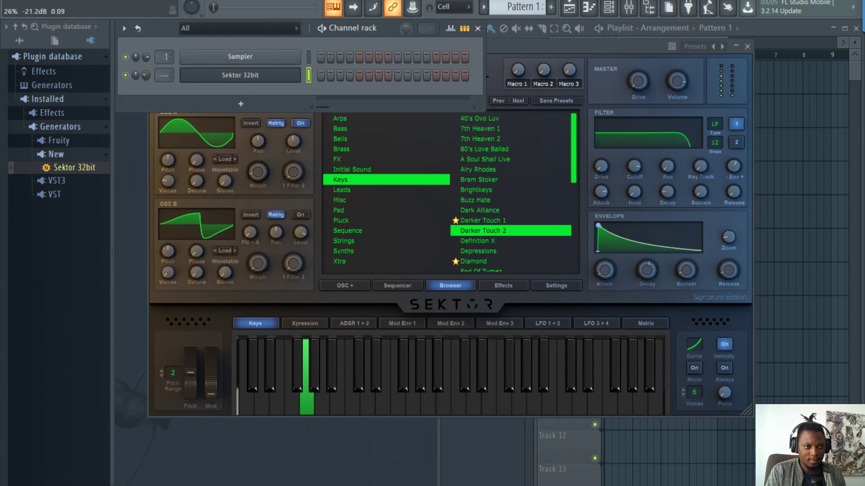
right_click(298, 72)
left_click(352, 76)
- Set the project tempo to 110 BPM and maximise the piano roll window
right_click(302, 1)
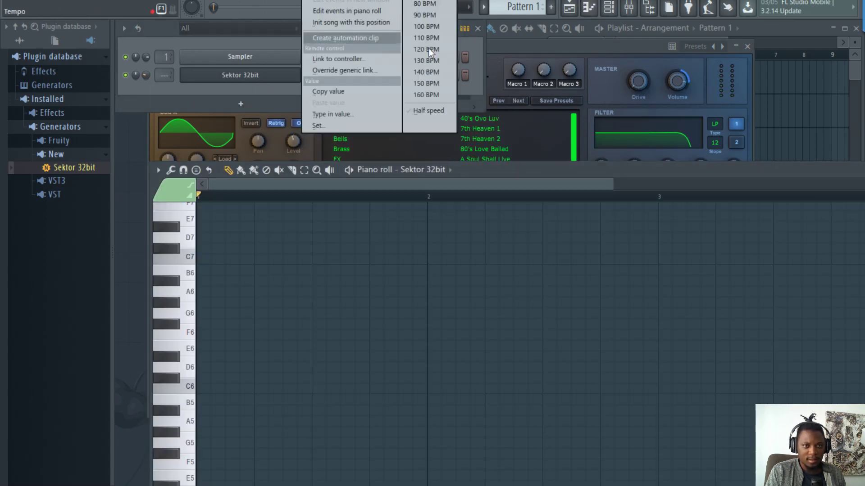
left_click(442, 37)
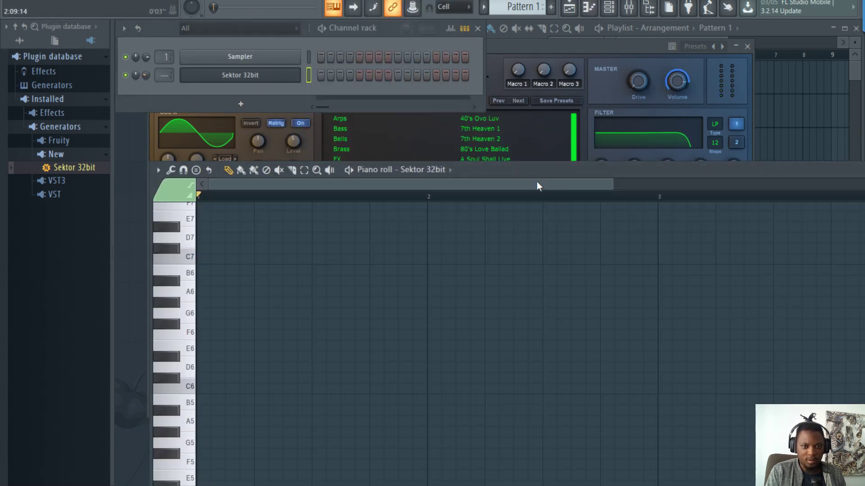
left_click_drag(515, 171, 499, 72)
double_click(499, 72)
- Preview pitches on the piano roll keyboard from E6 down to around C4 to find the starting note
left_click(149, 205)
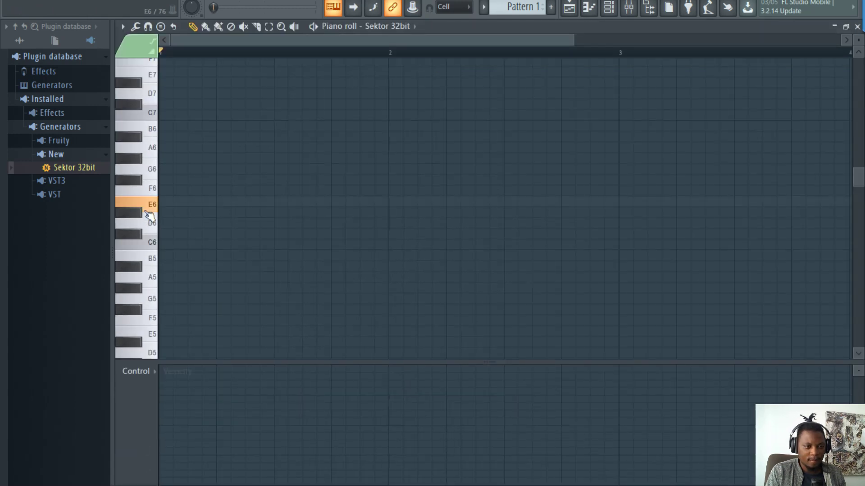
scroll(153, 263, "down", 3)
left_click(152, 258)
scroll(151, 258, "down", 4)
left_click(150, 257)
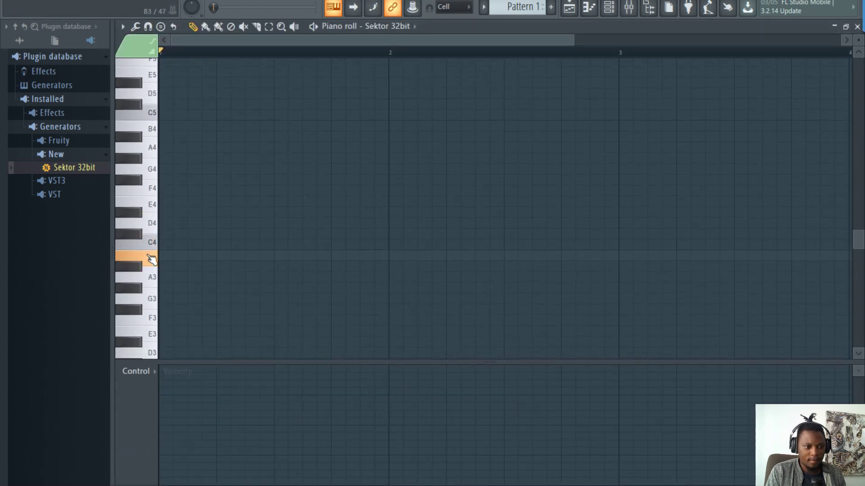
left_click(142, 243)
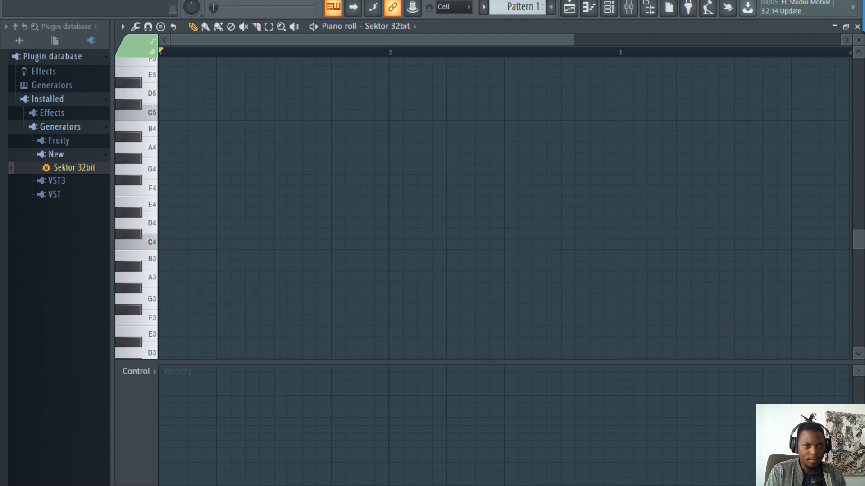
- Place a two-step D#4 note at the start of bar 1 and check its timing with repeated playback
key("space")
left_click(168, 212)
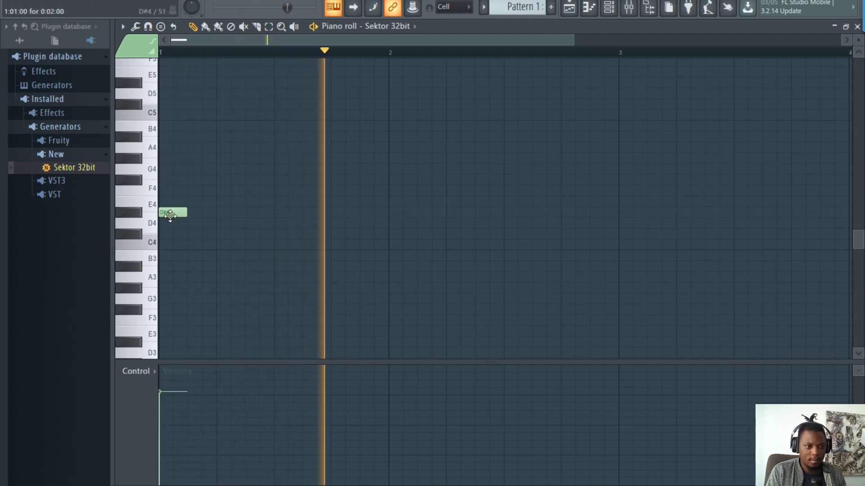
key("space")
key("space")
mouse_move(184, 213)
left_mouse_down()
mouse_move(238, 212)
mouse_move(189, 215)
left_mouse_up()
key("space")
key("space")
key("space")
key("space")
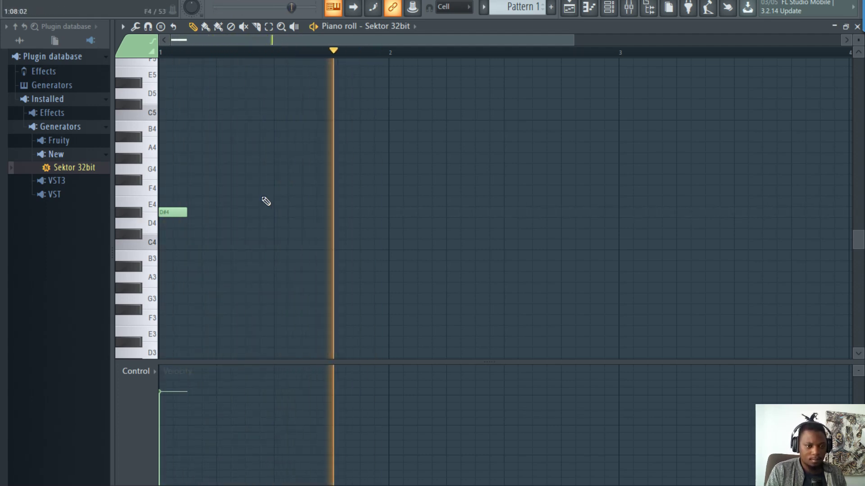
- Add a second D#4 note at step 8 of bar 1, shorten it to one step and play the pattern
key("space")
key("space")
left_click(266, 213)
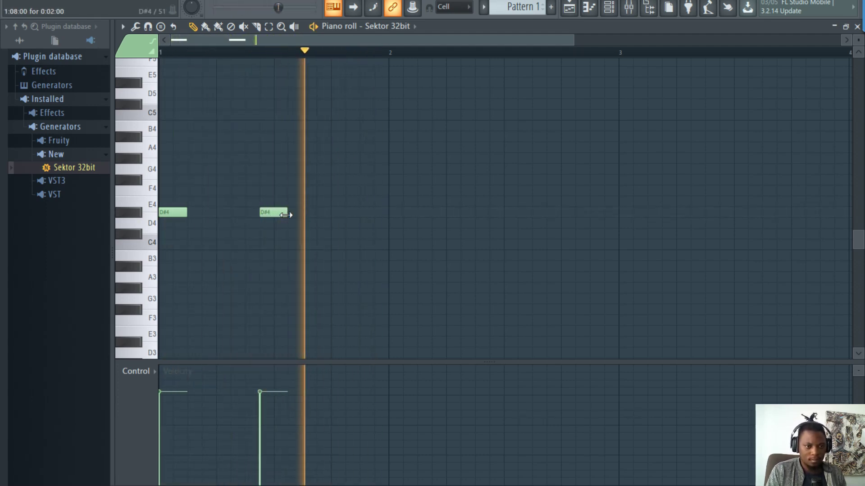
key("space")
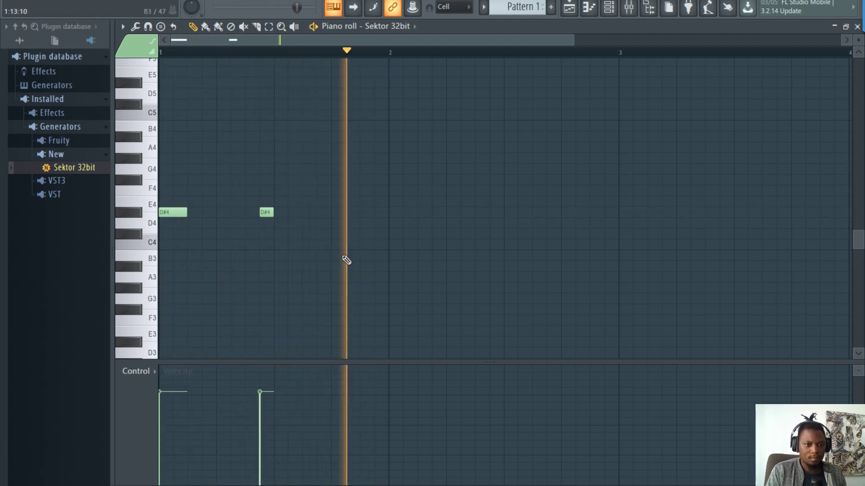
key("space")
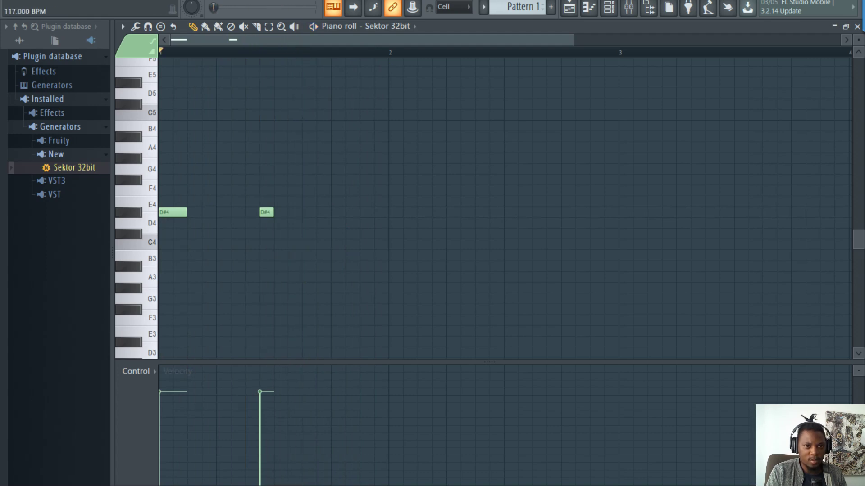
key("space")
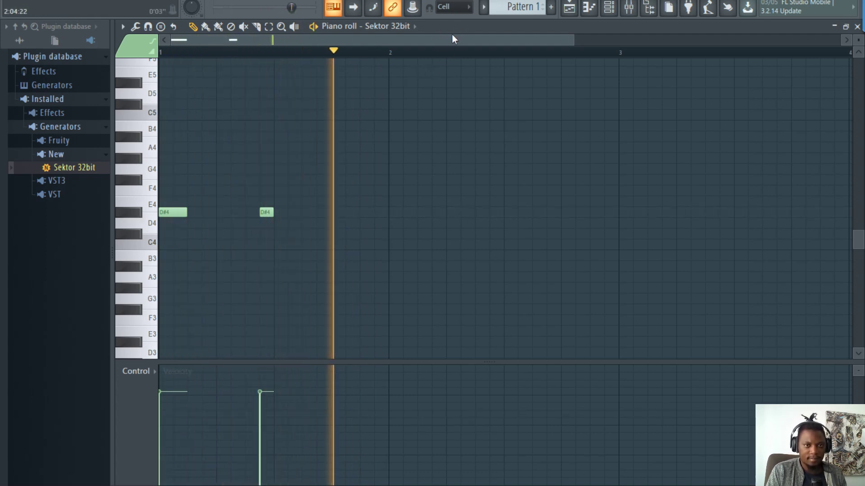
- Restore the piano roll window, paint Pattern 1 across bars 1 to 4 of playlist Track 2 and stop playback
double_click(462, 26)
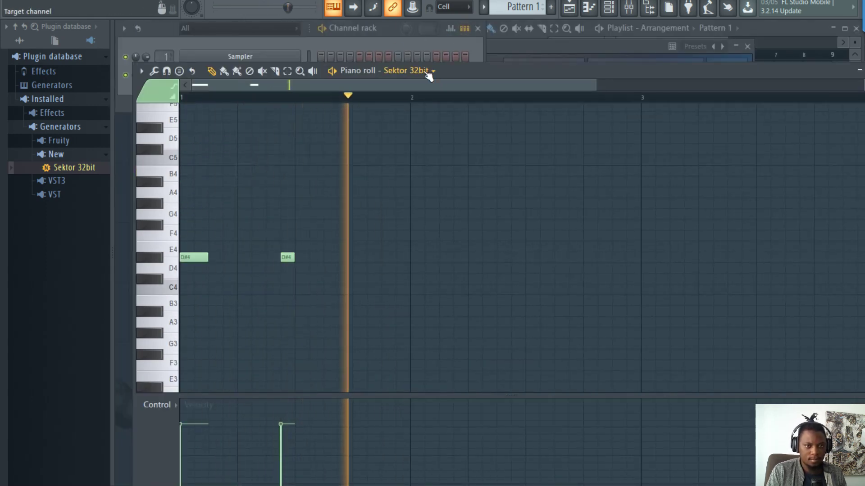
left_click(436, 41)
left_click(774, 27)
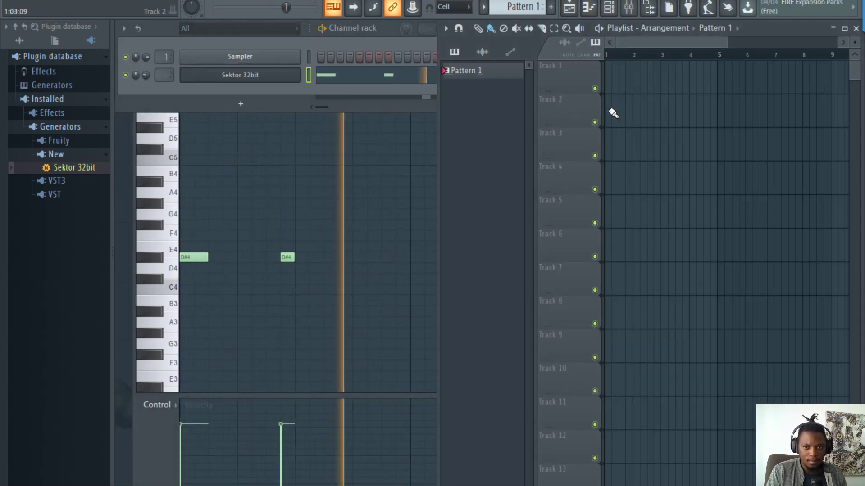
left_click_drag(613, 113, 687, 110)
left_click(160, 45)
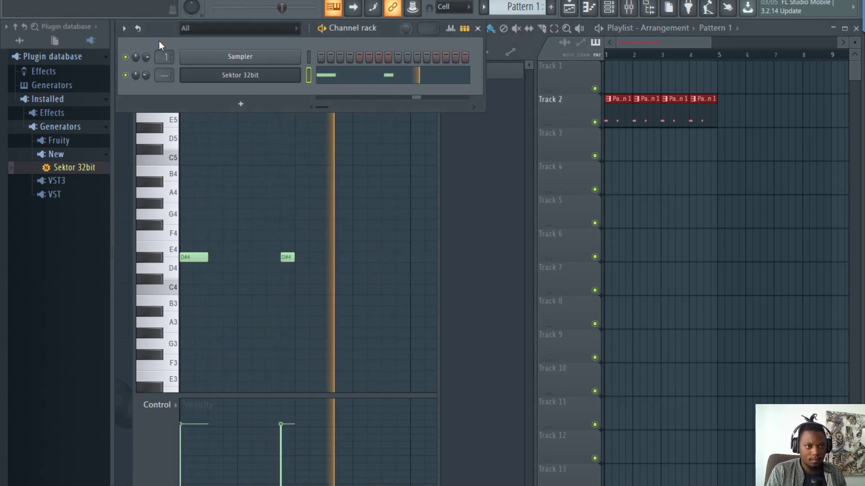
key("space")
- Show the full file browser, widen it and collapse the expanded KSHMR Percussion folders
left_click(19, 40)
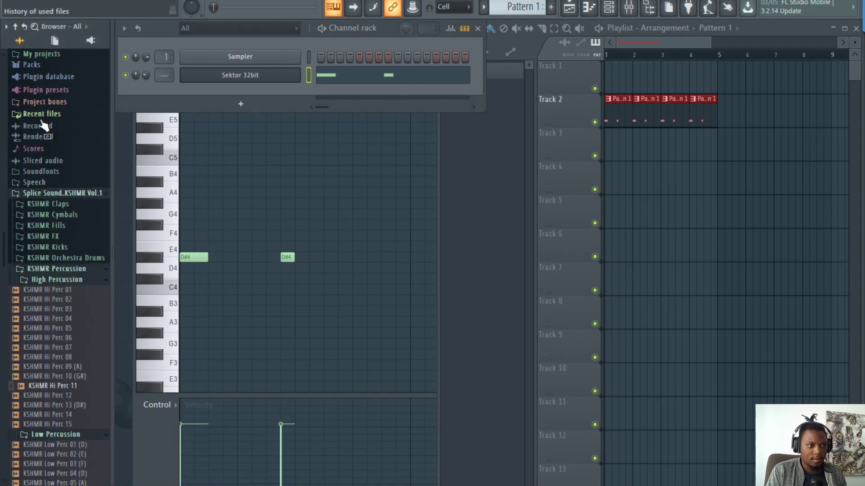
scroll(83, 218, "down", 3)
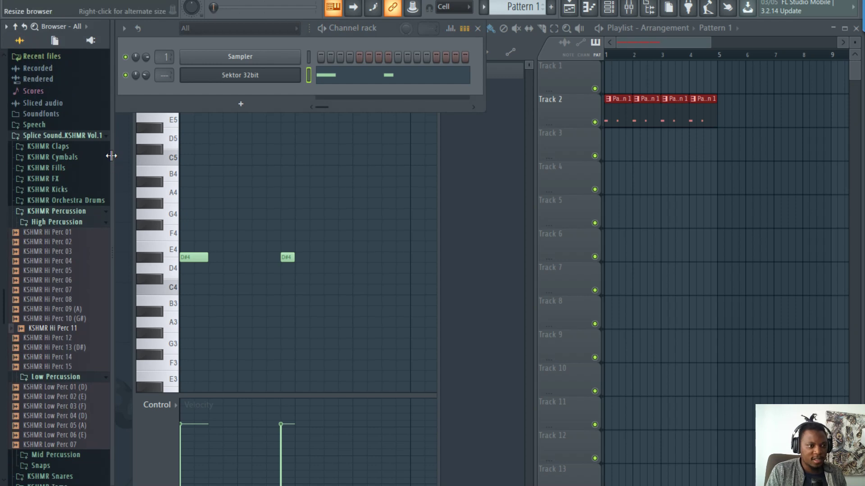
mouse_move(111, 156)
left_mouse_down()
mouse_move(134, 156)
mouse_move(114, 155)
left_mouse_up()
left_click(76, 222)
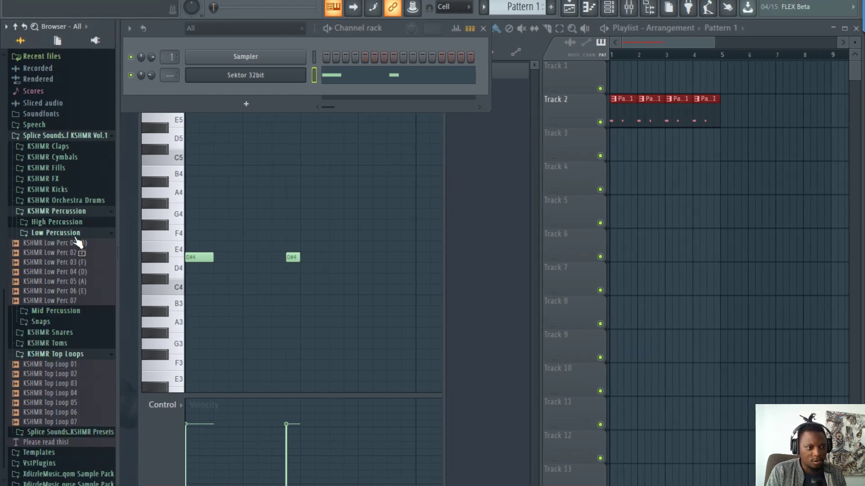
left_click(76, 236)
left_click(76, 273)
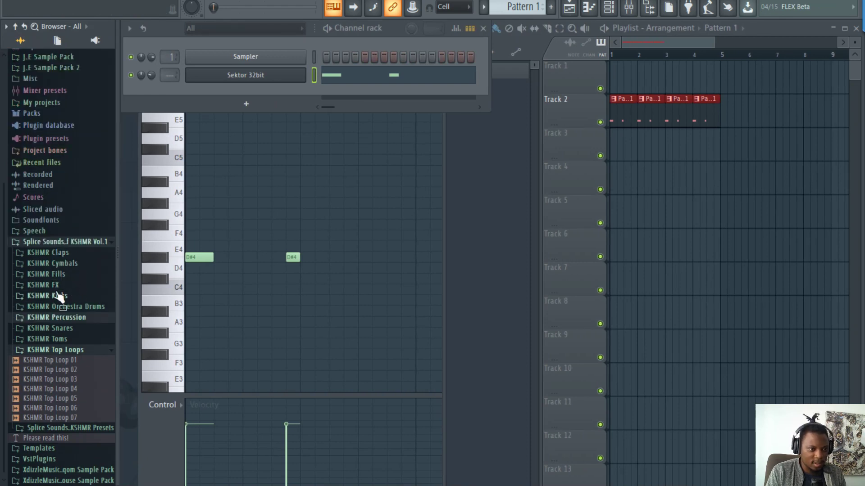
- Open the KSHMR Kicks folder and look through its Punchy Kicks and Big Kicks subfolders
left_click(60, 295)
left_click(63, 264)
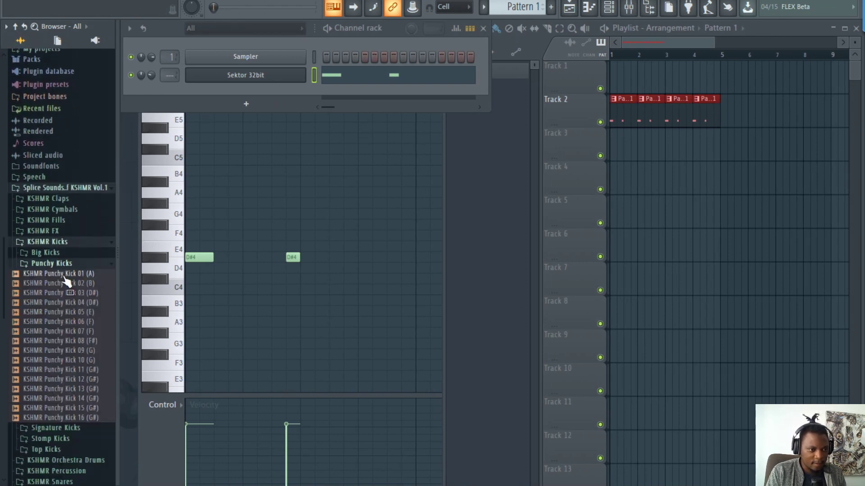
left_click(77, 294)
left_click(60, 253)
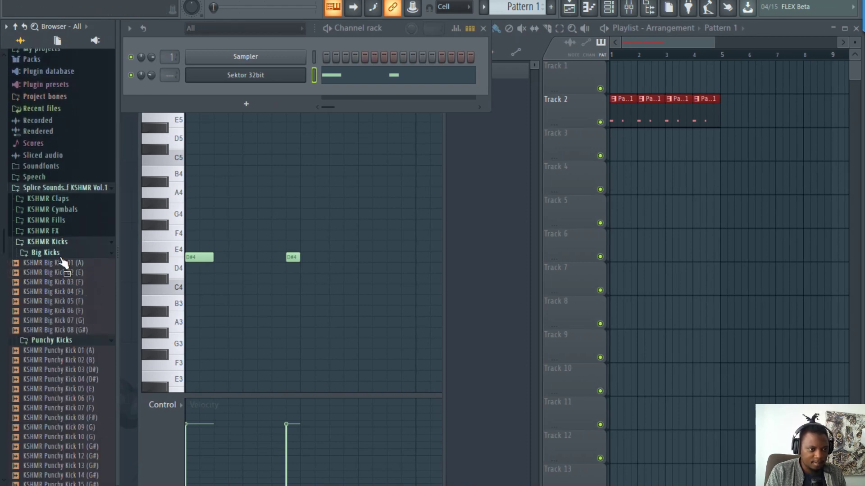
left_click(58, 253)
left_click(61, 264)
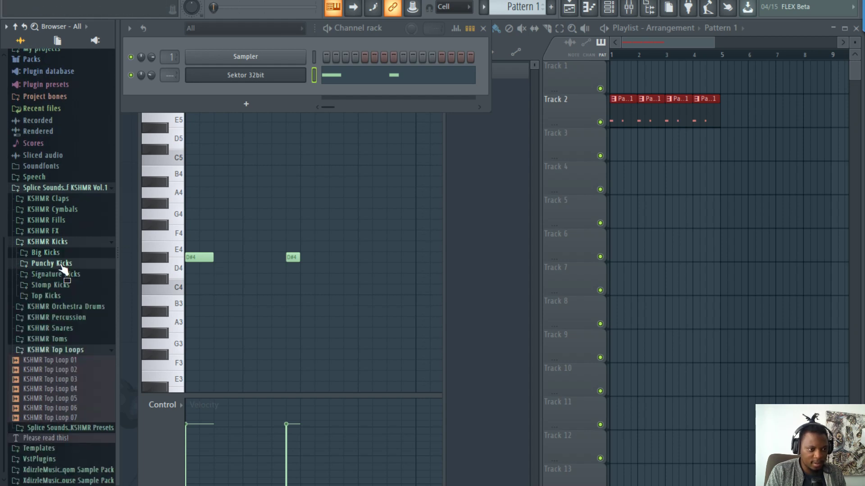
- Audition a range of KSHMR Punchy Kick samples between 03 and 15
left_click(62, 263)
left_click(68, 293)
left_click(76, 332)
left_click(78, 323)
left_click(79, 312)
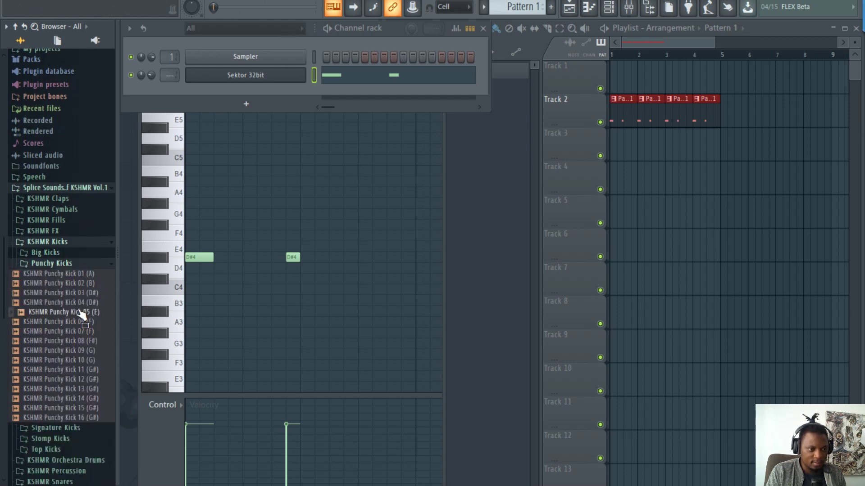
left_click(82, 296)
left_click(83, 302)
left_click(82, 341)
left_click(83, 360)
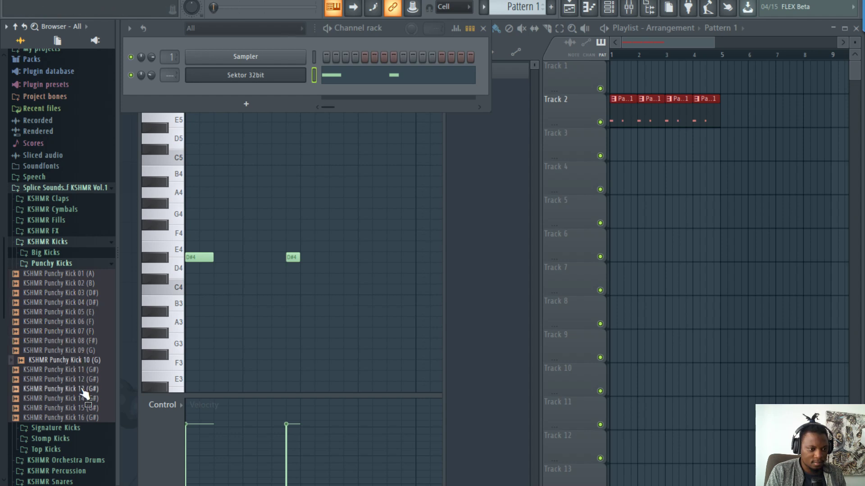
left_click(84, 388)
scroll(83, 369, "down", 1)
scroll(80, 365, "down", 3)
left_click(83, 255)
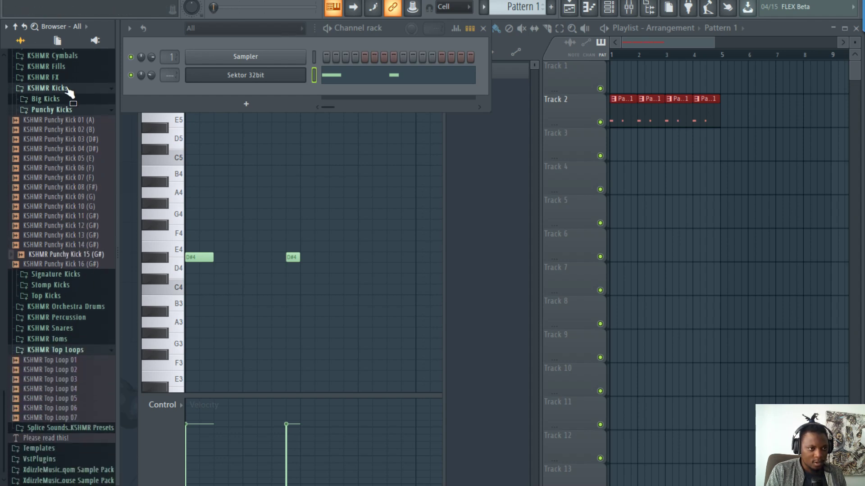
- Replace the empty Sampler channel with Kick (1) from the XdizzleMusic house sample pack's Kick folder
left_click(68, 89)
left_click(81, 241)
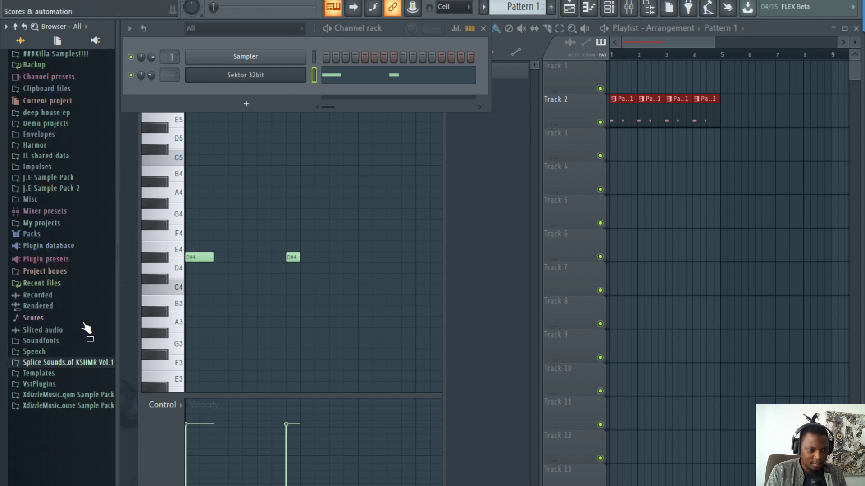
left_click(89, 407)
left_click_drag(118, 415, 128, 415)
scroll(85, 384, "down", 4)
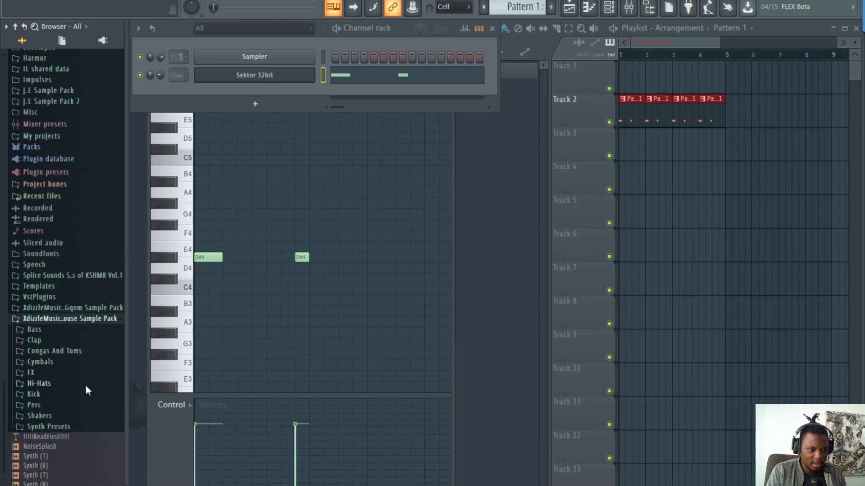
left_click(57, 341)
scroll(72, 288, "down", 5)
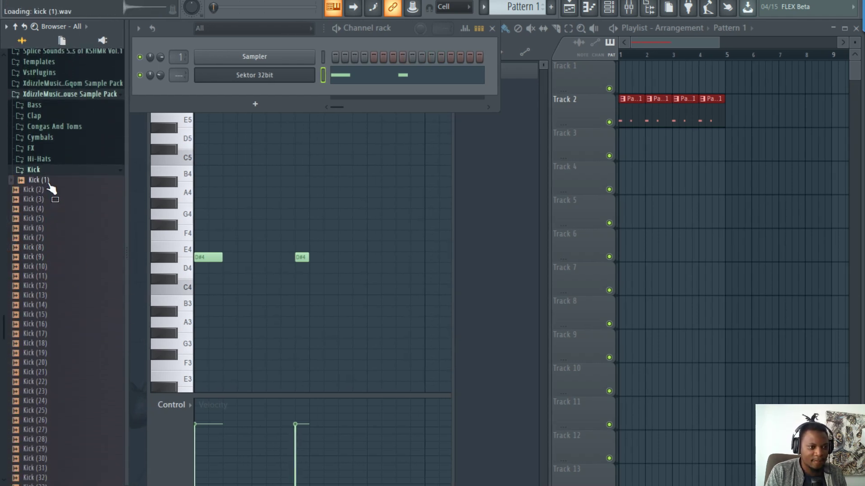
left_click_drag(50, 191, 271, 60)
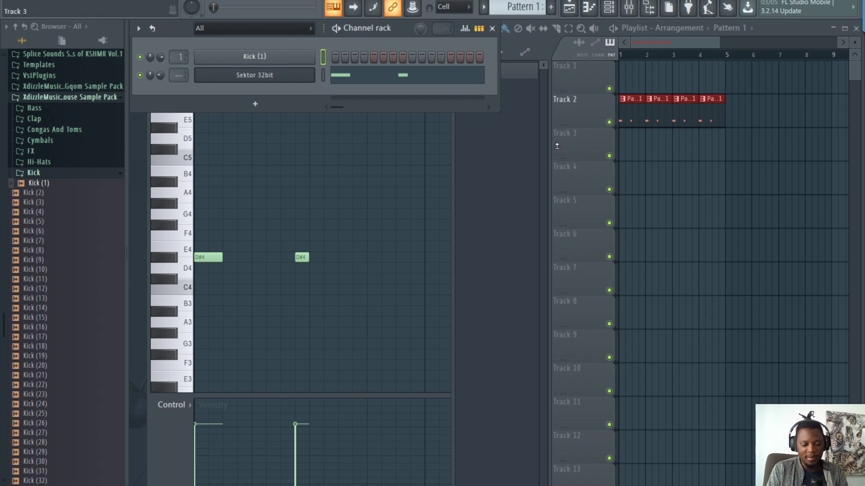
- Switch to new Pattern 2 and fill the Kick (1) channel on each 4 steps
key("KP_Add")
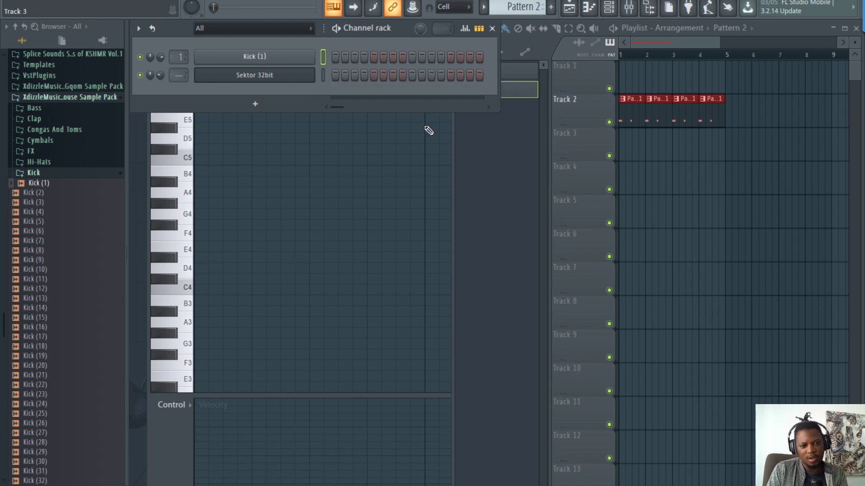
right_click(266, 58)
left_click(491, 110)
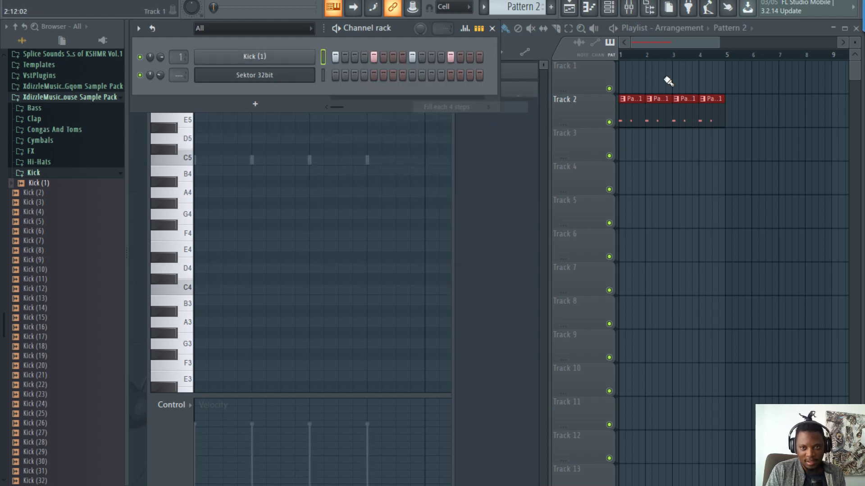
- Paint Pattern 2 across bars 1 to 4 of playlist Track 1 and bring the channel rack forward
left_click_drag(617, 80, 717, 80)
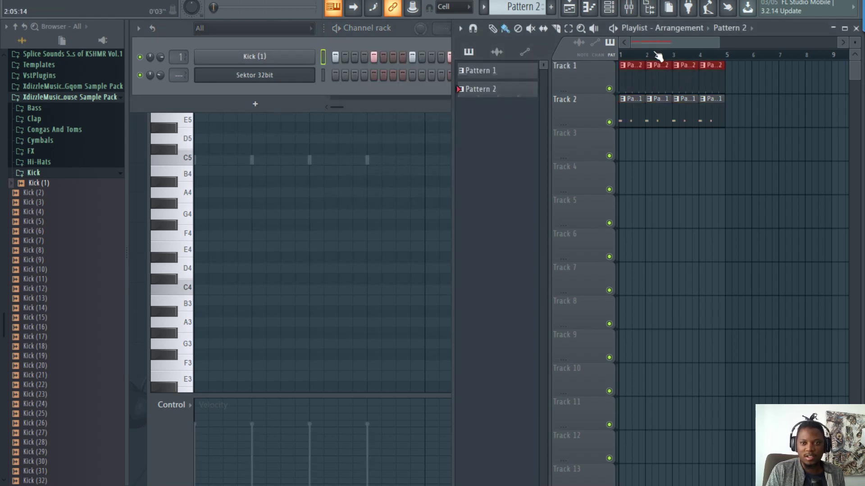
scroll(655, 51, "up", 3)
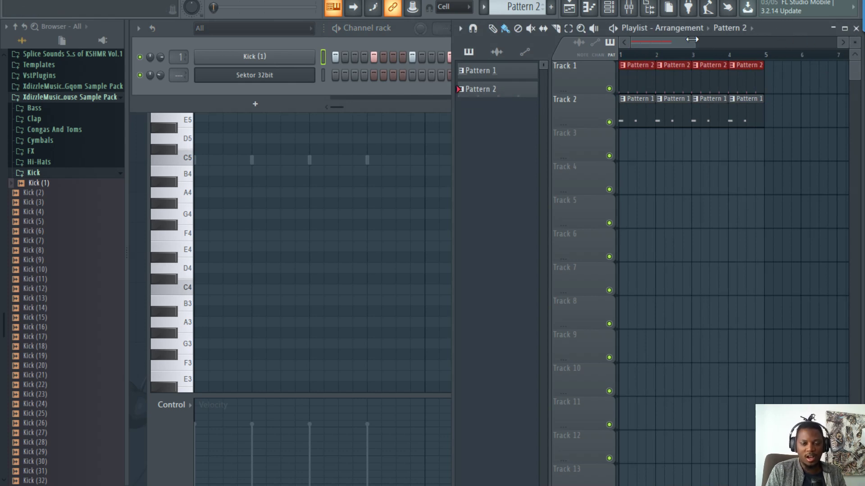
left_click(383, 43)
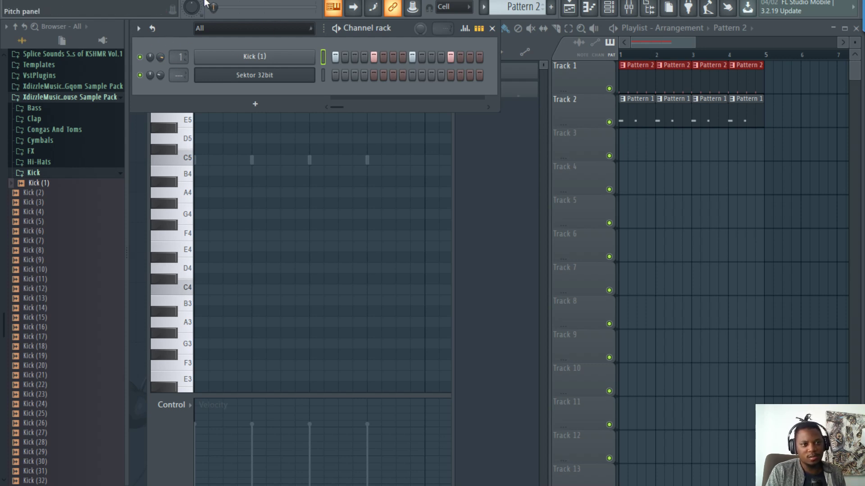
- Play the arrangement, move the playlist window aside and open the Sektor 32bit plugin window over it
key("space")
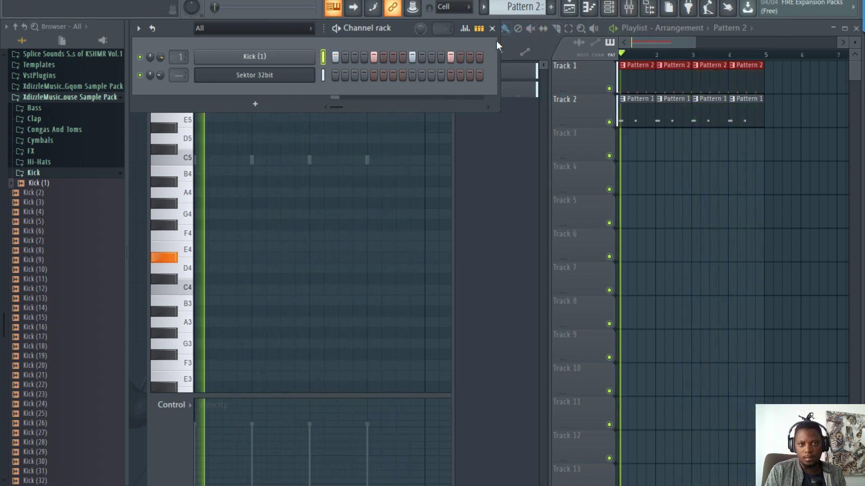
left_click_drag(792, 26, 710, 162)
left_click(254, 76)
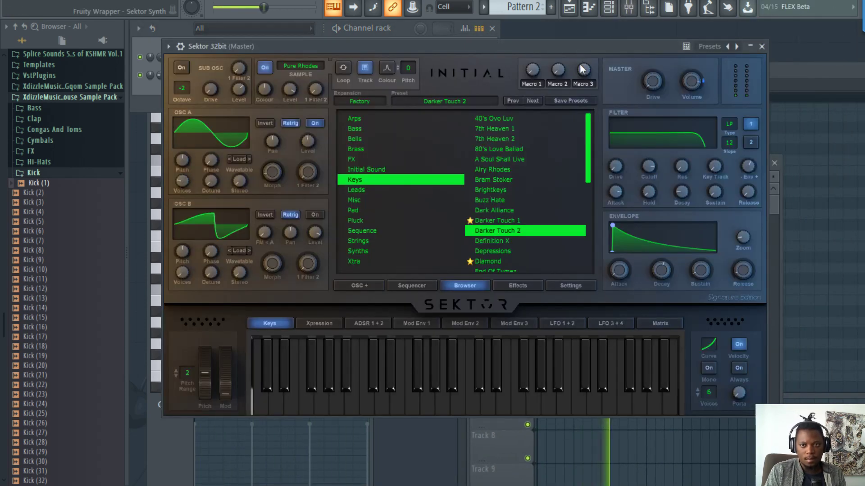
left_click_drag(582, 51, 556, 84)
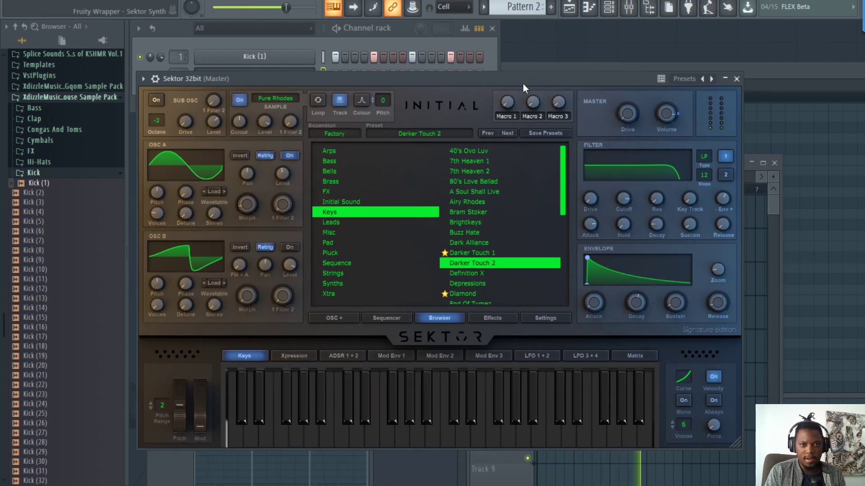
left_click_drag(530, 82, 668, 226)
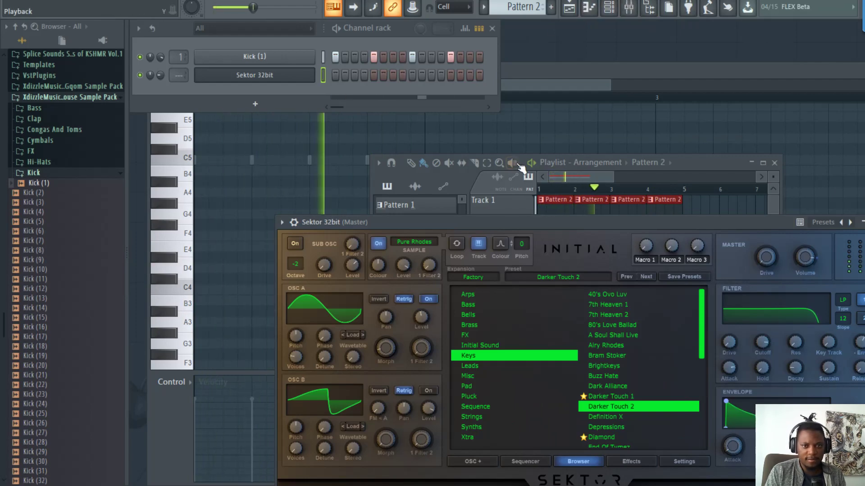
- Close the piano roll, playlist and Sektor 32bit windows, leaving only the channel rack open
left_click_drag(554, 72, 355, 173)
left_click(687, 172)
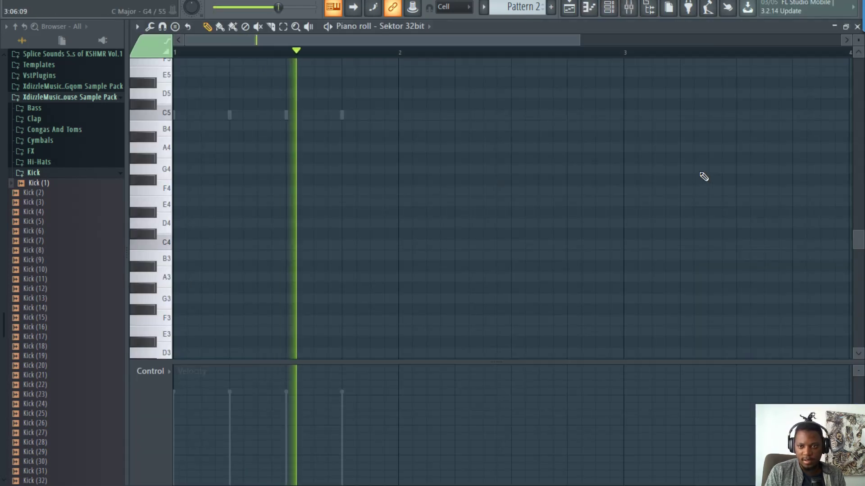
left_click(857, 26)
left_click(775, 163)
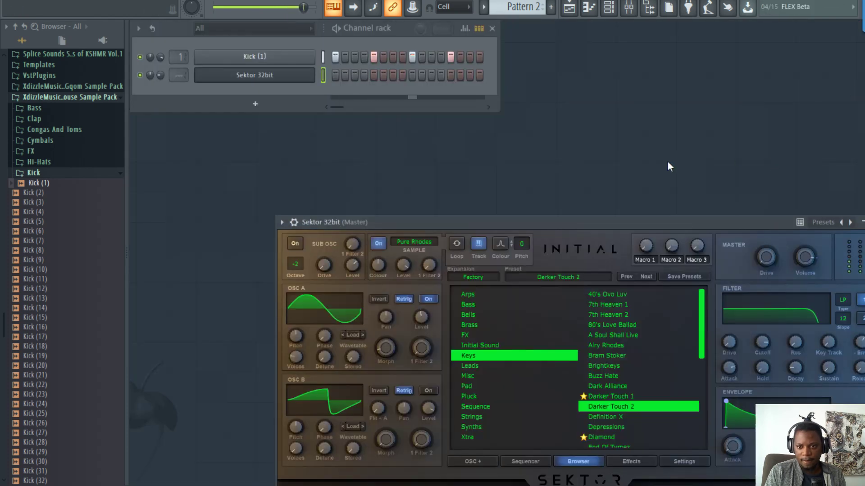
left_click_drag(766, 219, 503, 138)
left_click(611, 141)
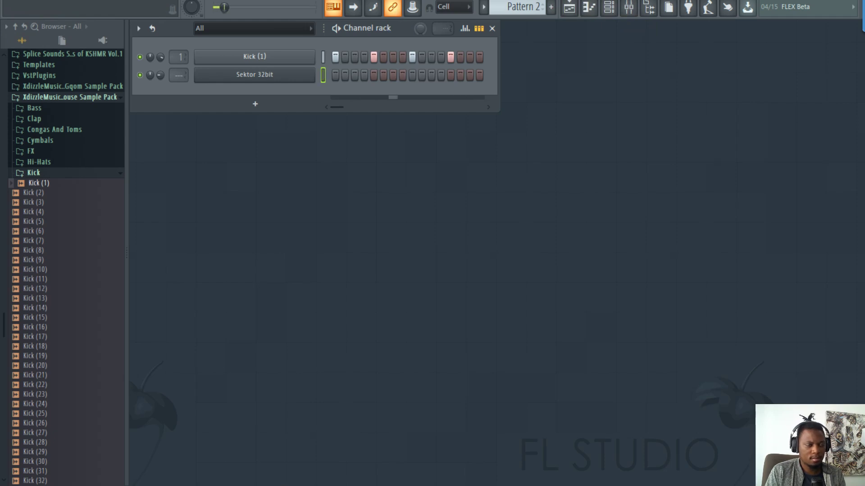
- Open the Hi Hats Closed folder under KSHMR Cymbals and audition closed hi-hat samples 05, 07 and 08
left_click(45, 175)
left_click(50, 331)
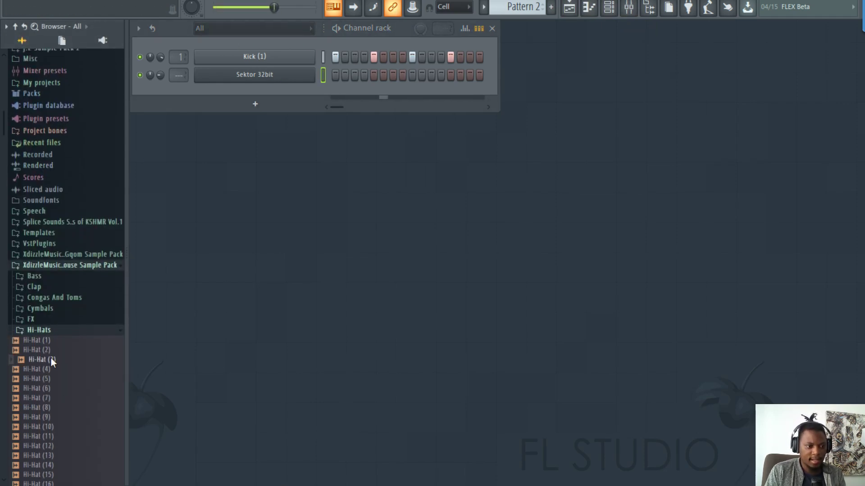
left_click(59, 222)
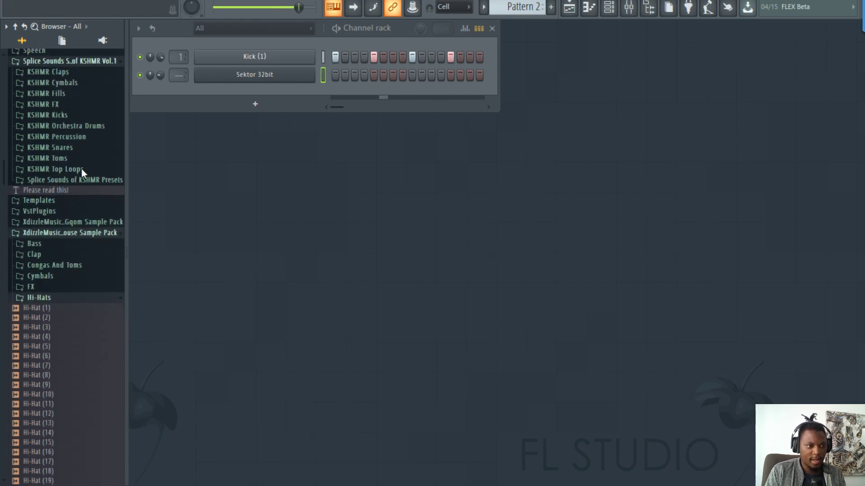
left_click(74, 74)
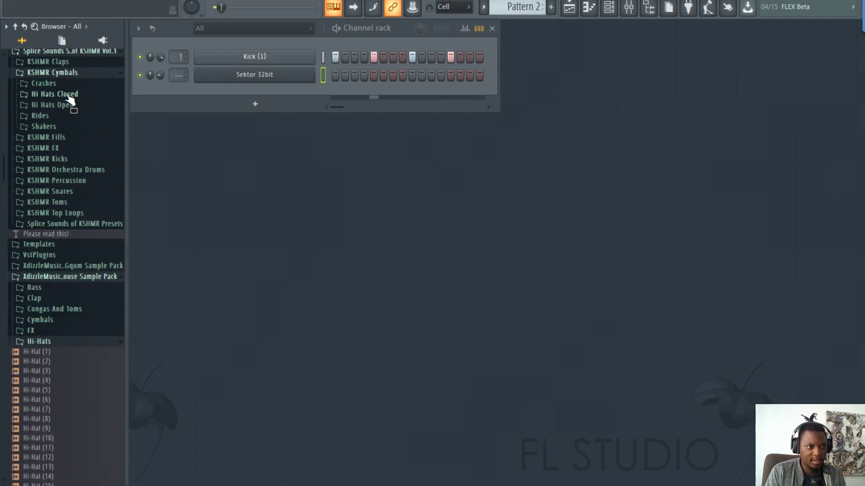
left_click(68, 94)
left_click(72, 143)
left_click(72, 161)
left_click(77, 171)
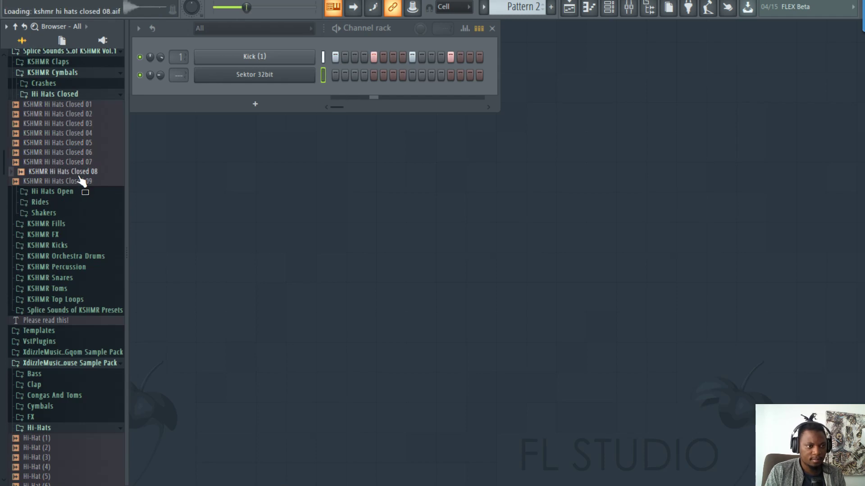
- Add KSHMR Hi Hats Closed 07 as a new channel at reduced volume and fill it on each 4 steps
left_click_drag(72, 162, 250, 86)
left_click_drag(174, 86, 174, 88)
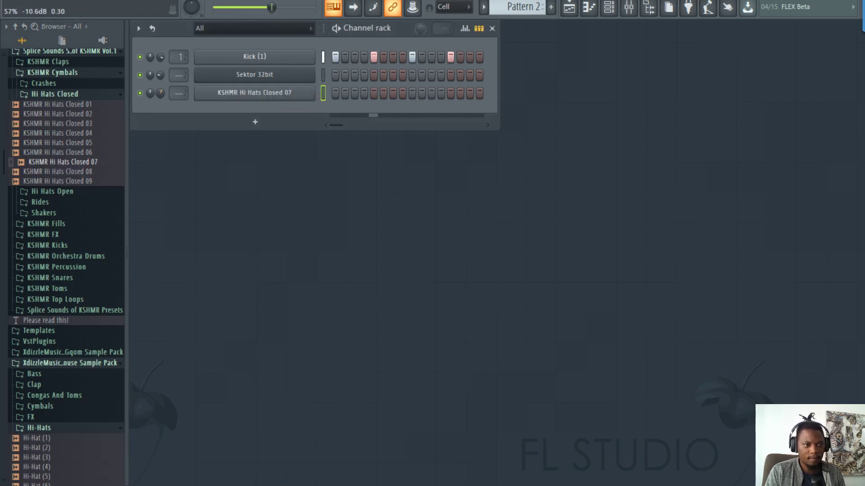
right_click(283, 105)
left_click(452, 140)
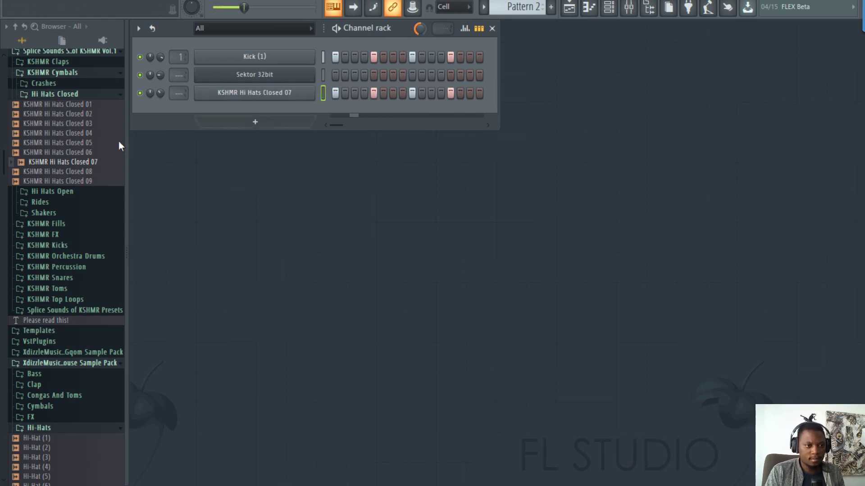
- Add KSHMR Hi Hats Closed 08 as a new channel at reduced volume, with hits on steps 8, 12 and 15
left_click(54, 173)
left_click_drag(54, 173, 162, 113)
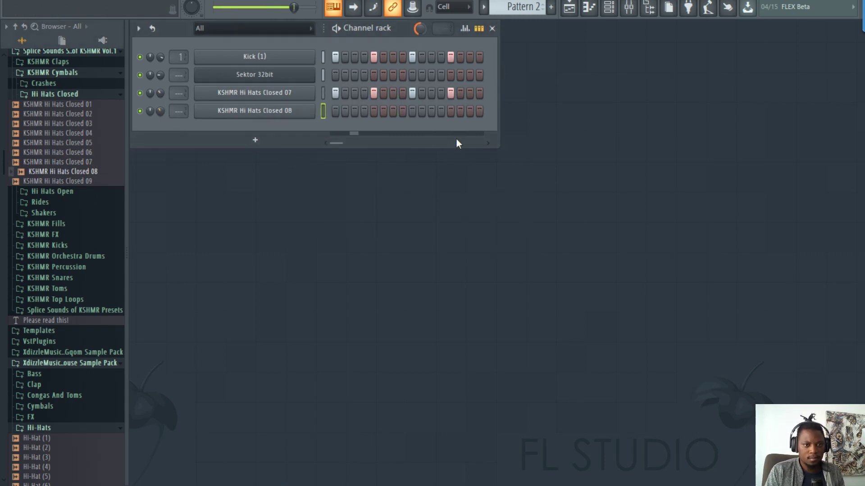
left_click(401, 112)
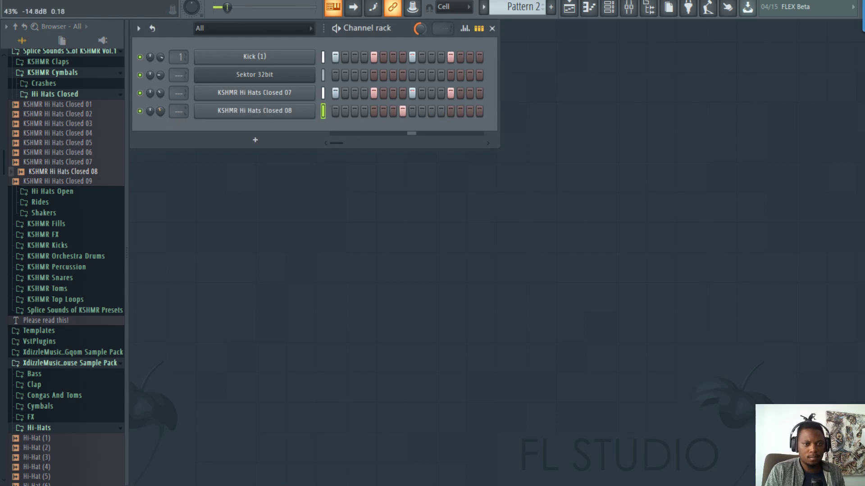
left_click(470, 111)
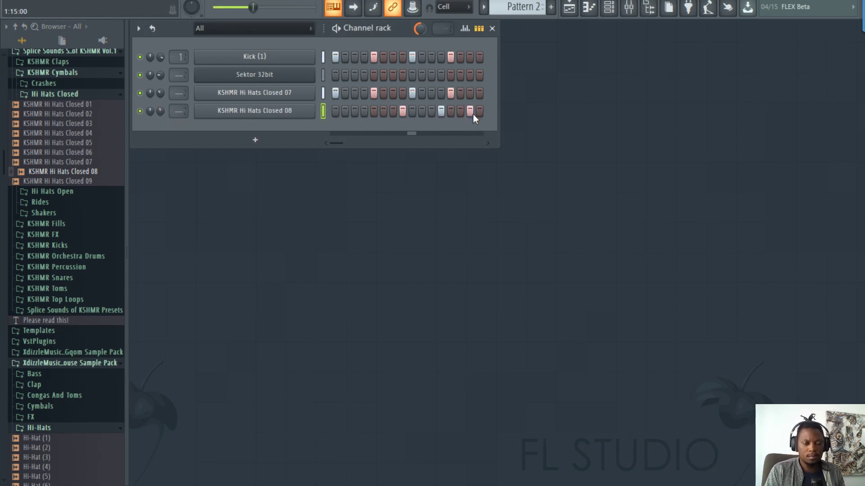
- Lower the KSHMR Hi Hats Closed 08 channel's volume, and audition samples 05, 06 and 03 in the Hi Hats Open folder
left_click_drag(159, 112, 156, 117)
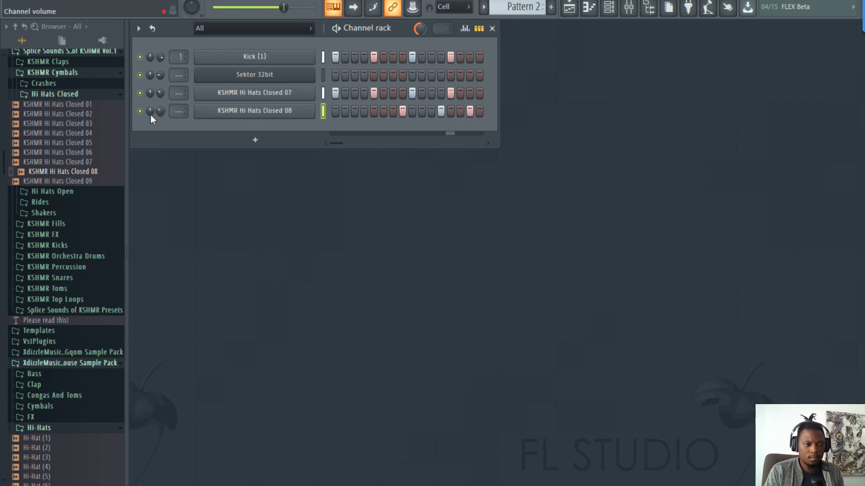
left_click(78, 95)
left_click(71, 108)
left_click(71, 117)
left_click(79, 154)
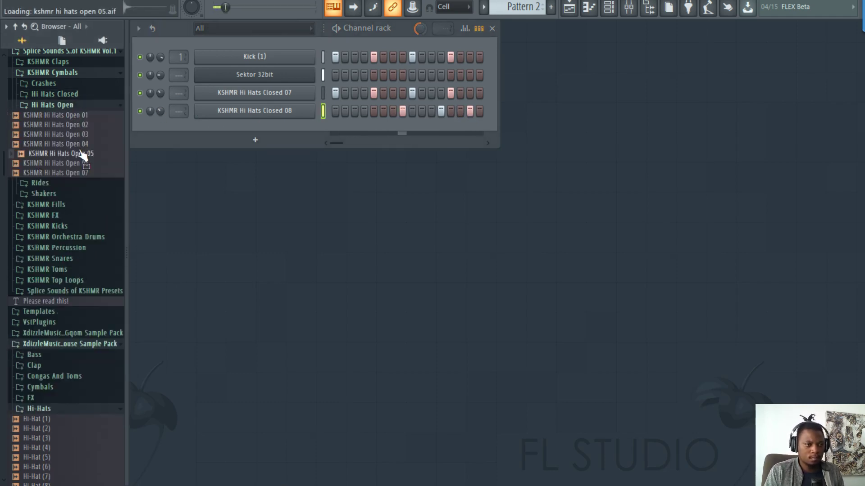
left_click(92, 163)
left_click(79, 154)
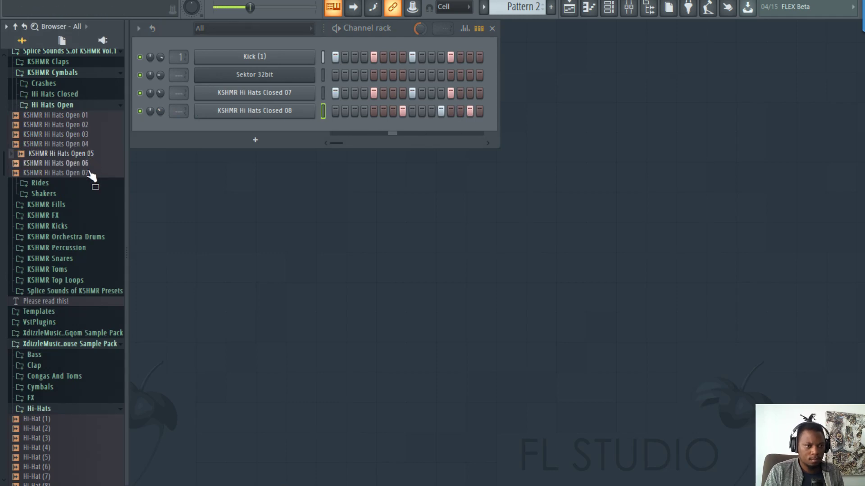
left_click(89, 136)
- Add KSHMR Hi Hats Open 03 as a new channel at reduced volume, with hits on steps 3, 7, 11 and 15
left_click_drag(89, 138, 254, 137)
left_click_drag(160, 129, 161, 140)
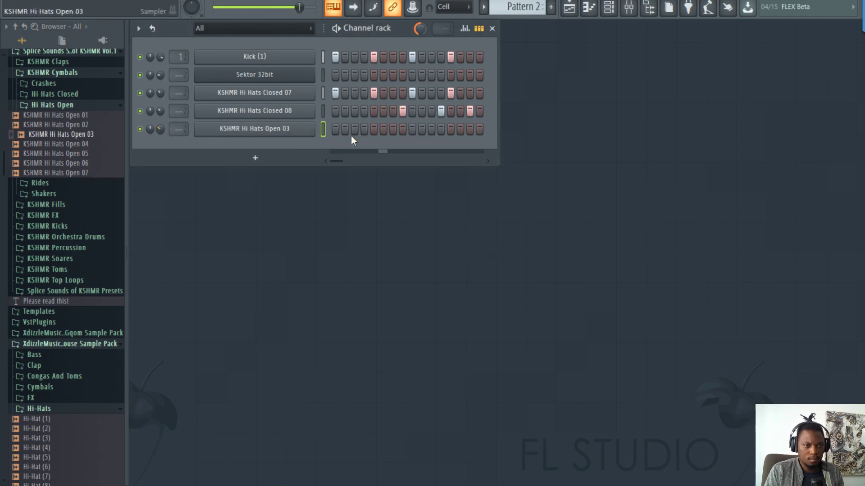
left_click(393, 129)
left_click(431, 129)
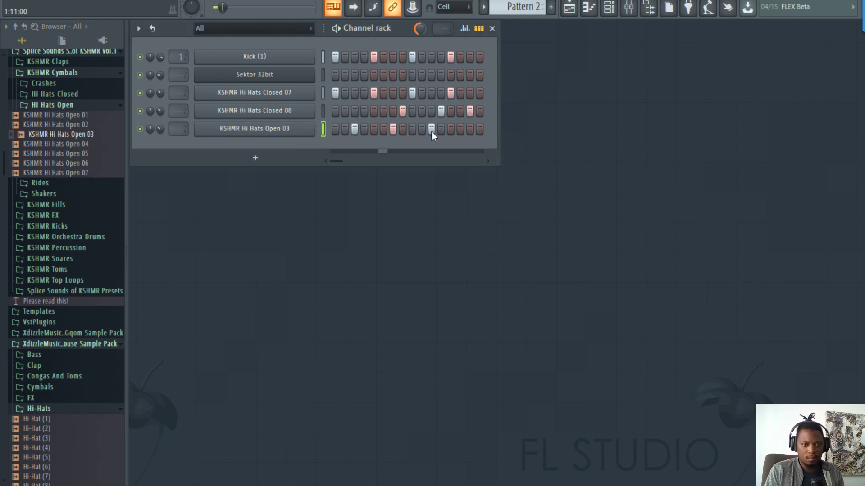
left_click(469, 129)
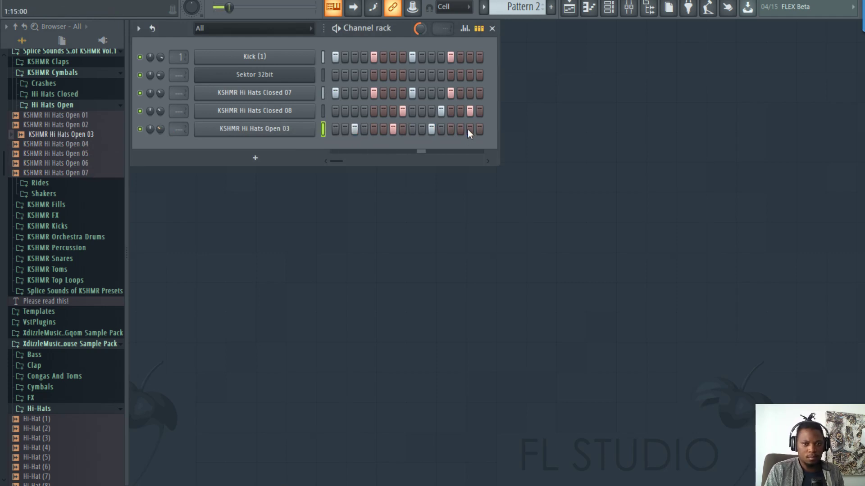
- Audition more open hi-hats and replace the Hi Hats Open 03 channel's sample with KSHMR Hi Hats Open 05
left_click(87, 126)
left_click(85, 135)
left_click(79, 153)
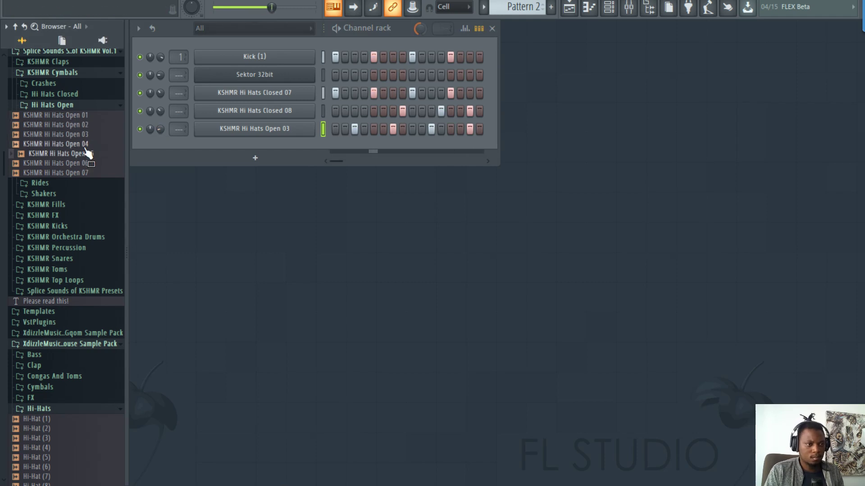
left_click_drag(87, 153, 271, 129)
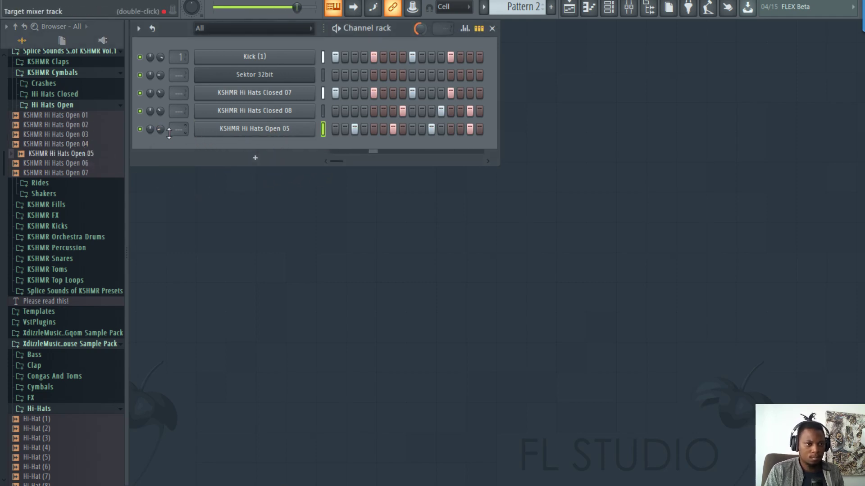
- Add KSHMR Ride 03 from the Rides folder as a new channel, with hits on steps 5 and 13
left_click(54, 106)
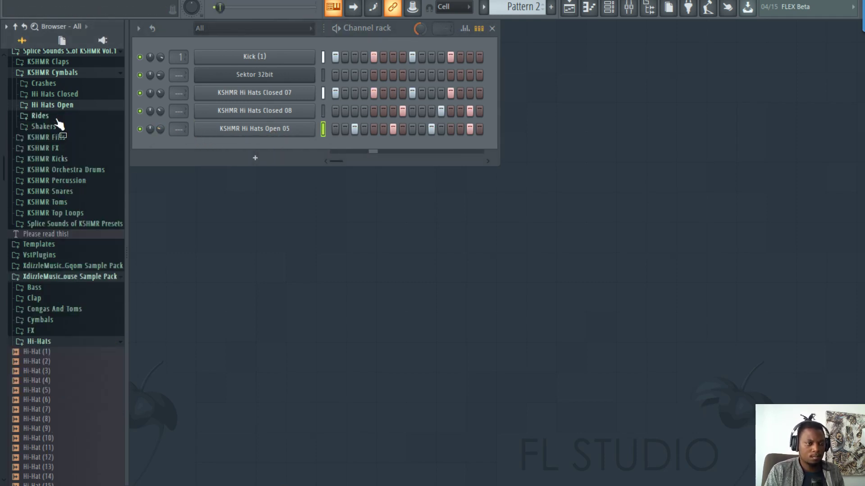
left_click(57, 117)
left_click(63, 127)
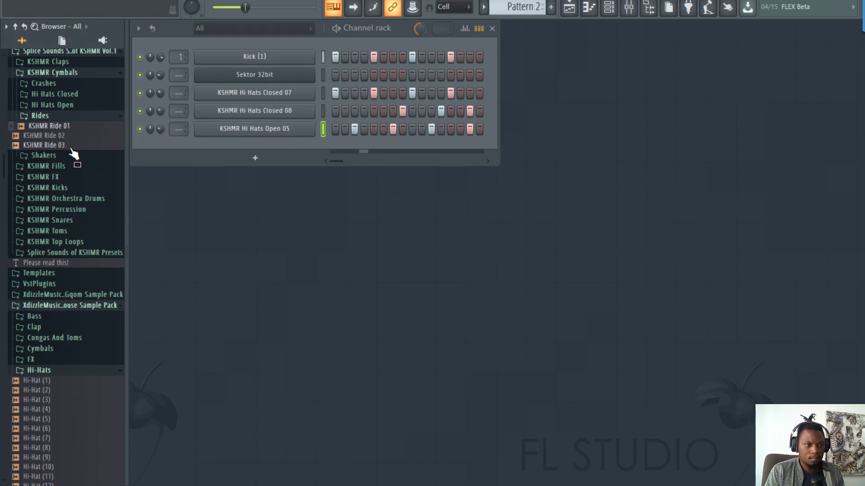
left_click_drag(70, 148, 142, 161)
left_click_drag(261, 146, 166, 143)
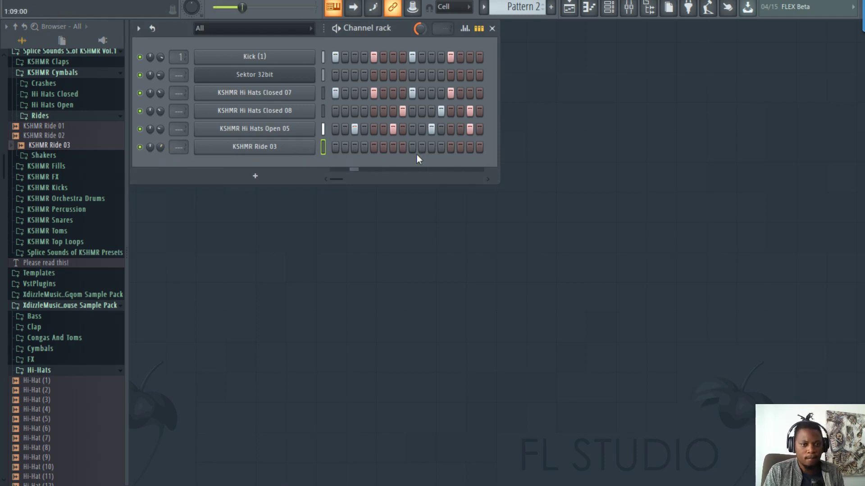
left_click(374, 148)
left_click(451, 146)
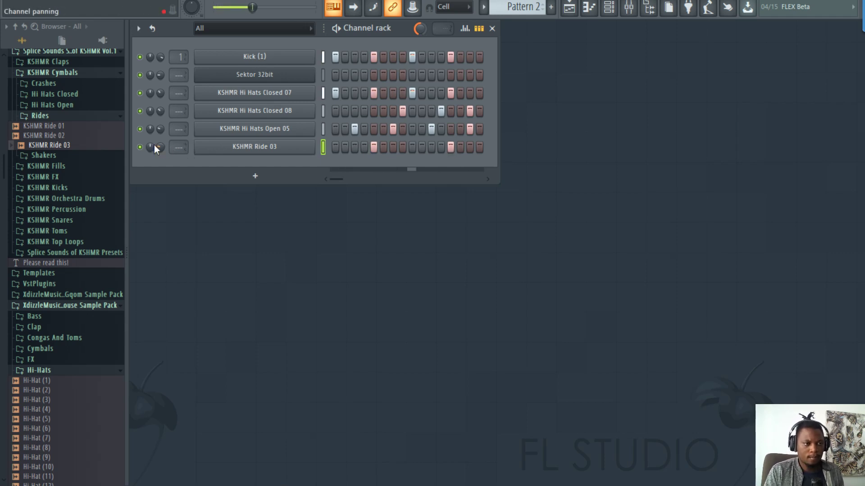
- Add KSHMR Shaker 05 from the Shakers folder as a new channel and fill it on each 4 steps
left_click(67, 116)
left_click(68, 127)
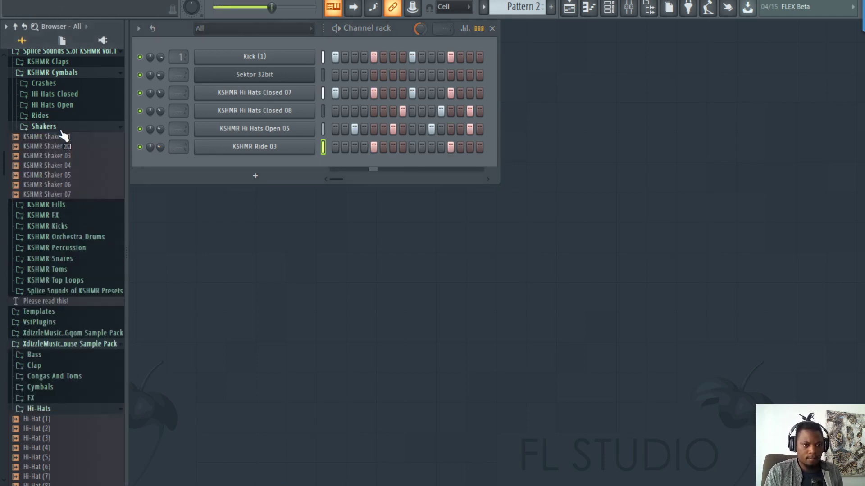
left_click(69, 175)
left_click_drag(75, 180, 229, 164)
right_click(229, 165)
left_click(431, 218)
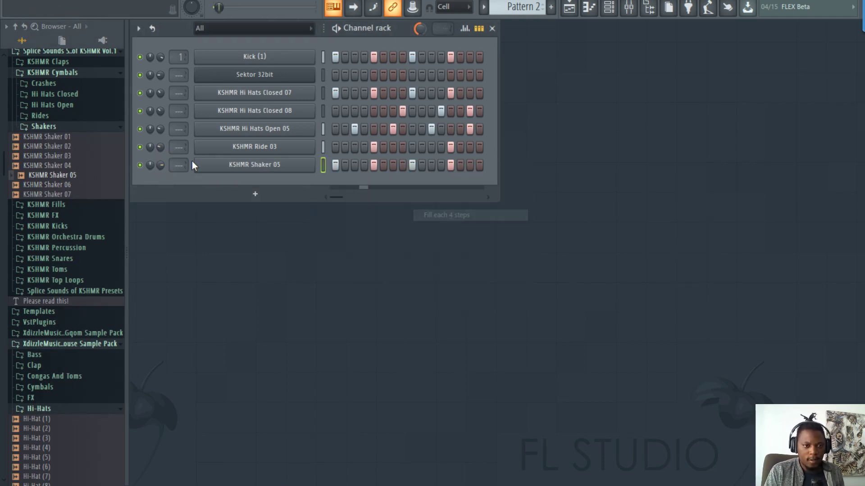
- Lower the KSHMR Shaker 05 channel's volume and route it to mixer track 2
left_click(231, 163)
left_click_drag(399, 117, 400, 137)
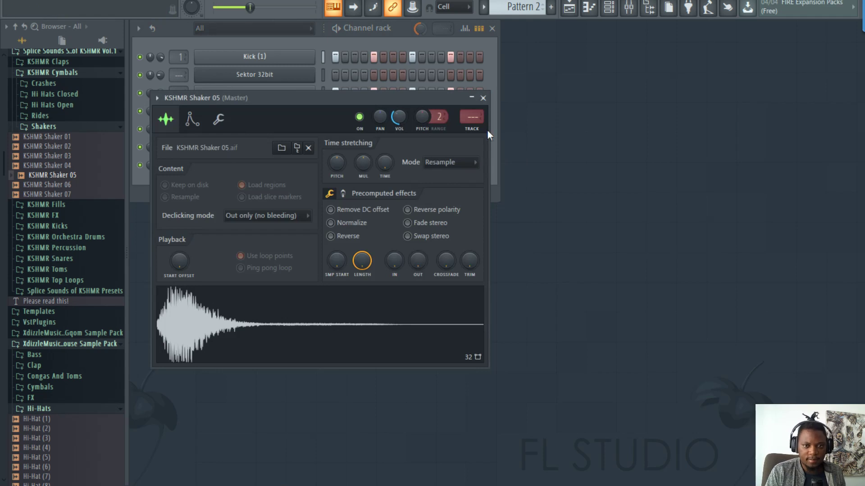
left_click(471, 129)
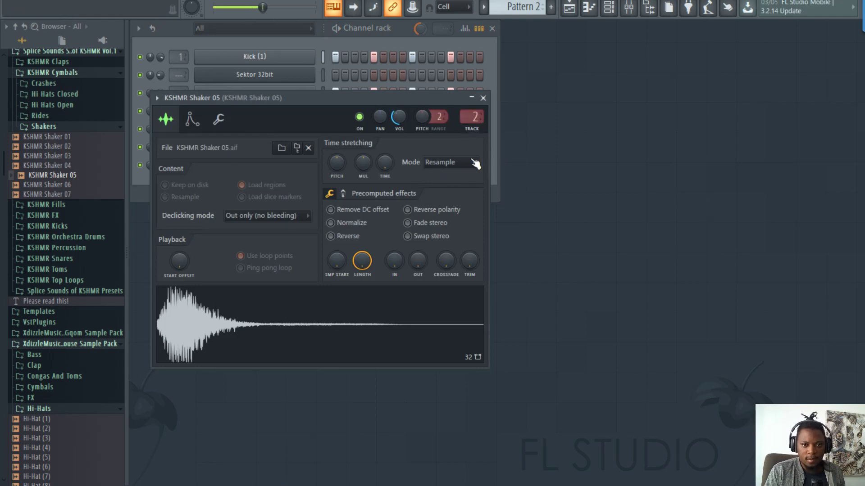
left_click(483, 98)
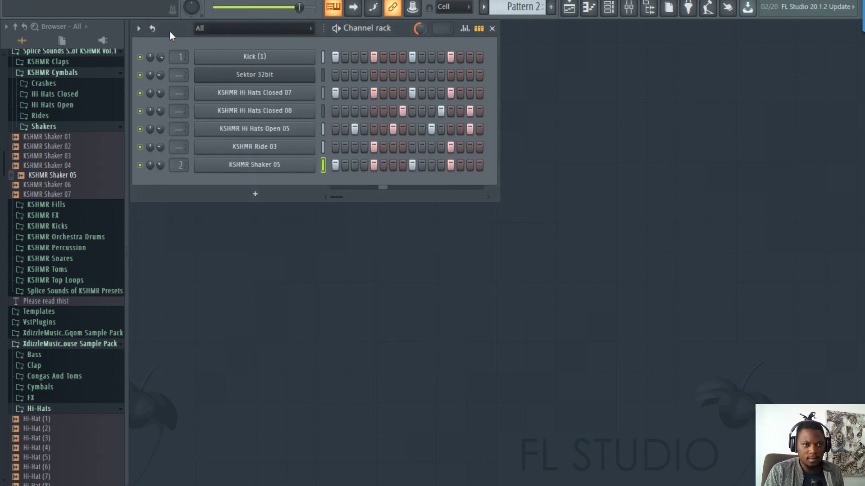
- Add extra KSHMR Shaker 05 hits on steps 2 and 10
left_click(68, 120)
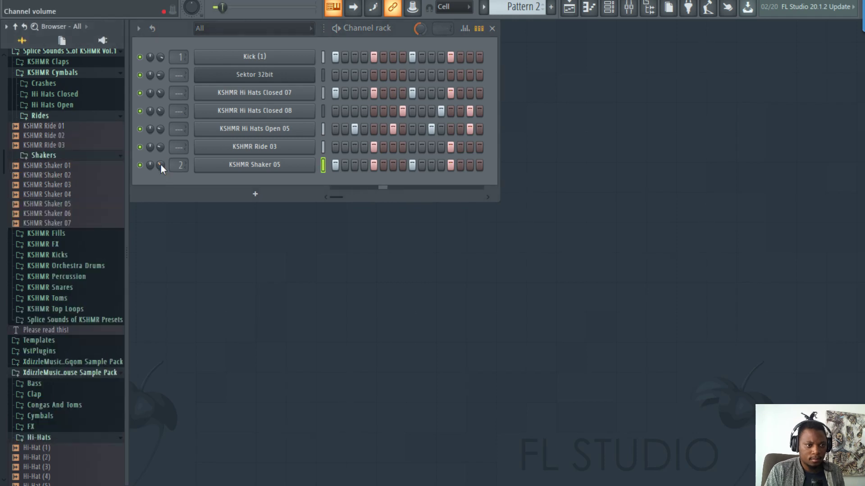
left_click(345, 165)
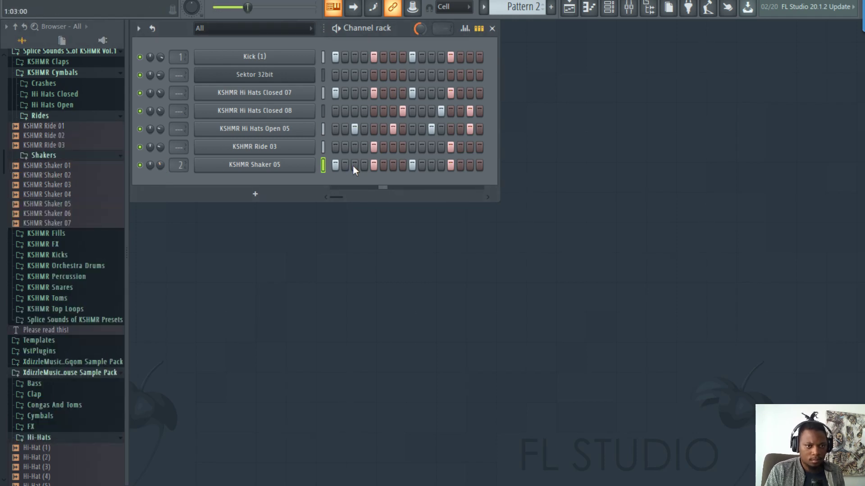
left_click(421, 165)
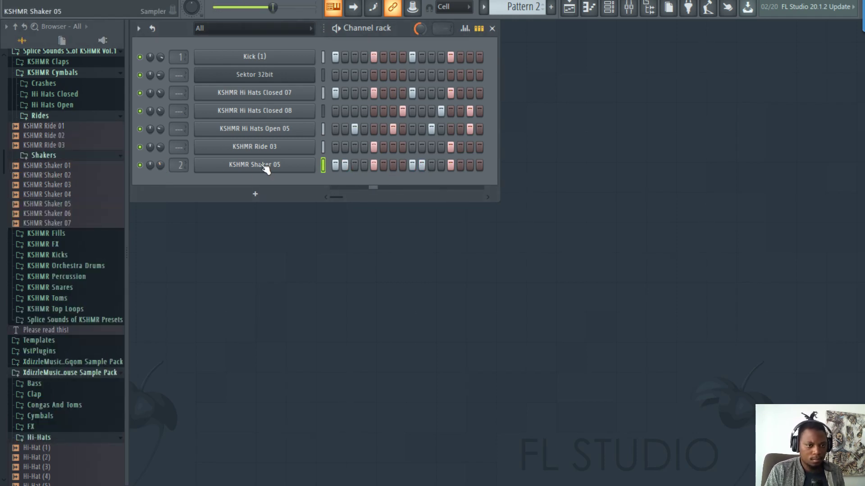
- Open the Low Percussion folder under KSHMR Percussion and audition low percussion samples 05, 06 and 07
left_click(57, 116)
left_click(61, 127)
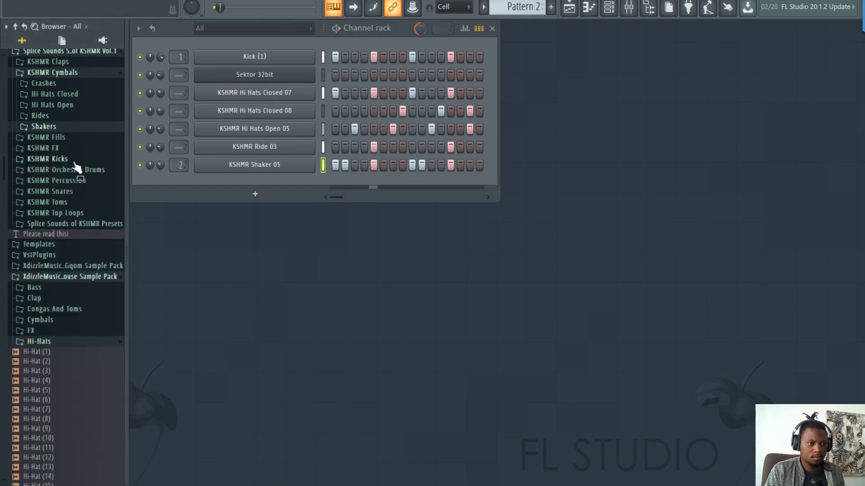
scroll(108, 183, "down", 3)
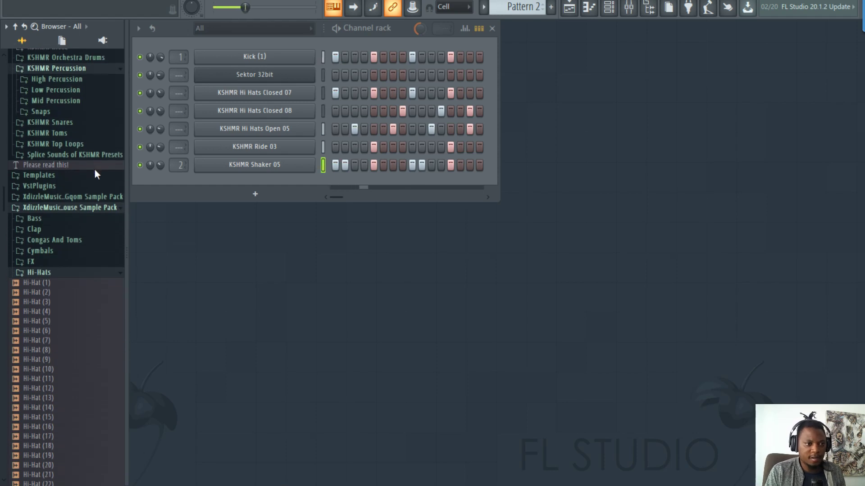
left_click(67, 87)
left_click(72, 136)
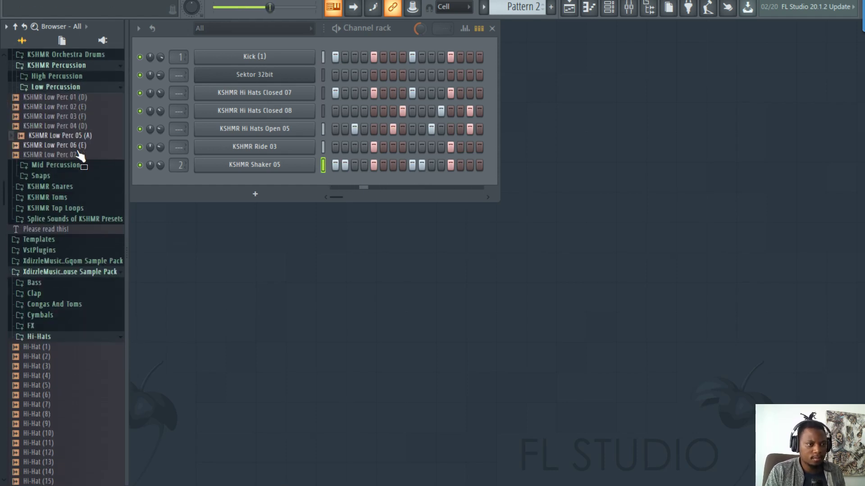
left_click(77, 147)
left_click(79, 154)
- Create Pattern 3 and place it in the playlist on Track 3 across bars 1 to 4
key("F5")
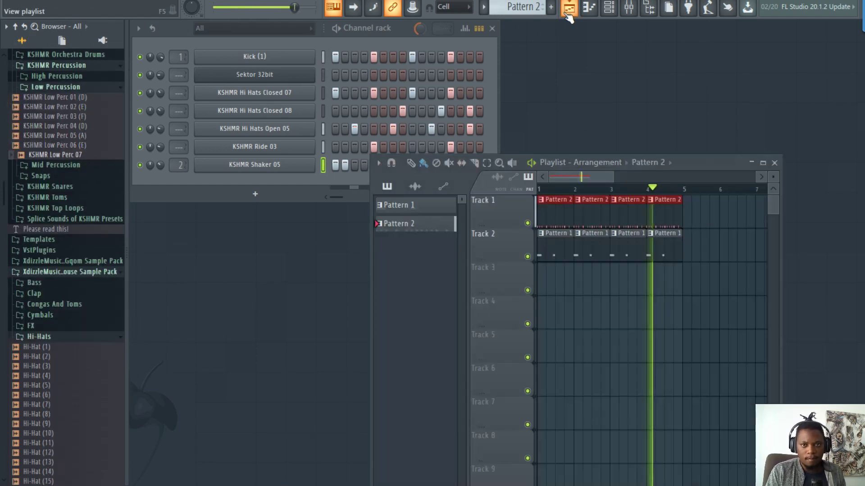
left_click_drag(707, 164, 705, 104)
key("space")
key("F4")
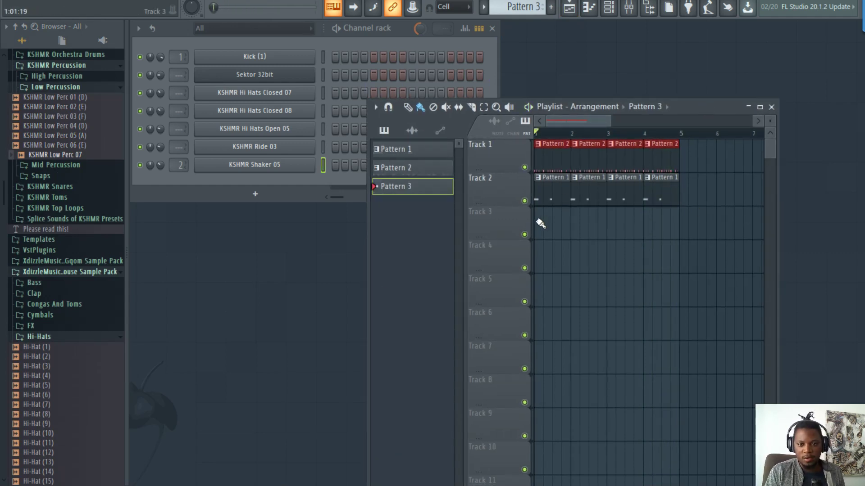
left_click_drag(541, 222, 662, 225)
left_click(414, 48)
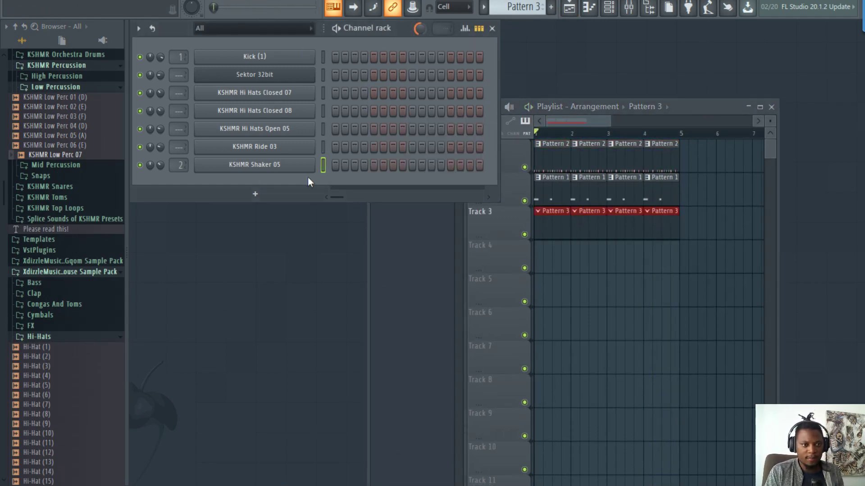
- Add KSHMR Low Perc 05 (A) as a new channel, with a hit on step 8 of Pattern 3
key("space")
left_click(79, 129)
left_click(79, 136)
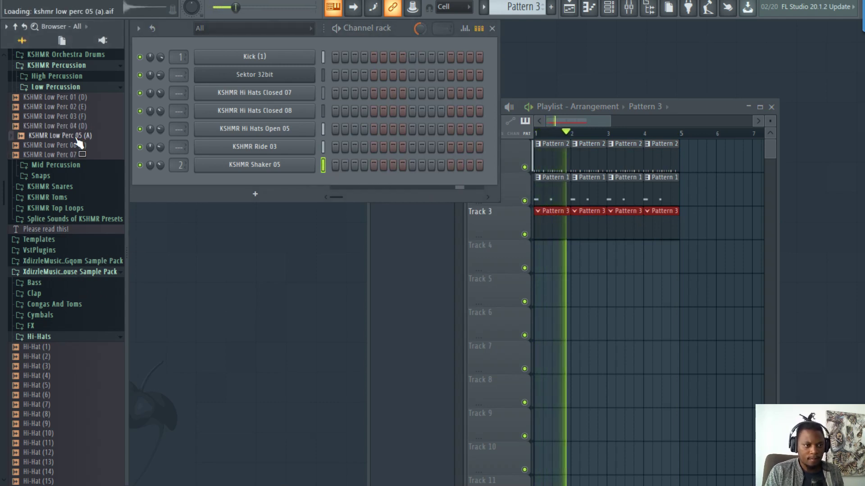
left_click_drag(78, 135, 163, 179)
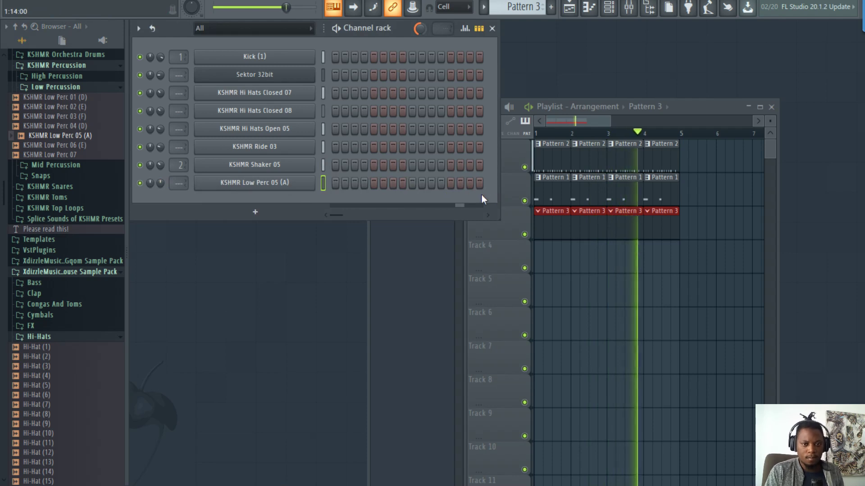
left_click(403, 182)
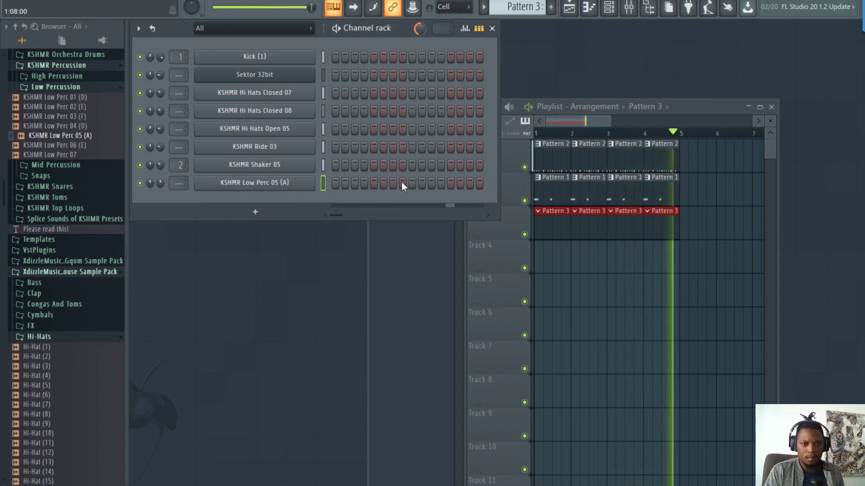
- Clear the Pattern 3 clips from Track 3 and place the pattern only in bars 2 and 4
right_click(664, 236)
right_click(626, 237)
right_click(603, 237)
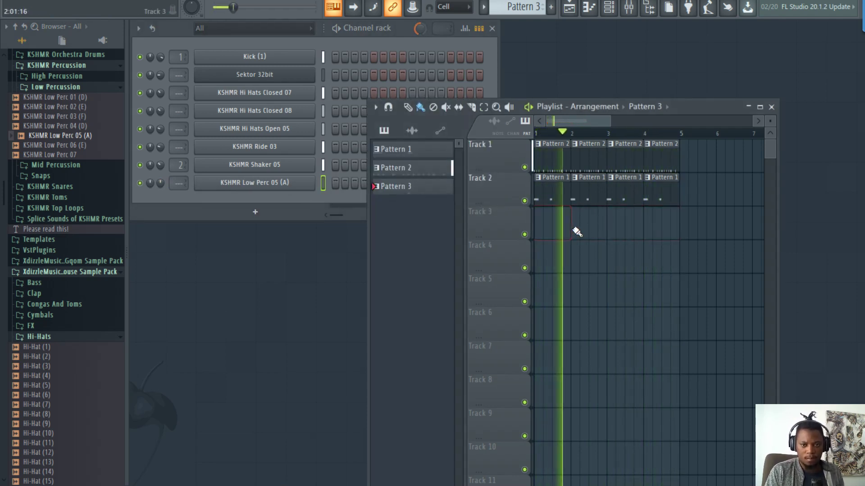
left_click(590, 231)
left_click(653, 230)
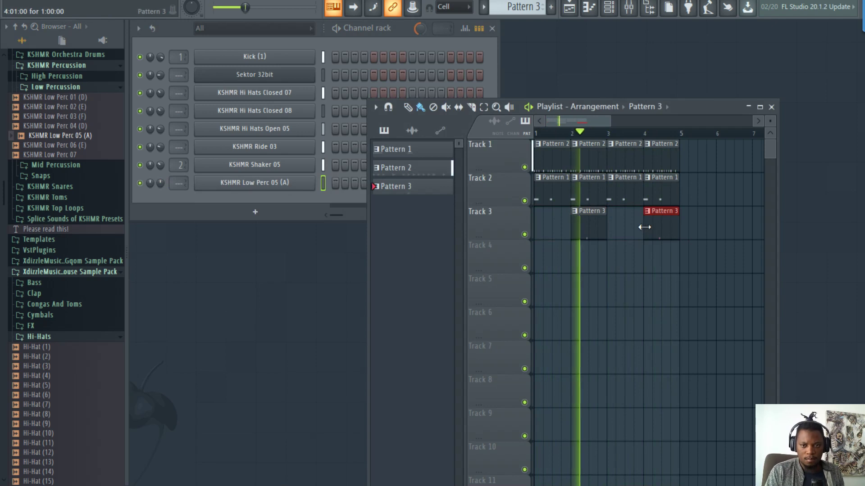
left_click(399, 42)
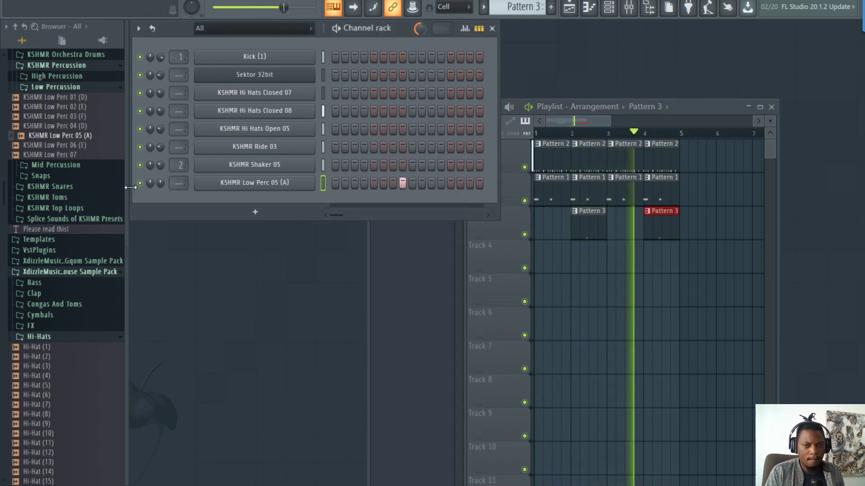
- Add KSHMR Low Perc 02 (E) as a new channel, and place a new Pattern 4 on Track 4 across bars 1 to 4
left_click(76, 108)
left_click_drag(76, 111, 257, 198)
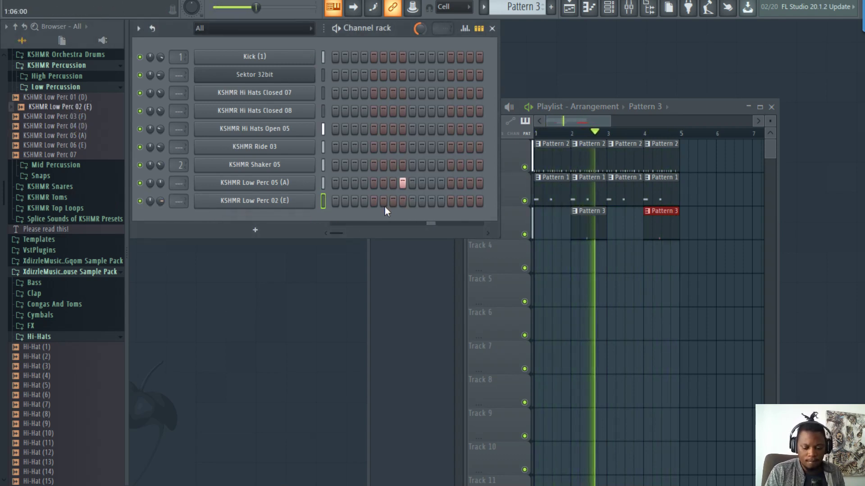
key("KP_Add")
left_click_drag(538, 256, 670, 257)
left_click(336, 217)
- Set a single KSHMR Low Perc 02 (E) hit on step 4 of Pattern 4 while checking it in playback
key("space")
key("space")
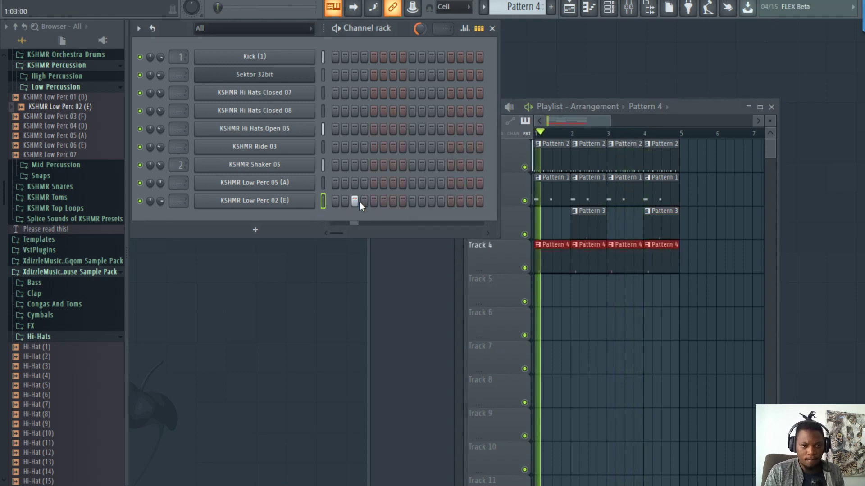
left_click(363, 202)
left_click(364, 200)
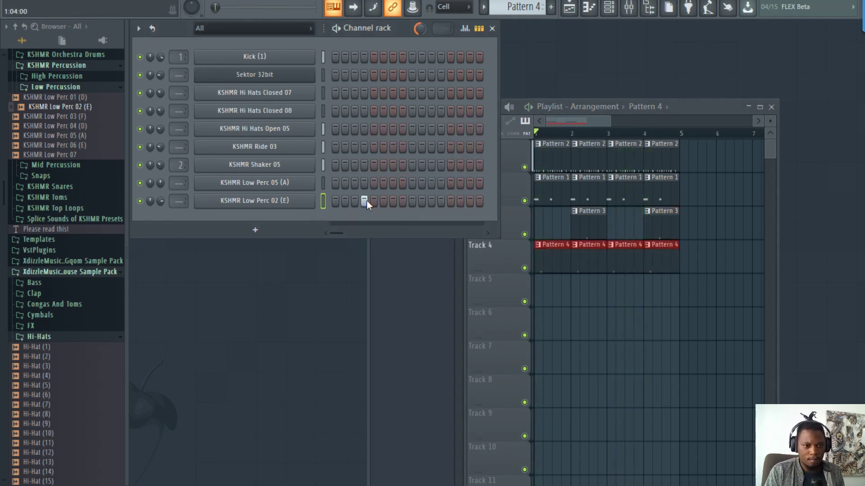
- Move the KSHMR Low Perc 02 (E) hit in Pattern 4 to step 3, add one on step 8, and adjust its channel volume
left_click(354, 202)
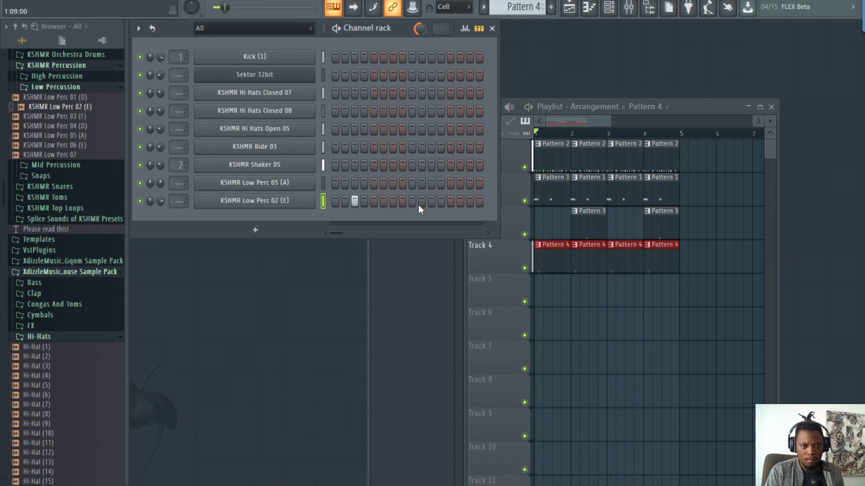
left_click(402, 201)
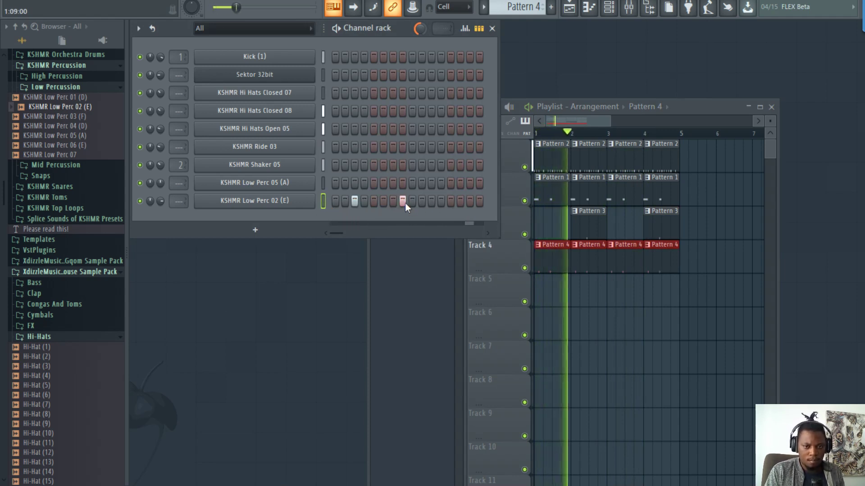
left_click_drag(161, 201, 160, 208)
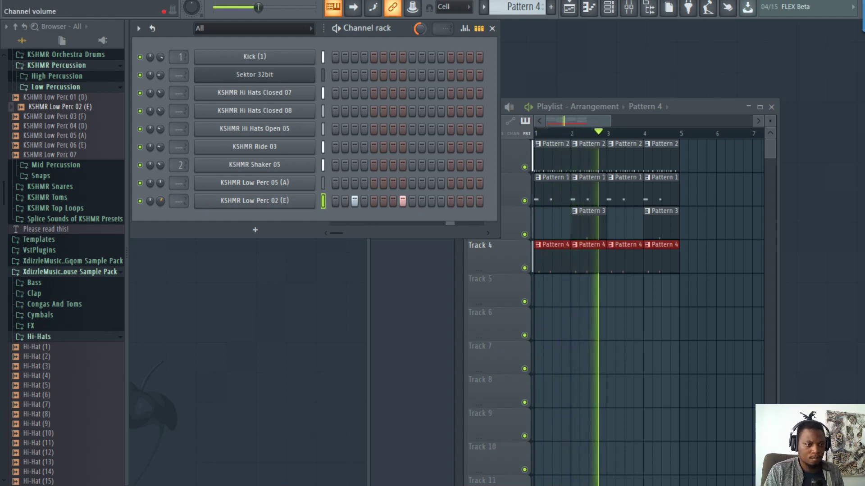
left_click_drag(162, 201, 162, 196)
- Audition samples in the Mid Percussion folder and add KSHMR Mid Perc 04 as a new channel
left_click(87, 89)
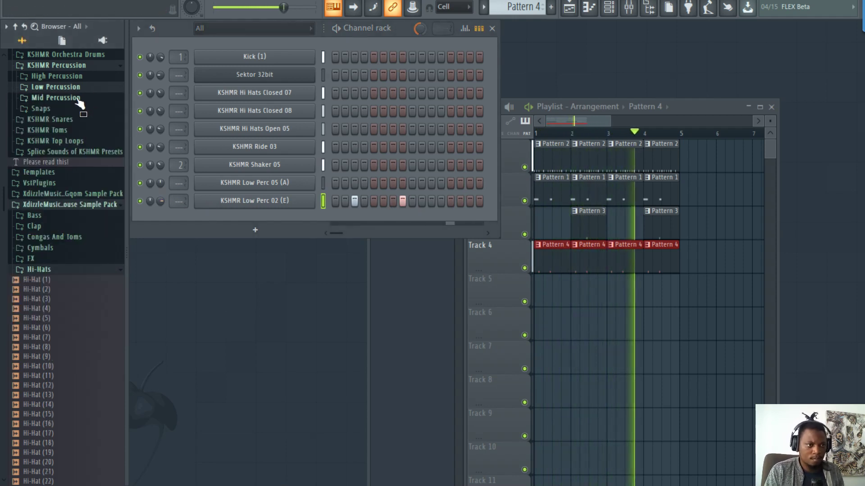
left_click(81, 99)
left_click(79, 138)
left_click(79, 157)
left_click(80, 165)
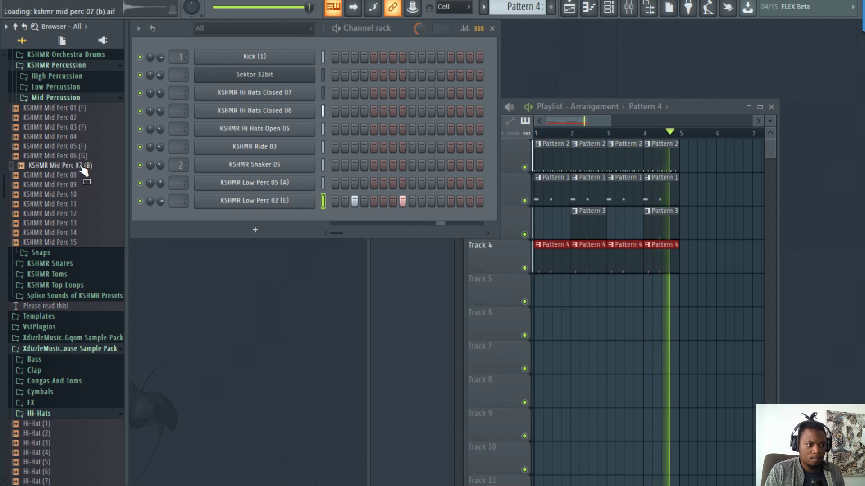
left_click(79, 137)
left_click_drag(81, 142, 158, 218)
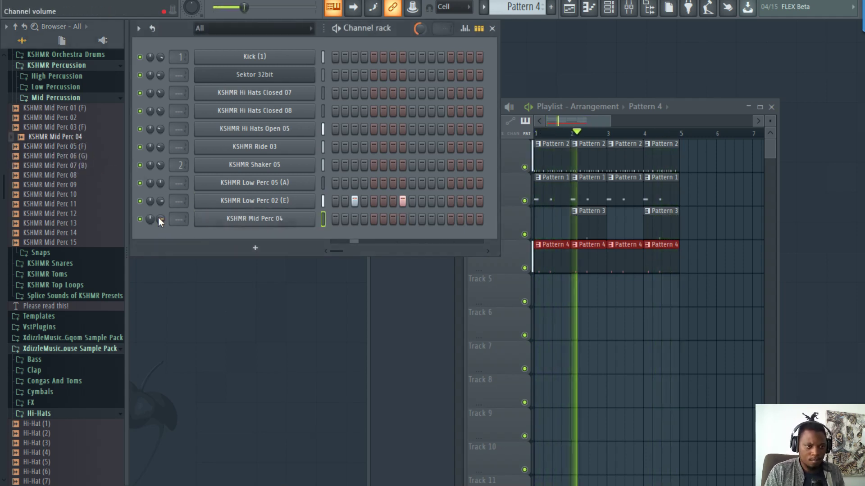
- Place KSHMR Mid Perc 04 hits on steps 12 and 15 of Pattern 4, and collapse the Mid Percussion folder
left_click(470, 219)
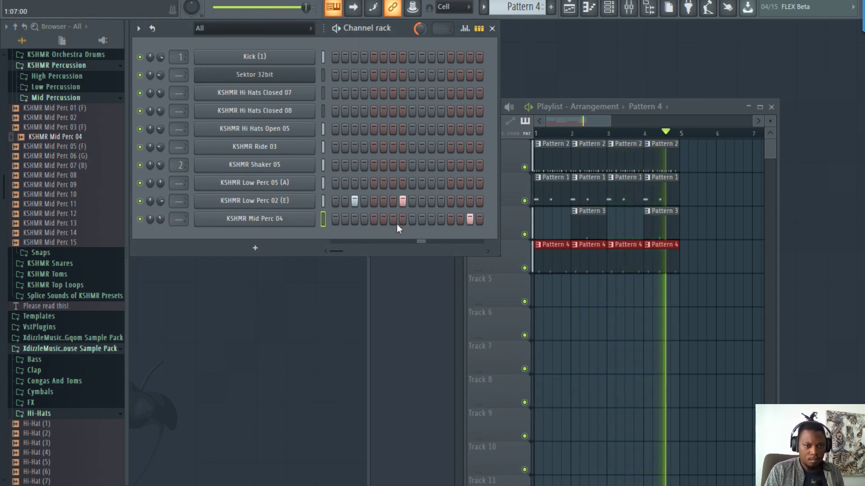
left_click(451, 219)
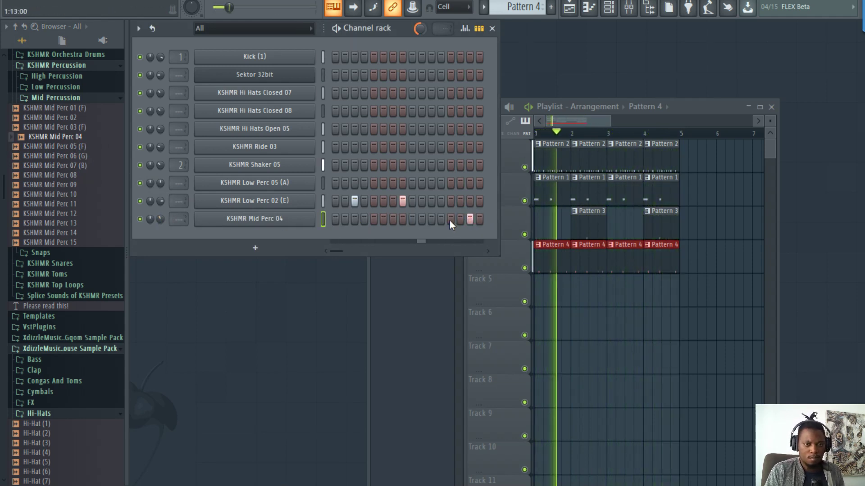
left_click(450, 220)
left_click(441, 219)
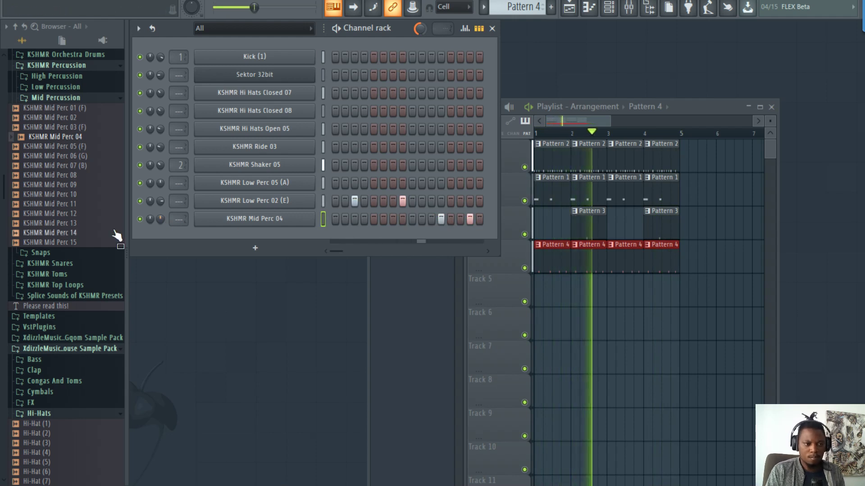
left_click(68, 98)
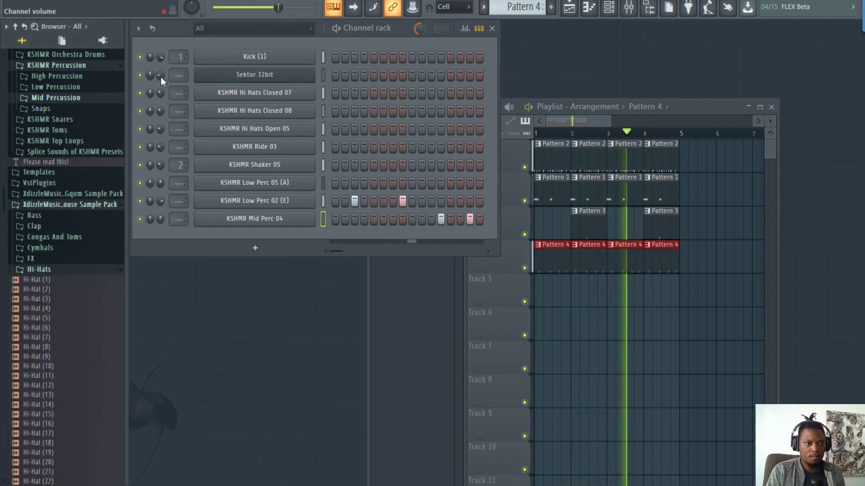
- Check the Sektor 32bit notes of Pattern 1 in the piano roll, and switch to the empty Pattern 5 with playback stopped
double_click(555, 196)
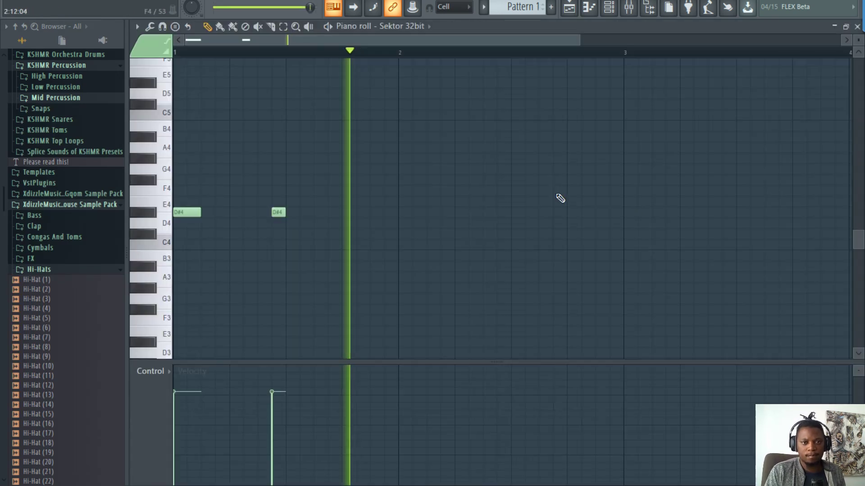
double_click(479, 30)
left_click(435, 39)
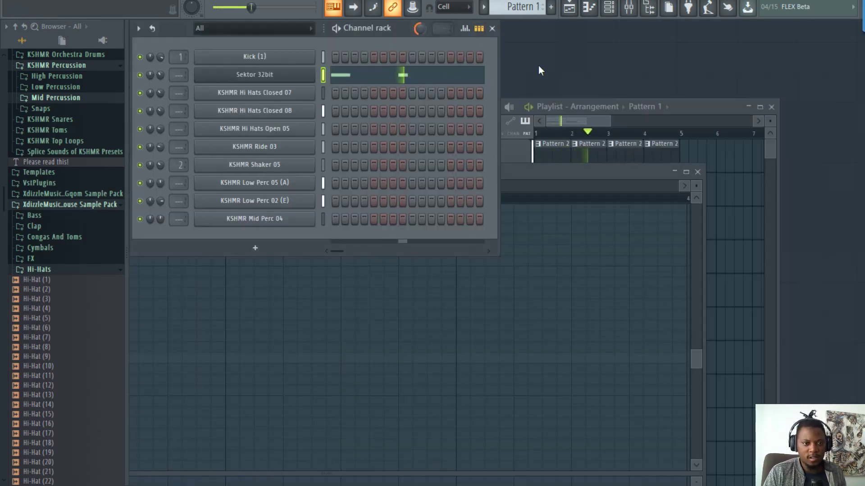
key("Right")
key("Right")
key("Right")
key("Right")
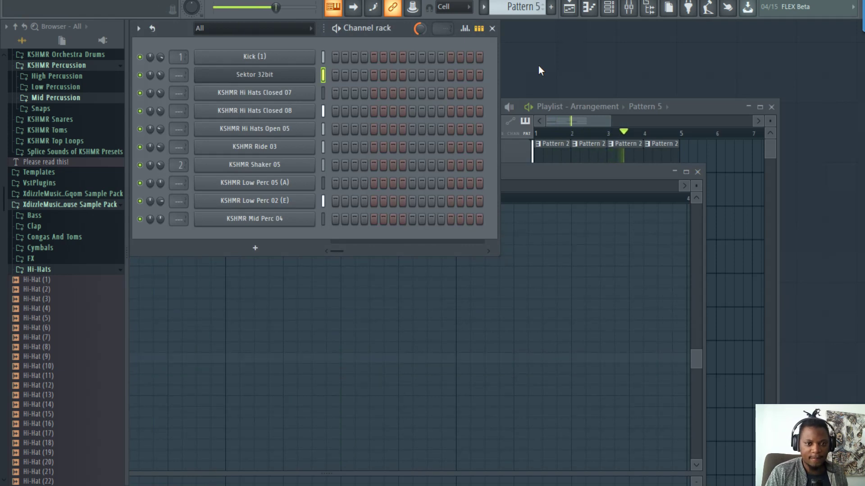
key("space")
- Clone the Sektor 32bit channel to get a second synth instance
left_click(268, 255)
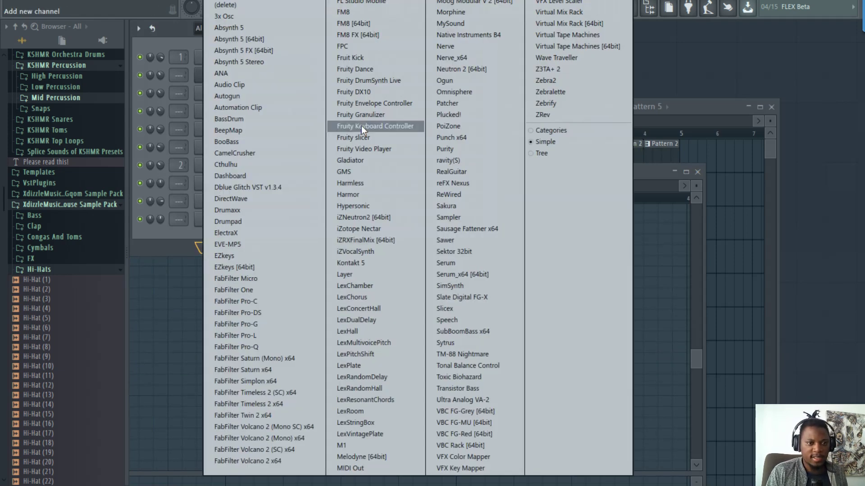
left_click(176, 28)
right_click(295, 72)
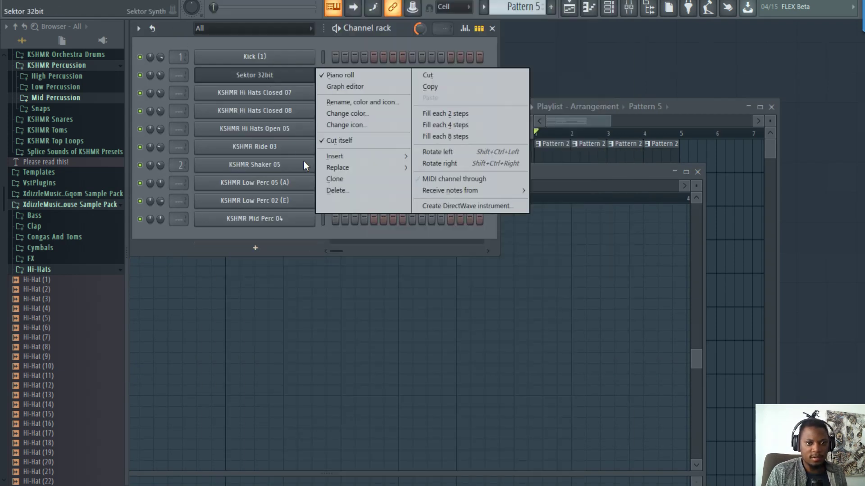
left_click(353, 181)
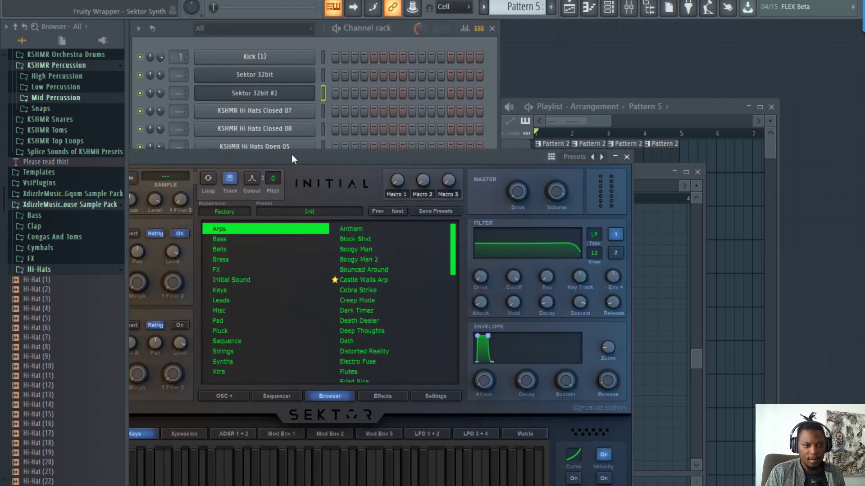
left_click_drag(291, 155, 501, 50)
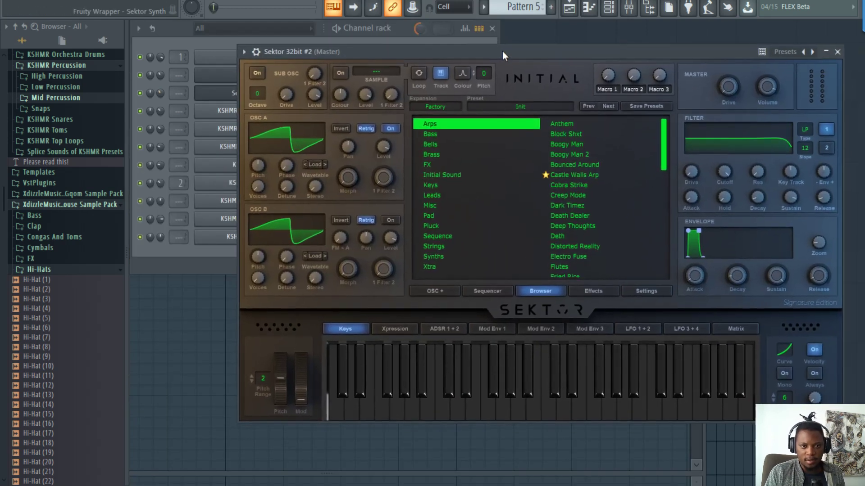
- Try the After All and Collider pad presets on the cloned Sektor channel
left_click(439, 213)
left_click(586, 158)
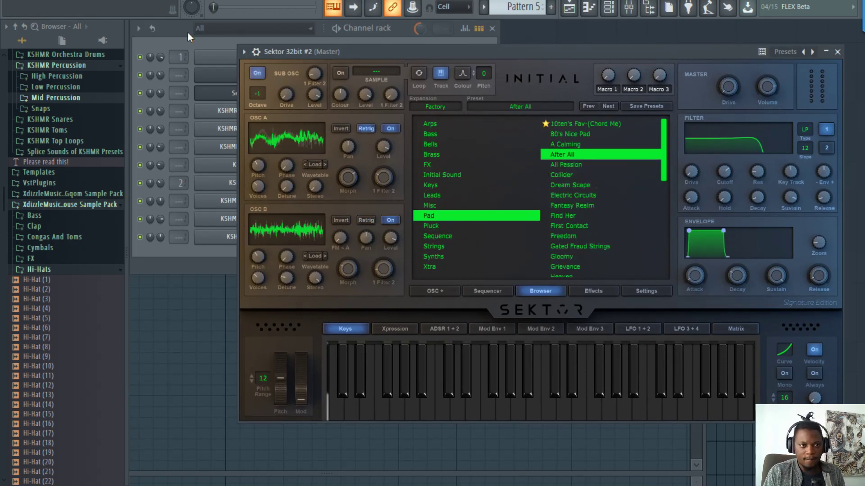
left_click(176, 31)
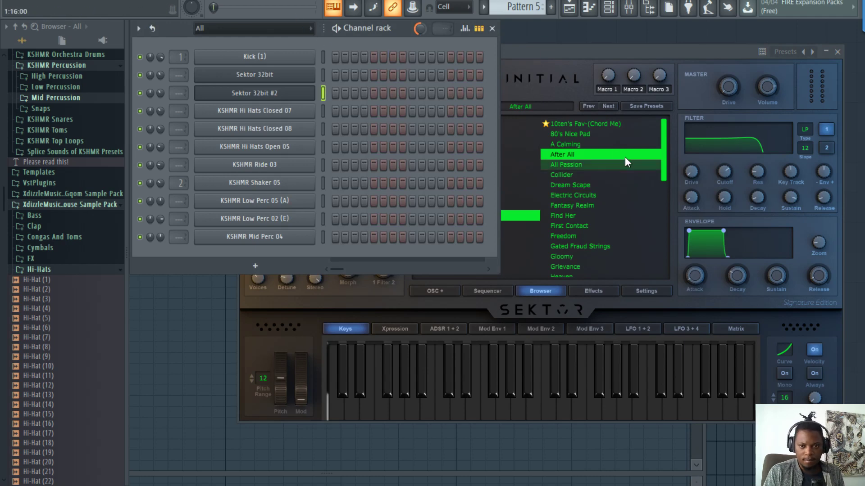
left_click(572, 174)
left_click_drag(396, 54, 396, 136)
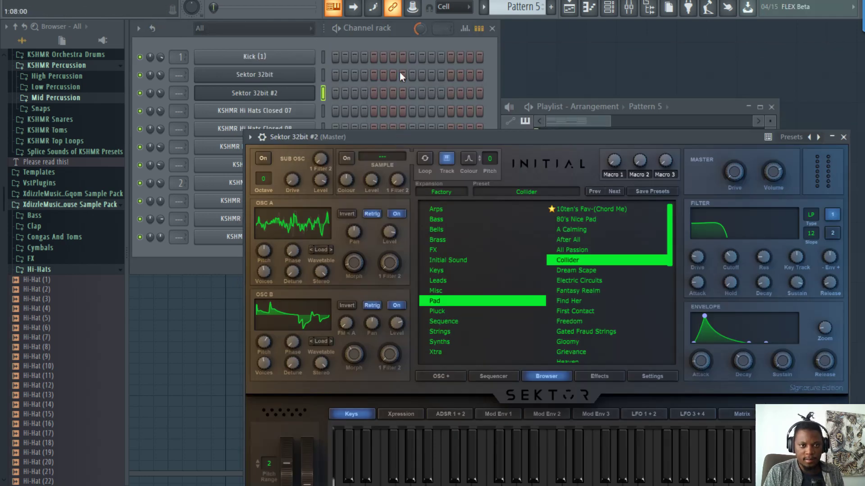
left_click(399, 38)
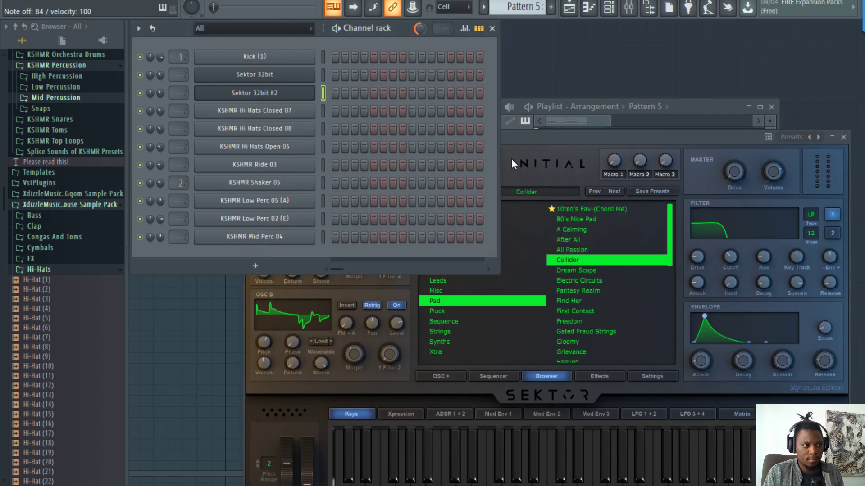
left_click_drag(592, 142, 537, 79)
- Try the Find Her pad preset and the Monehy Riser FX preset on the cloned Sektor channel
left_click(566, 239)
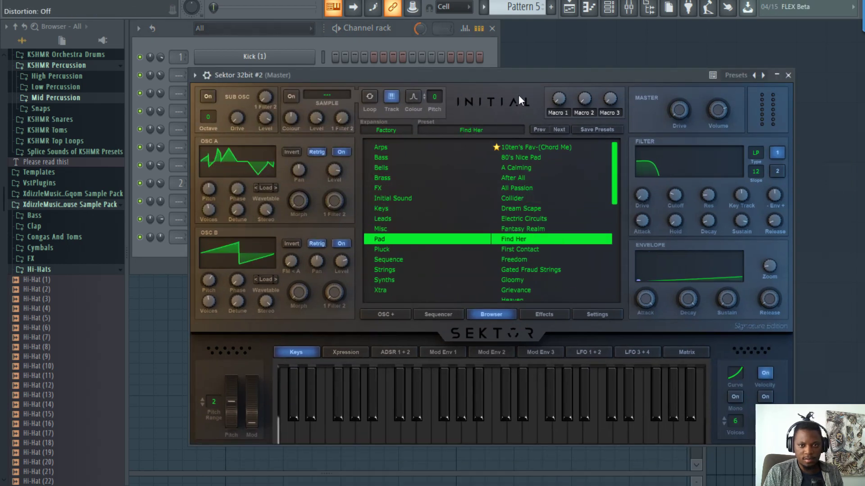
key("m")
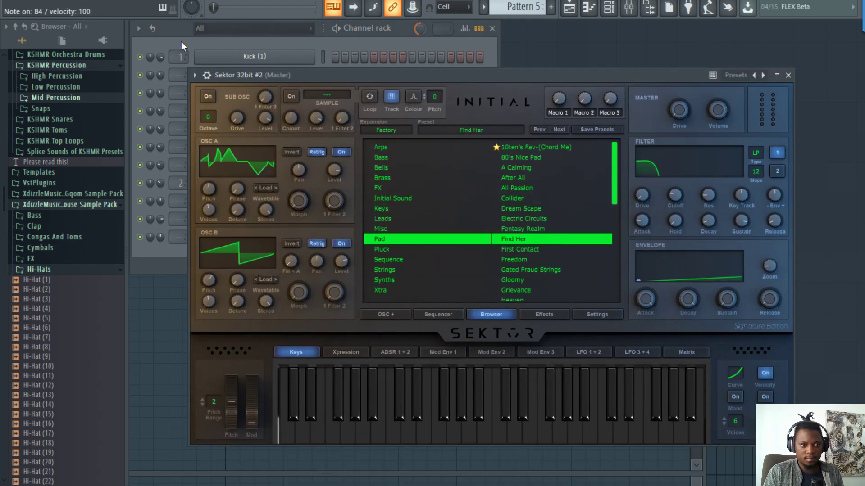
left_click(181, 42)
key("n")
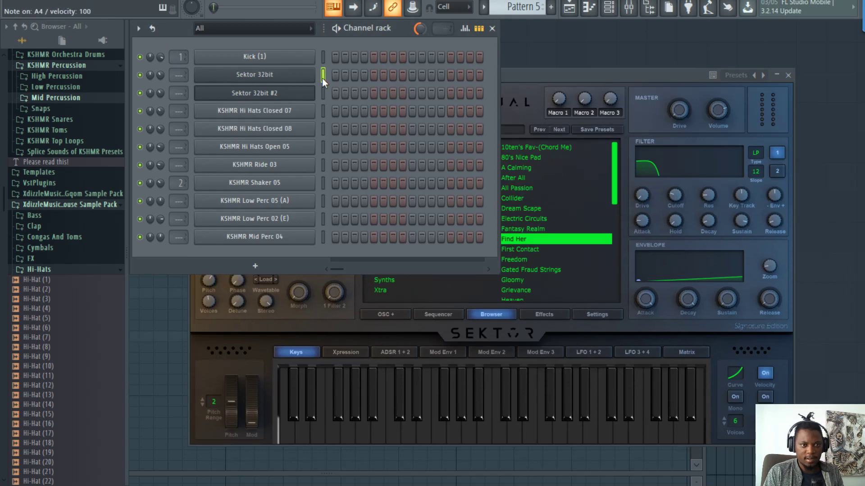
left_click(264, 93)
left_click(290, 96)
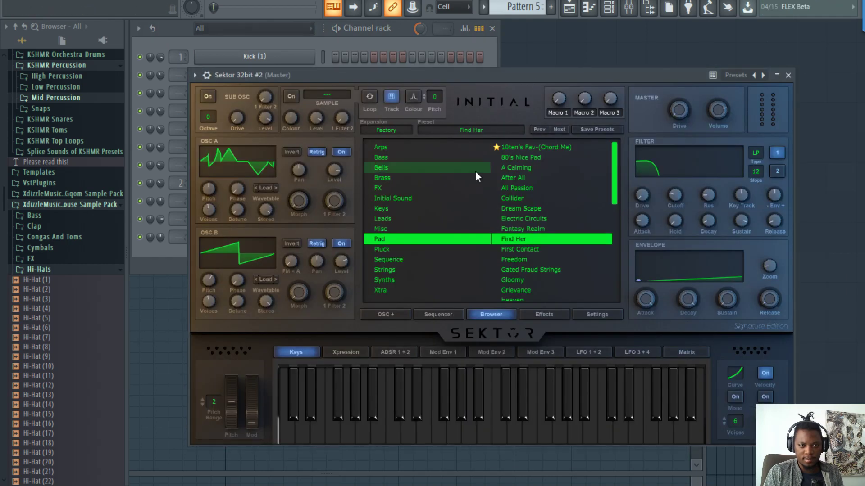
left_click(396, 184)
left_click(544, 240)
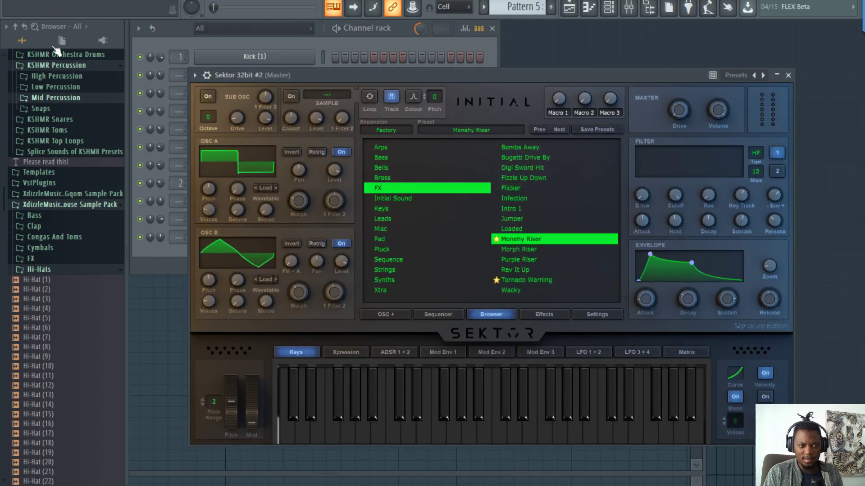
- Show the plugin database in the browser and delete the cloned Sektor 32bit #2 channel
left_click(103, 41)
left_click(361, 39)
right_click(311, 93)
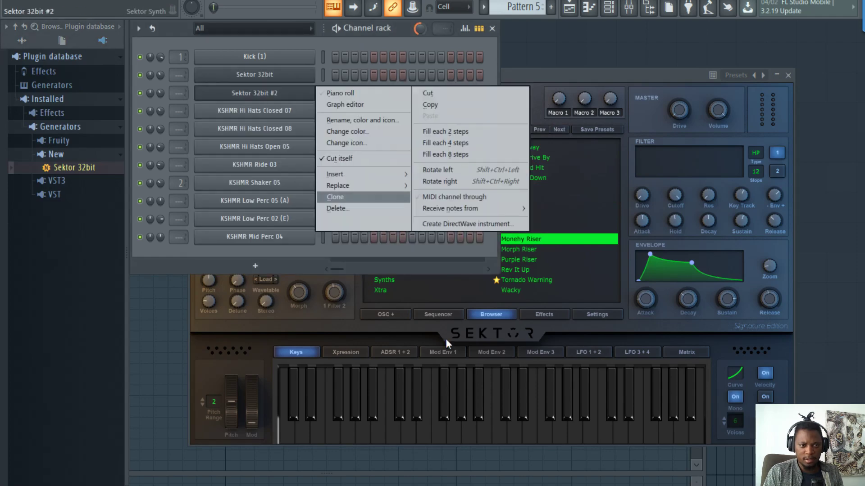
left_click(339, 208)
left_click(492, 265)
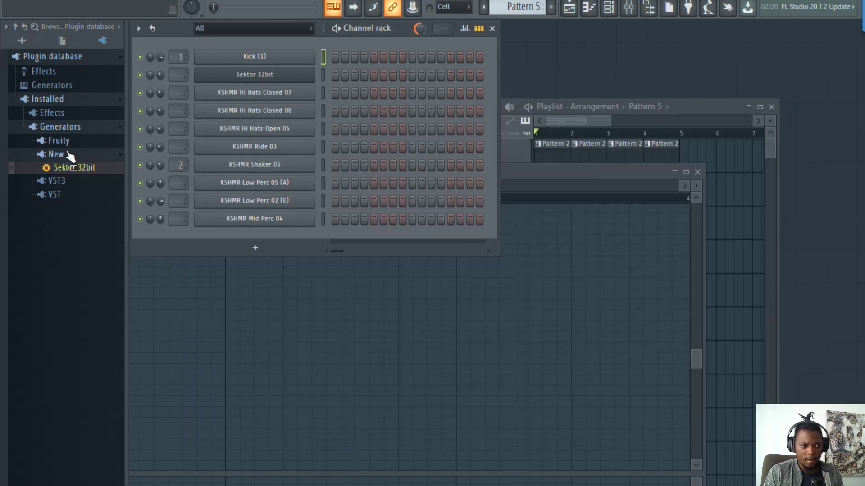
- Add a fresh Sektor 32bit instance from the installed generators as a new channel
right_click(81, 167)
left_click(131, 182)
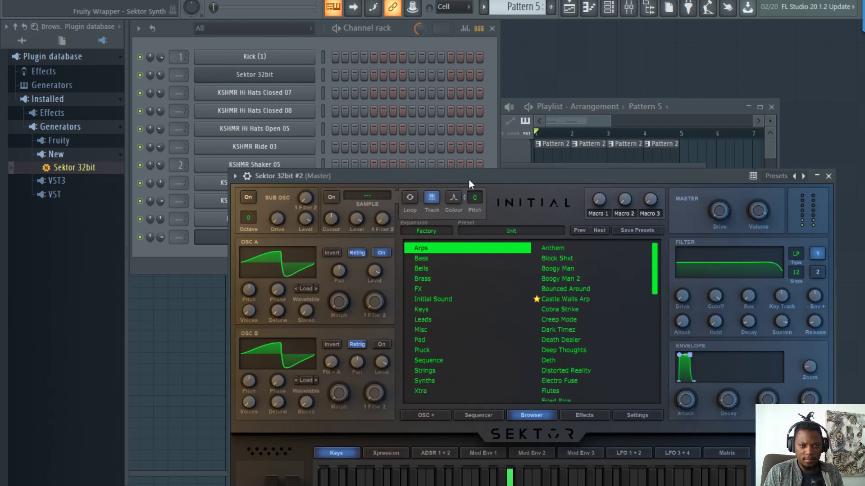
left_click_drag(468, 179, 453, 94)
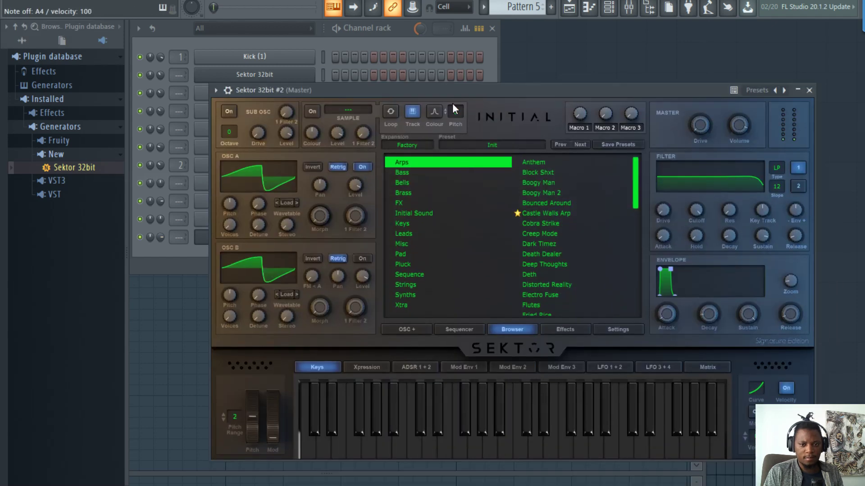
- Audition the First Contact and Gloomy pad presets on the new Sektor 32bit #2 channel
left_click(409, 255)
left_click(544, 264)
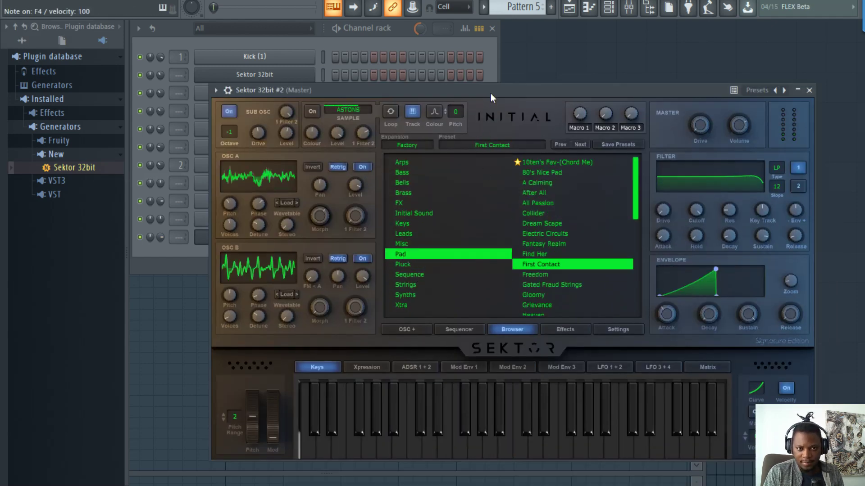
left_click(550, 294)
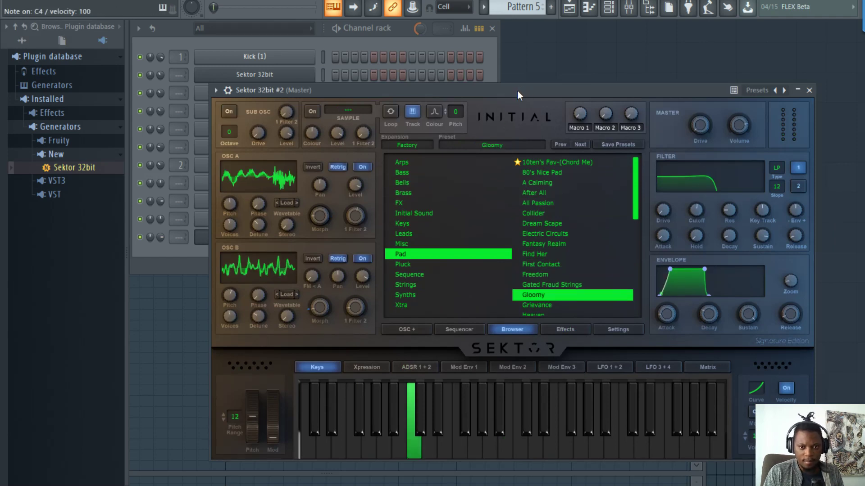
left_click(166, 237)
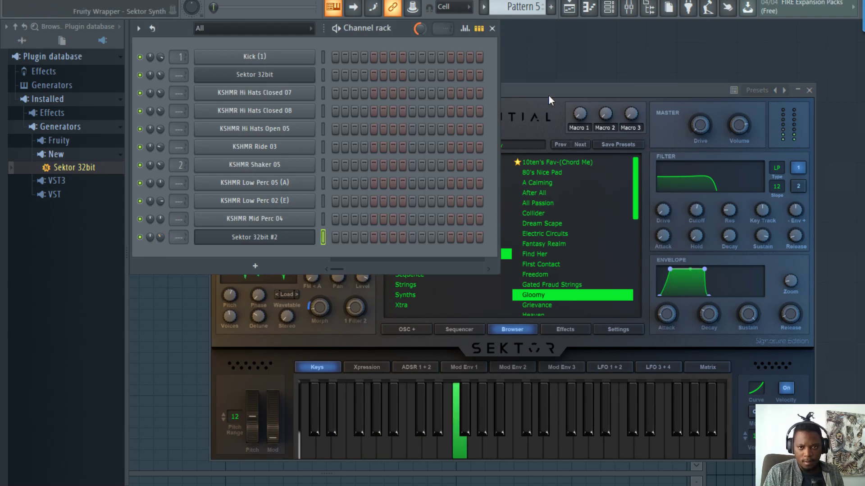
- Load the Sad Machines pad preset on Sektor 32bit #2 and play notes to hear it
left_click_drag(548, 95, 553, 44)
scroll(585, 185, "down", 5)
left_click(550, 172)
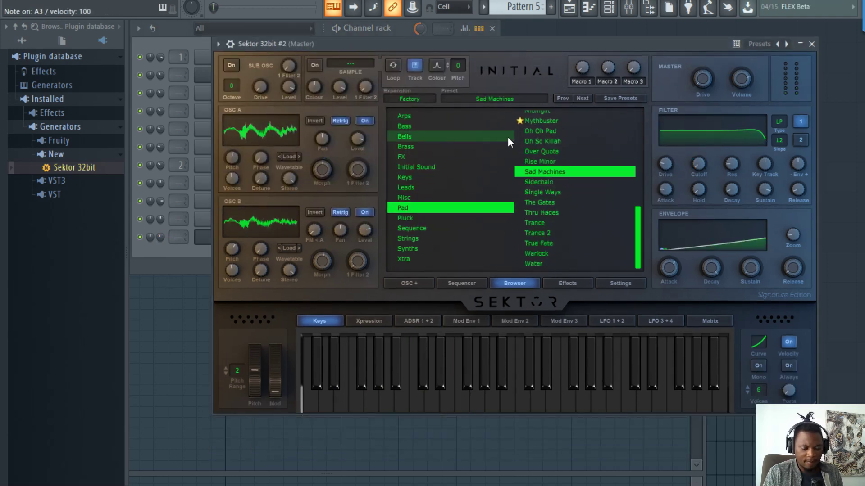
scroll(558, 215, "up", 5)
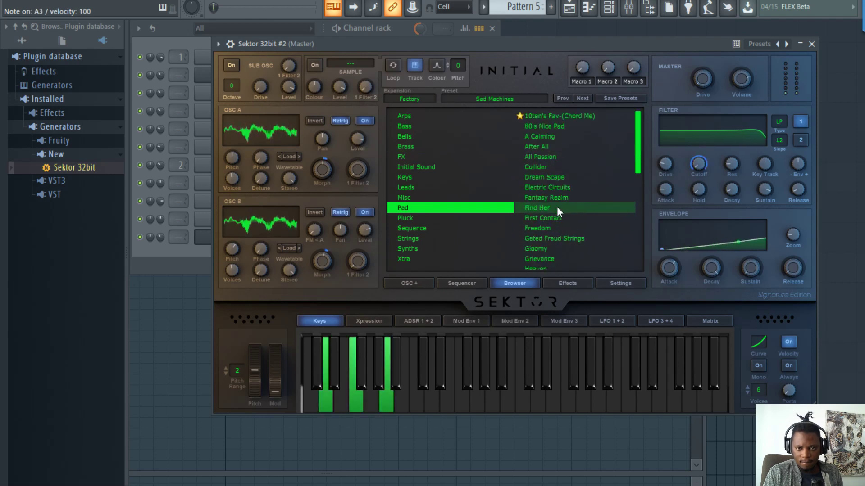
- Load the All Passion pad preset on Sektor 32bit #2 and remove all modulation from its envelope attack
left_click(552, 158)
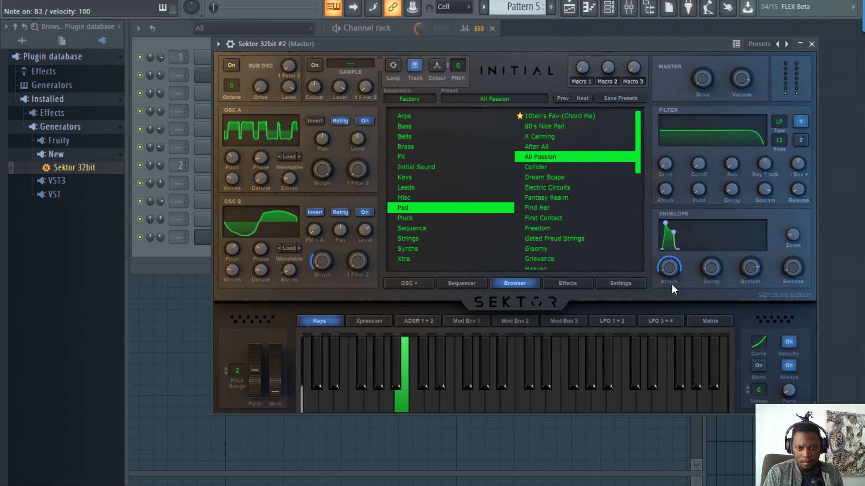
mouse_move(672, 277)
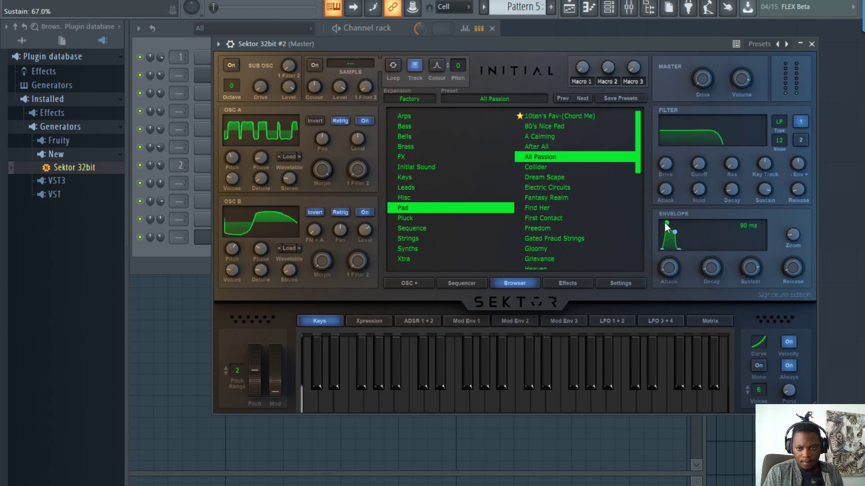
right_click(672, 270)
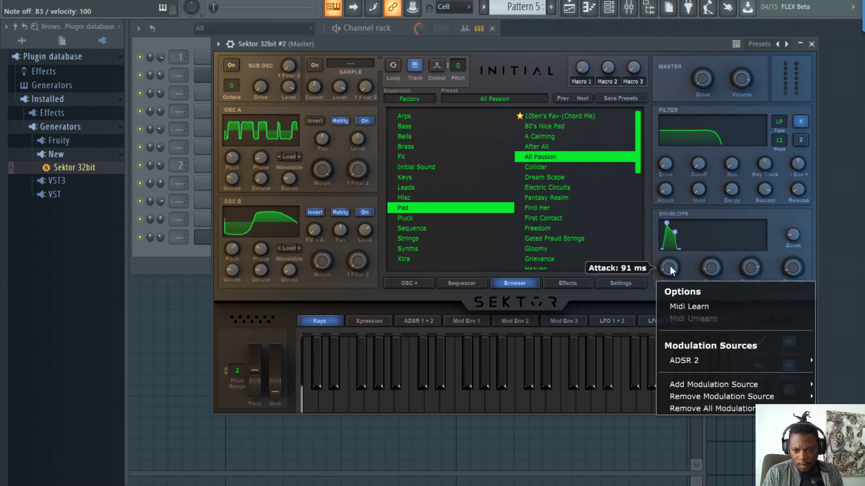
mouse_move(711, 398)
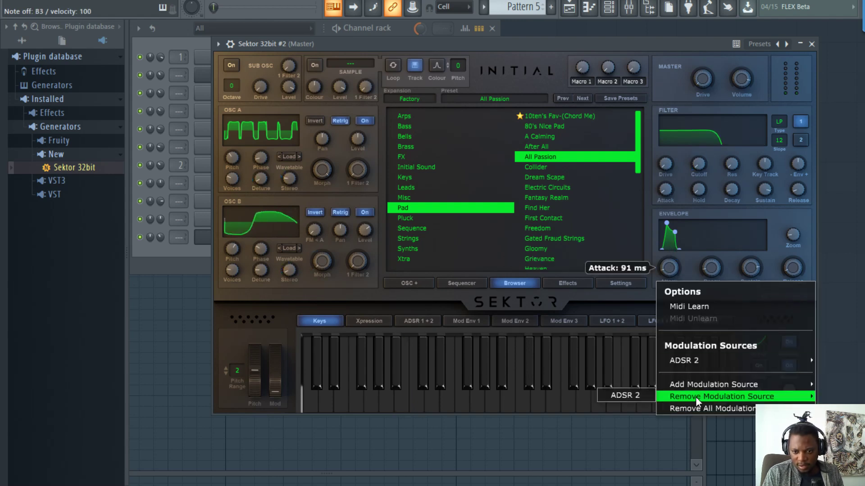
left_click(693, 408)
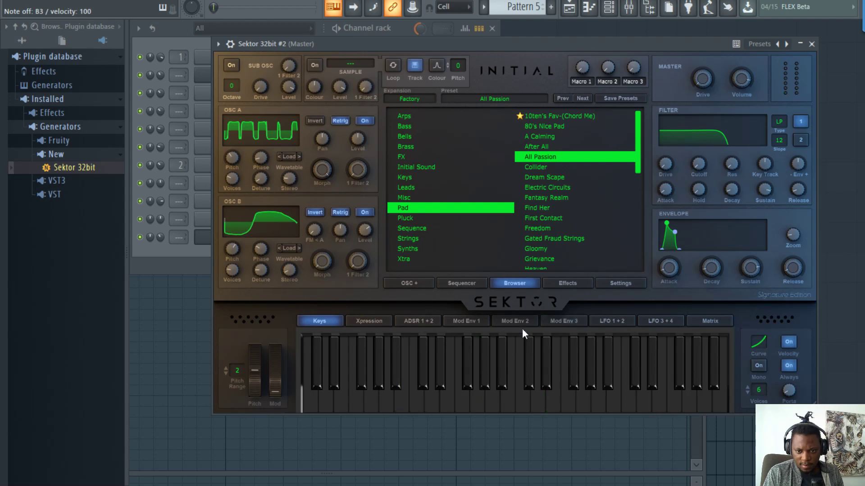
- Examine the envelope, mod envelope and LFO pages of the All Passion preset for modulation assignments
left_click(369, 320)
left_click(420, 320)
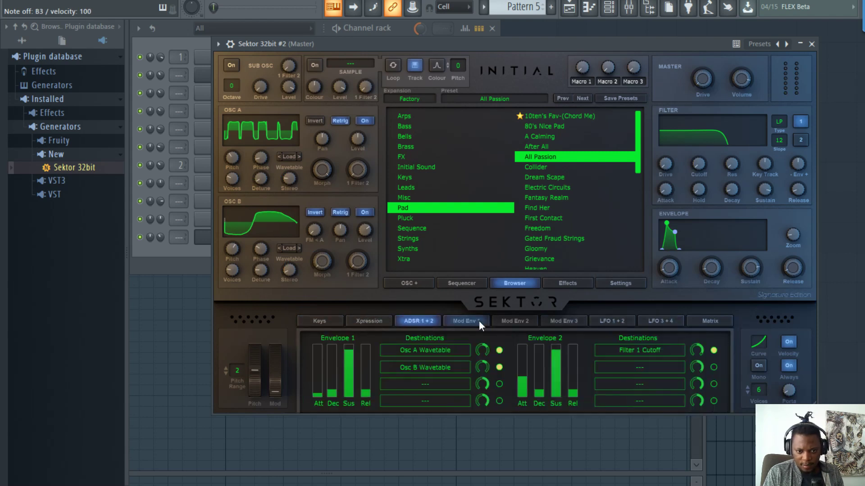
left_click(466, 320)
left_click(515, 321)
left_click(581, 321)
left_click(596, 321)
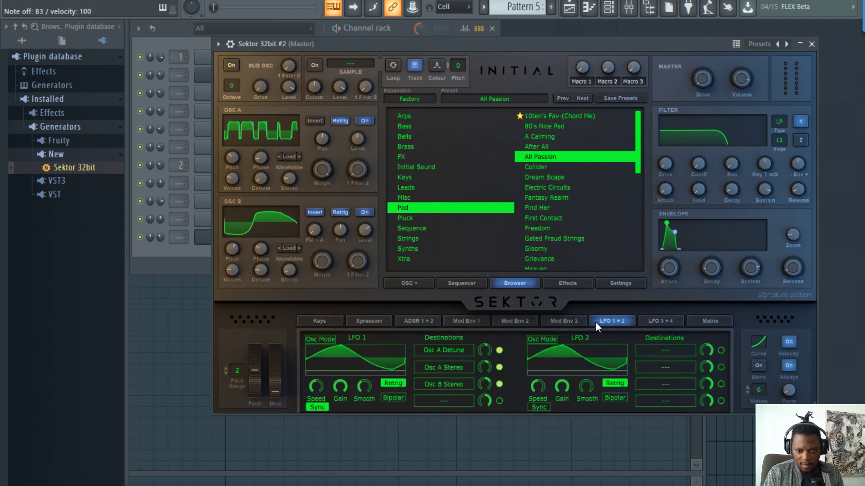
left_click(573, 320)
left_click(654, 321)
left_click(510, 318)
left_click(472, 318)
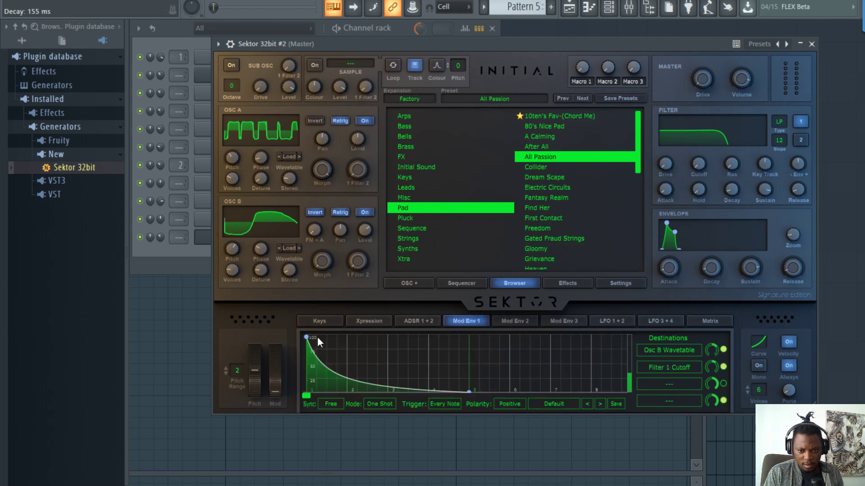
- Audition the Collider pad, followed by the Build Up Strings, Blues Major and Busy Pizz Minor string presets
left_click(542, 164)
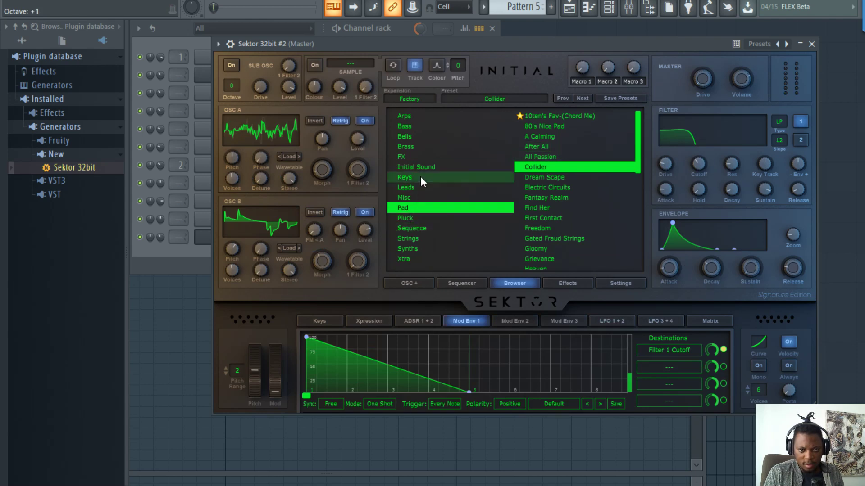
left_click(415, 239)
left_click(557, 168)
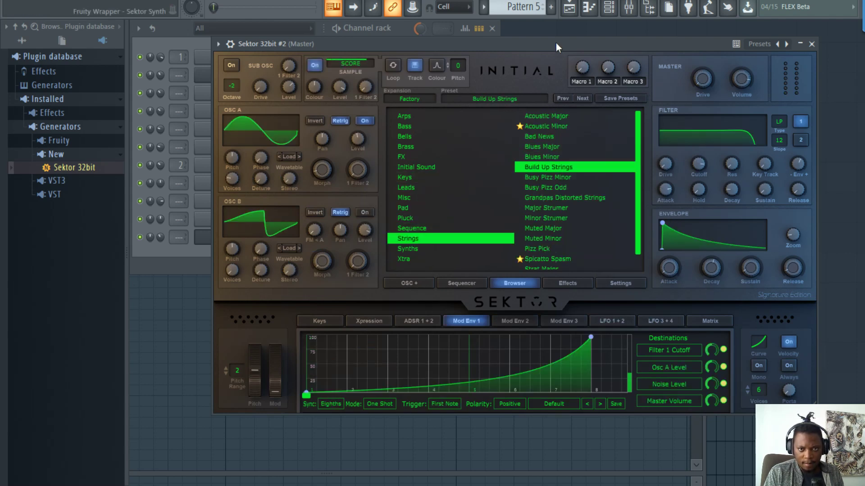
left_click(550, 146)
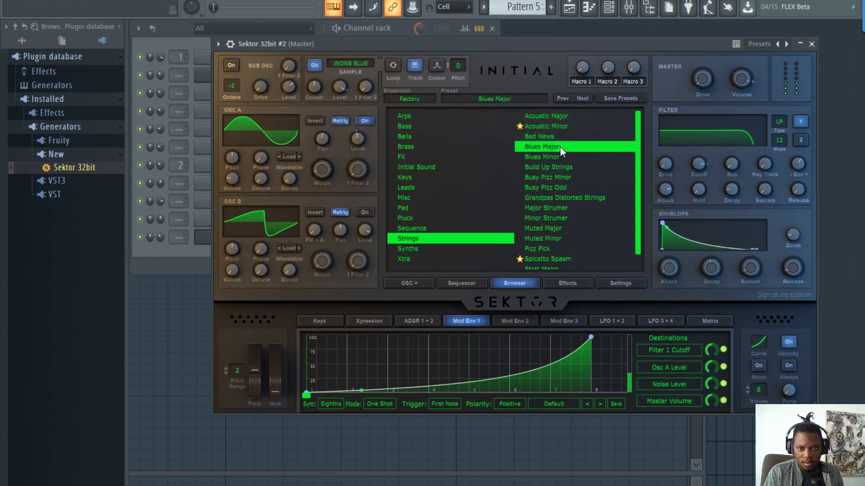
left_click(560, 179)
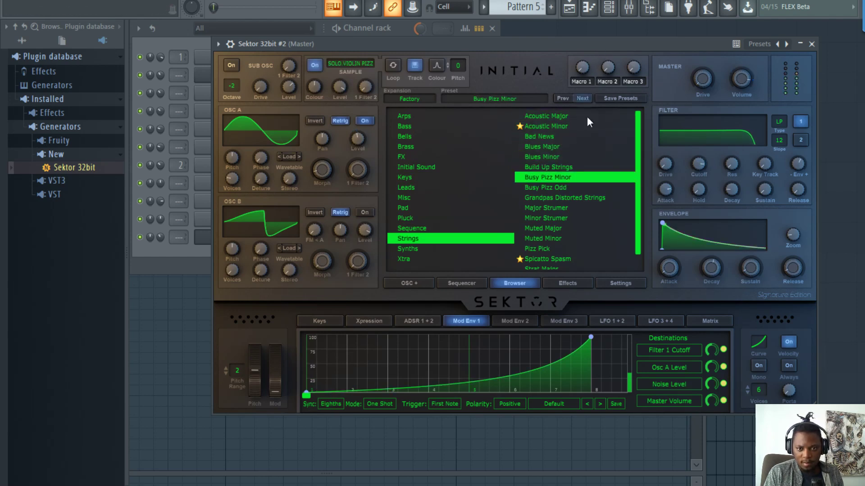
- Audition the Minor Strumer and Spicatto Spasm string presets, and return to Build Up Strings
scroll(584, 209, "down", 1)
left_click(563, 202)
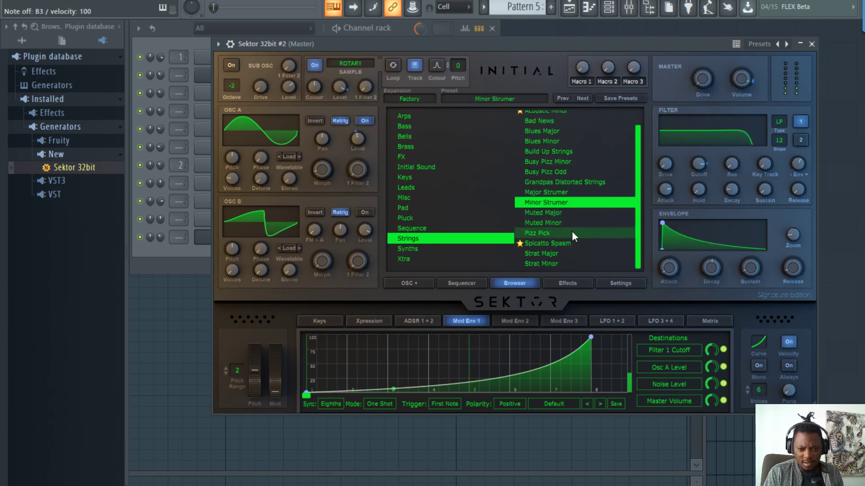
left_click(563, 242)
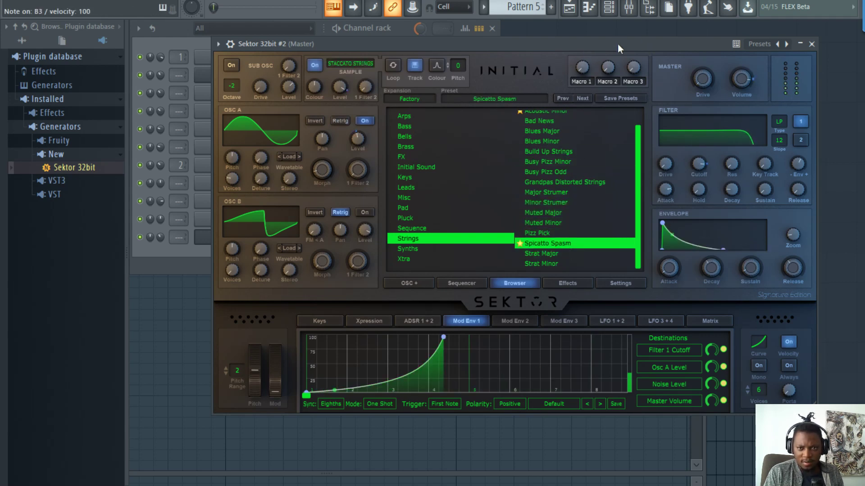
scroll(602, 175, "up", 1)
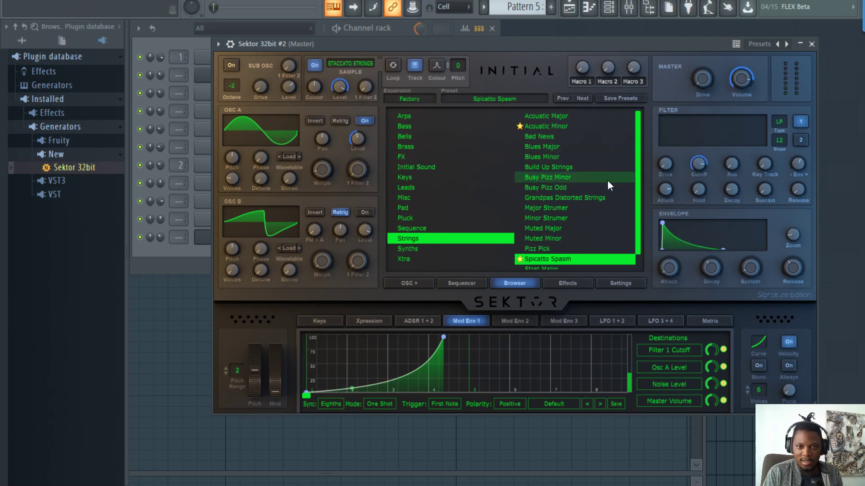
left_click(556, 167)
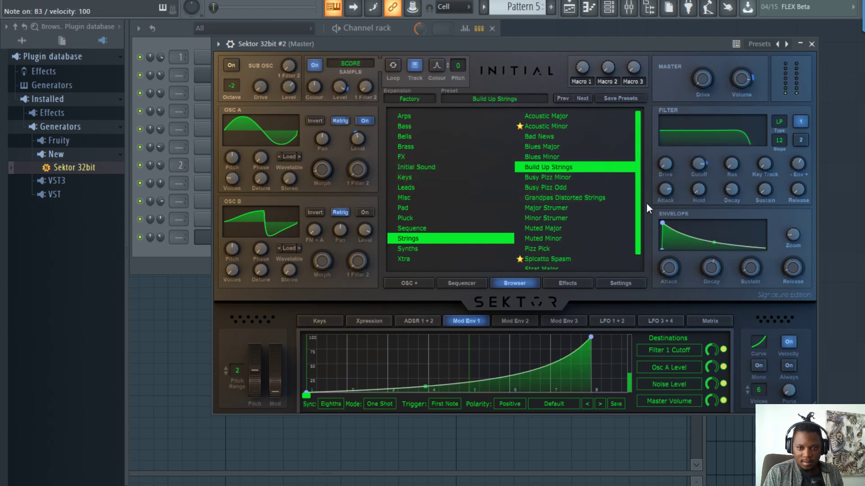
- Bring the channel rack forward, then compare the Busy Pizz Minor, Busy Pizz Odd, Grandpas Distorted Strings and Build Up Strings presets
left_click(164, 35)
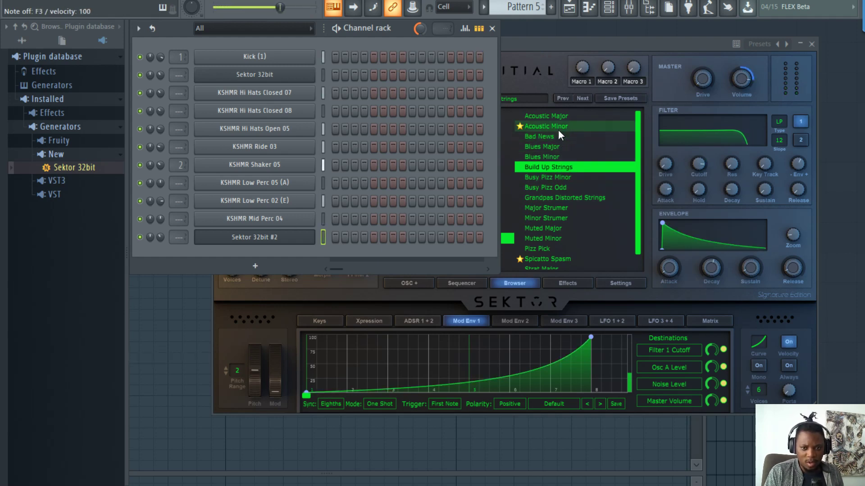
left_click(562, 177)
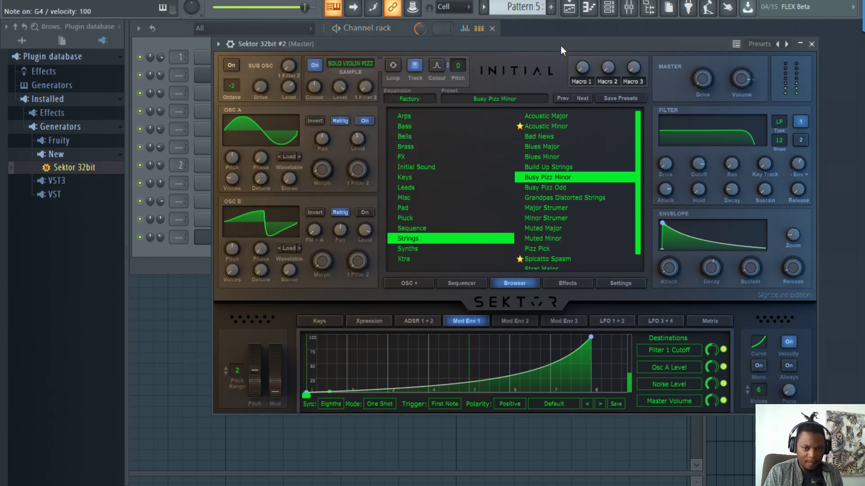
left_click(558, 186)
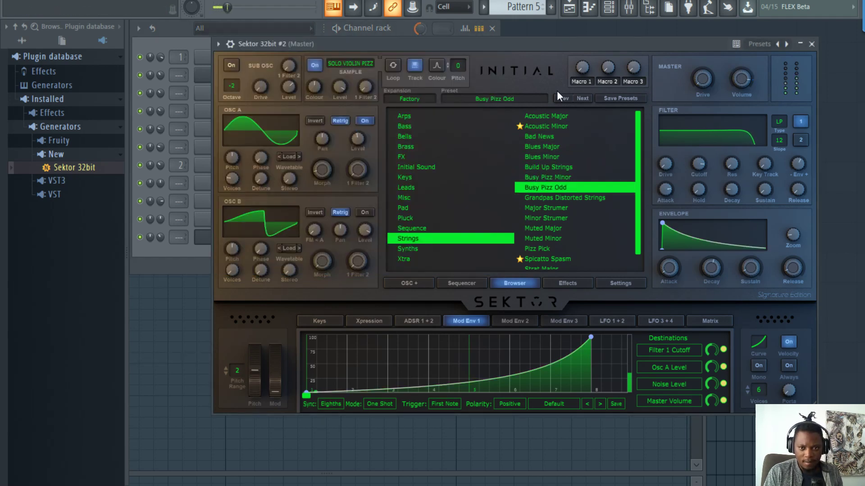
left_click(576, 198)
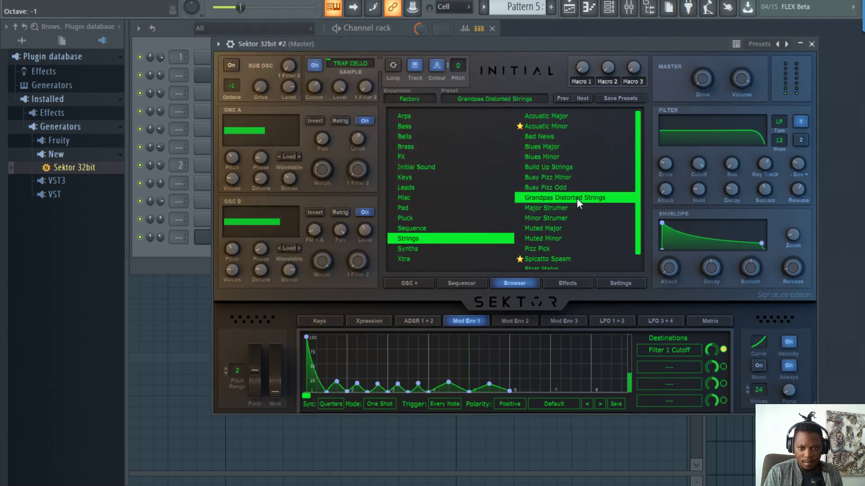
left_click(562, 166)
- Audition the A Calming, 80's Nice Pad, Electric Circuits and Single Ways pad presets on Sektor 32bit #2
left_click(398, 208)
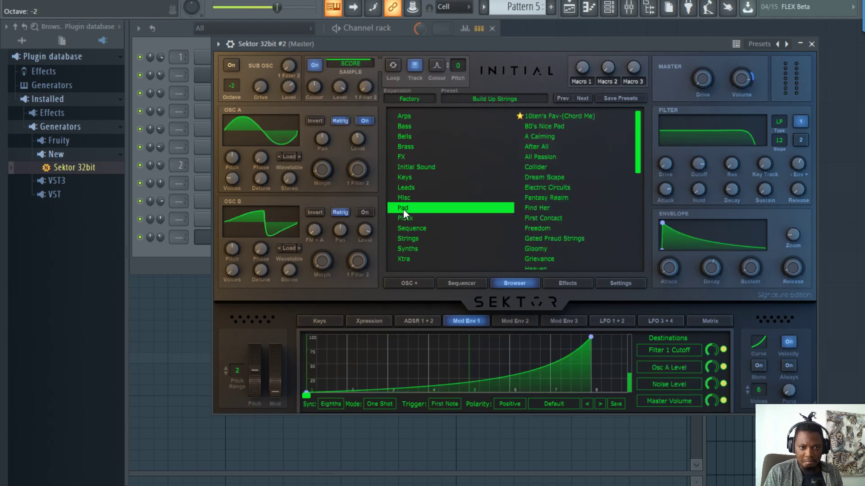
left_click(577, 137)
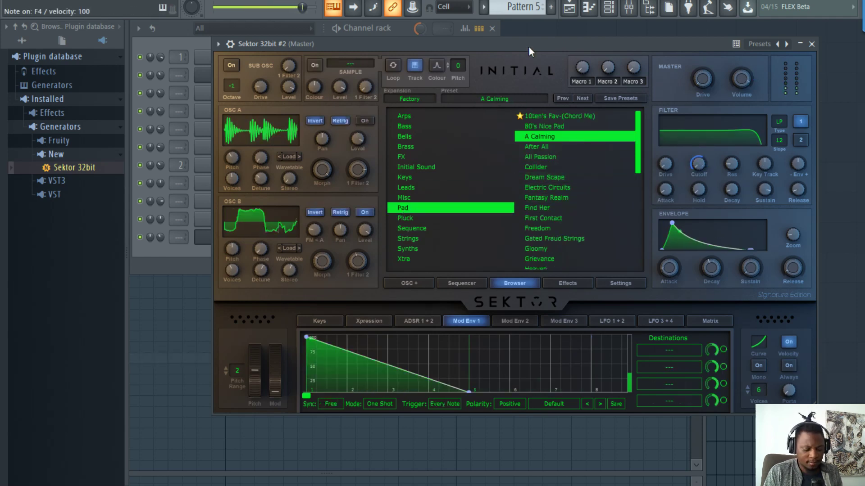
left_click(562, 126)
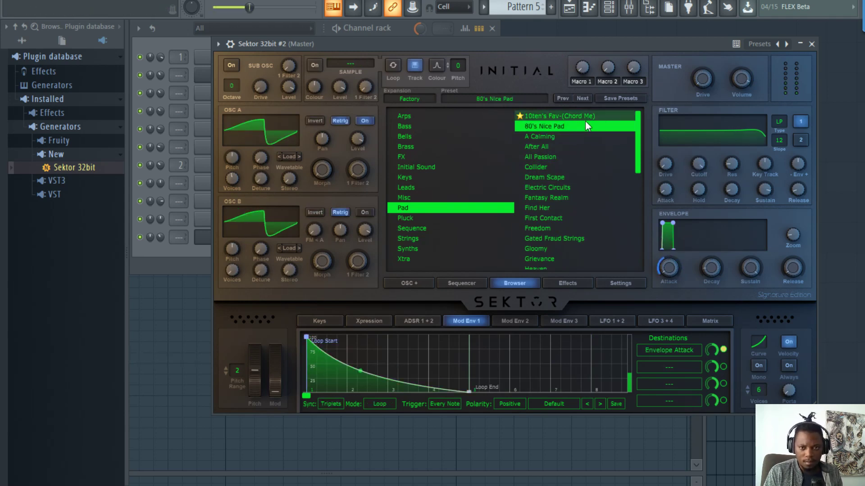
left_click(555, 187)
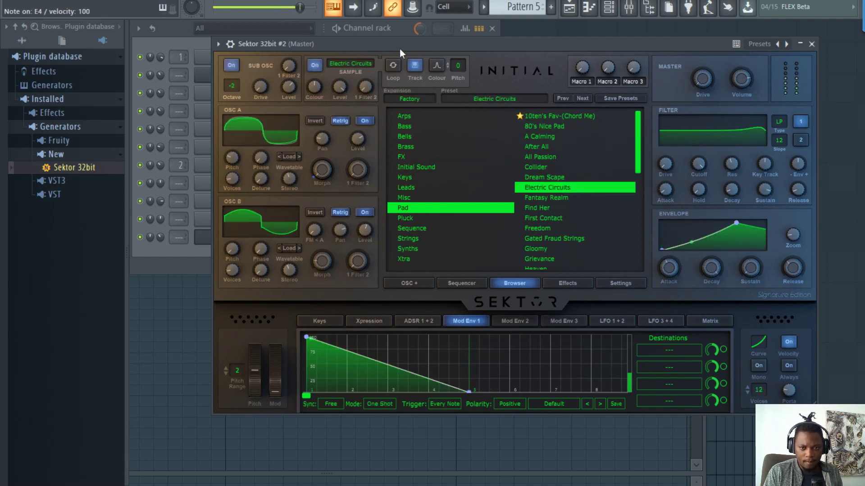
scroll(607, 190, "down", 10)
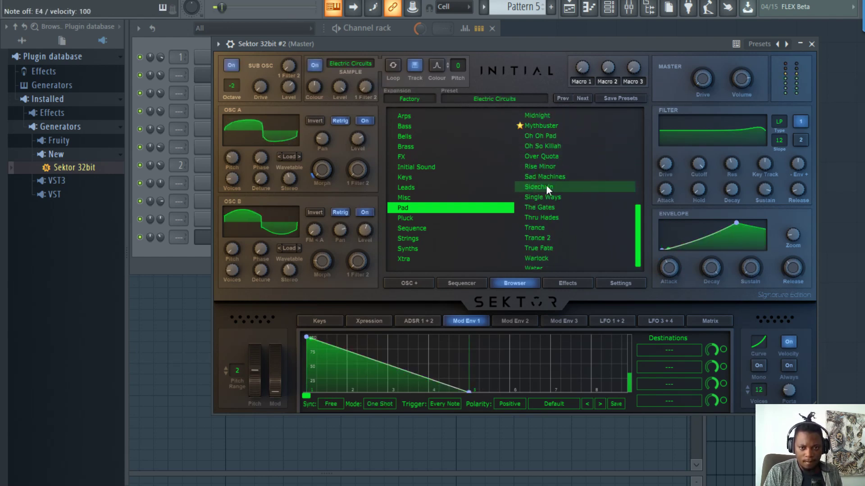
left_click(556, 197)
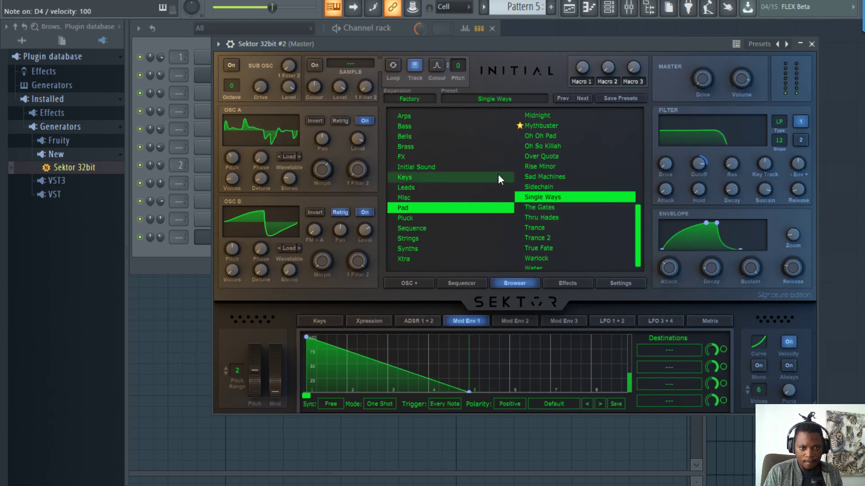
- Browse the Initial Sound, Bass and Arps categories, and load the Muted Minor preset from Strings on Sektor 32bit #2
left_click(434, 164)
left_click(399, 127)
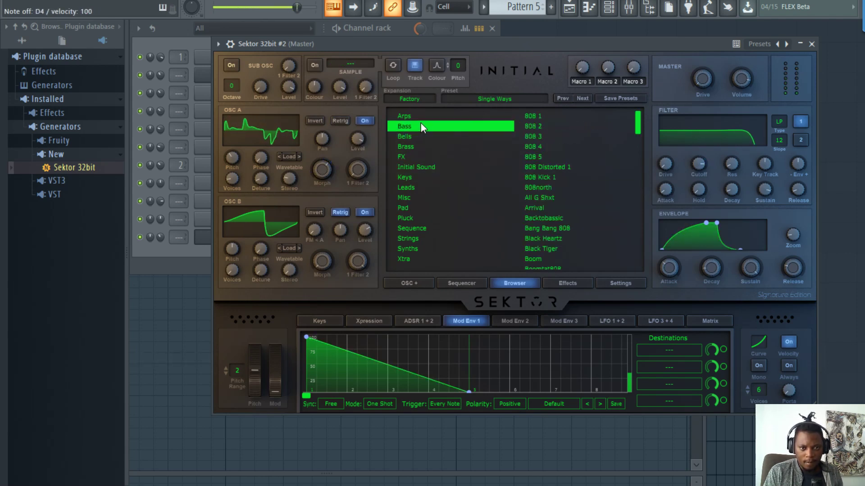
left_click(419, 117)
left_click(419, 239)
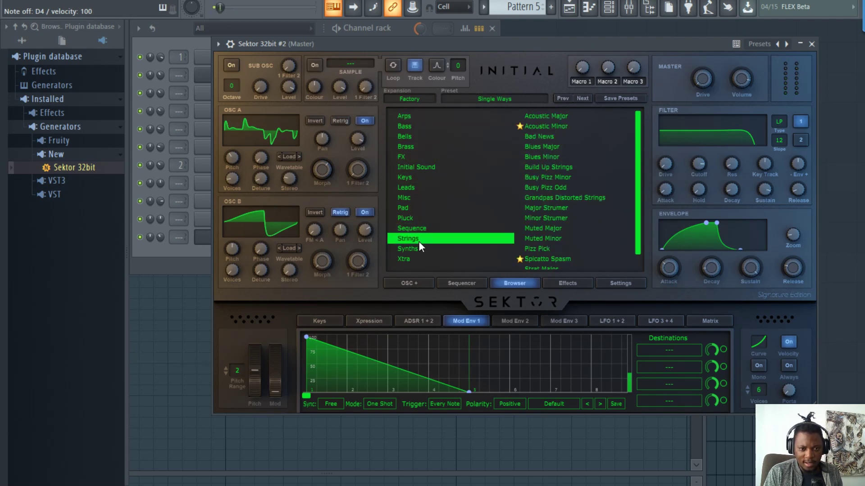
scroll(585, 207, "down", 2)
left_click(561, 224)
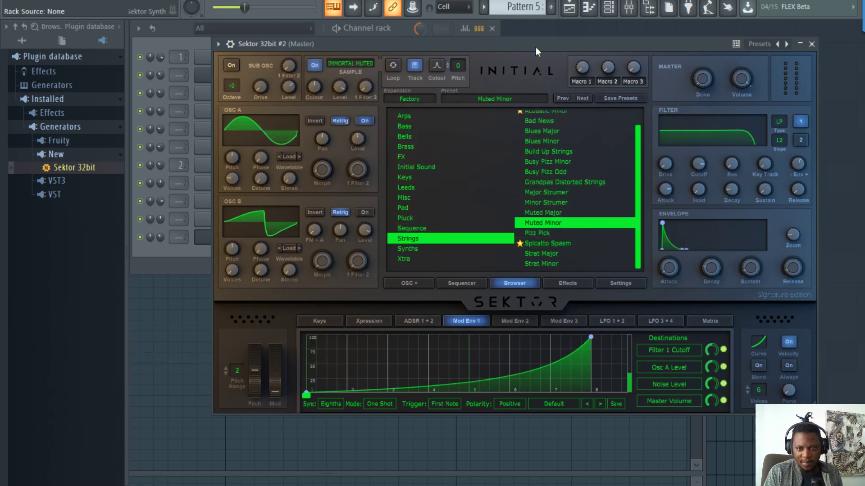
- Move the Sektor window clear of the channel rack and add a GMS synthesizer as a new channel
left_click_drag(538, 43, 559, 74)
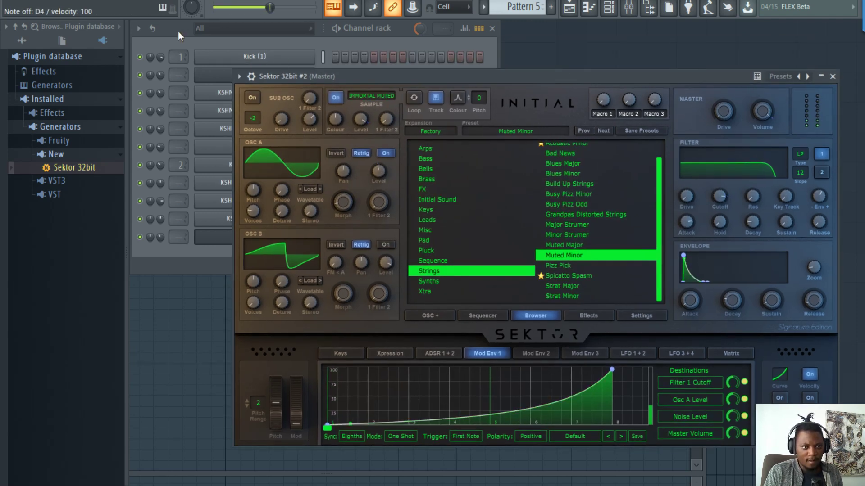
left_click(178, 32)
left_click(255, 266)
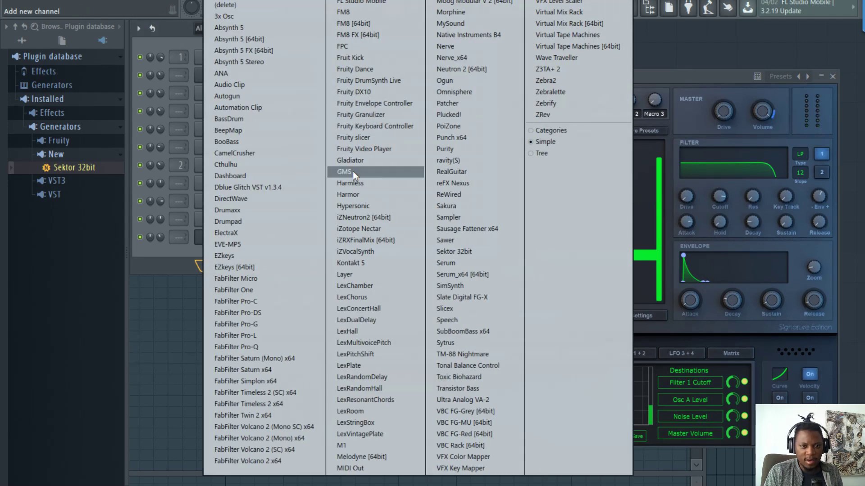
left_click(353, 171)
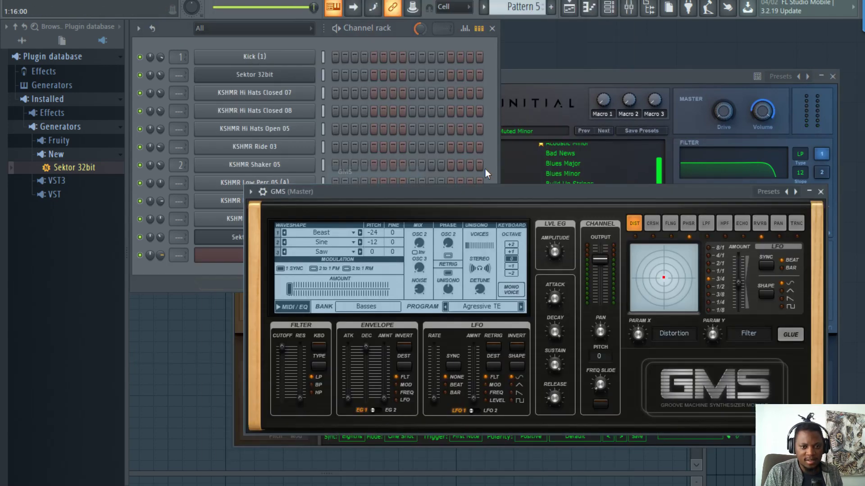
- Load the Pad 2 MC program from the Pads & Textures bank in GMS and bring the channel rack forward
left_click(476, 299)
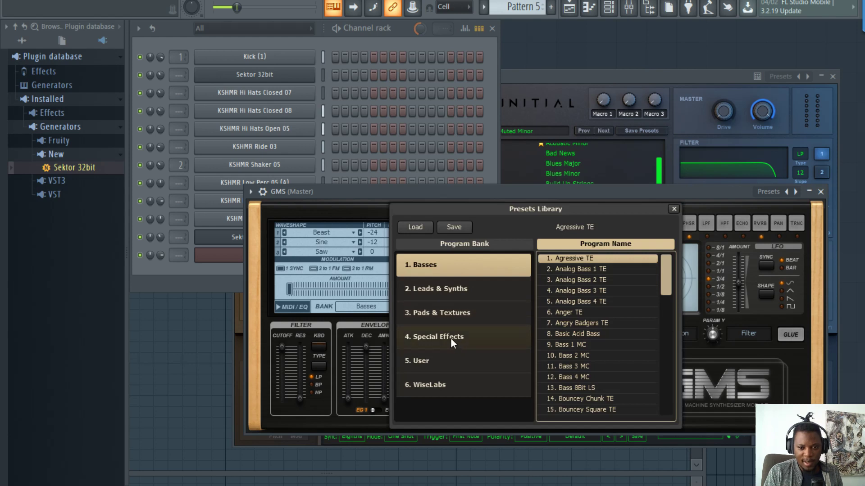
left_click(453, 315)
double_click(588, 365)
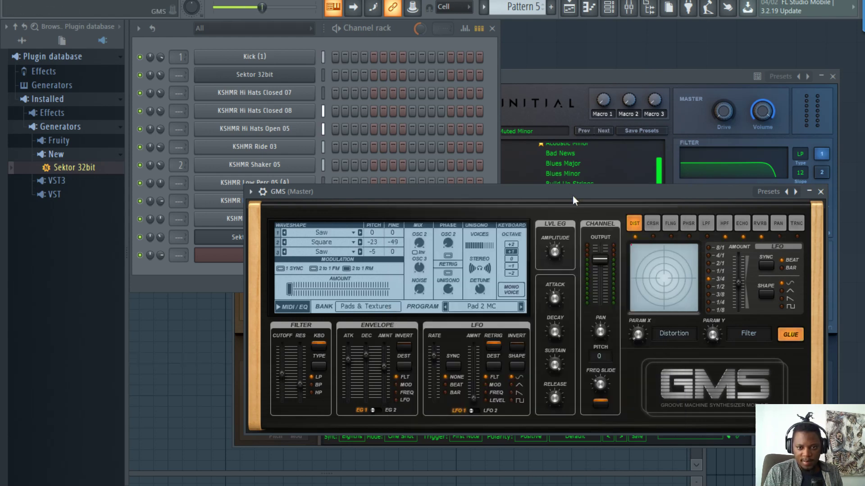
left_click(409, 52)
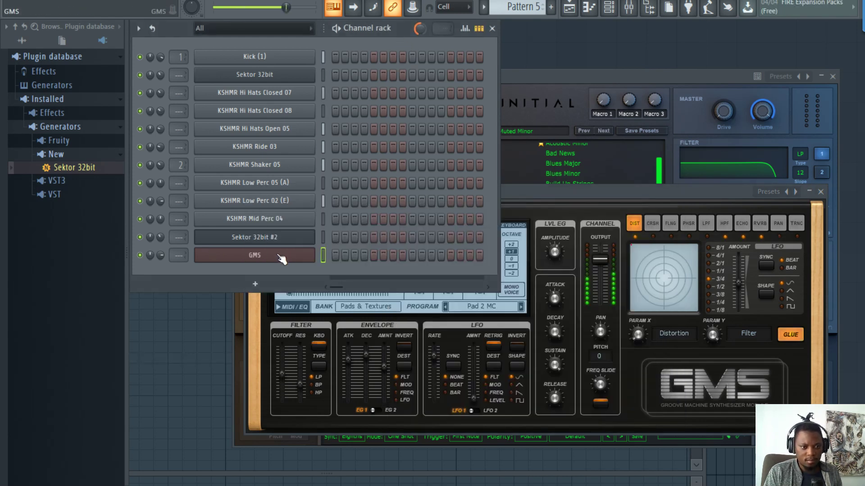
- Switch to Pattern 1, then open the GMS piano roll and maximize its window
left_click(570, 84)
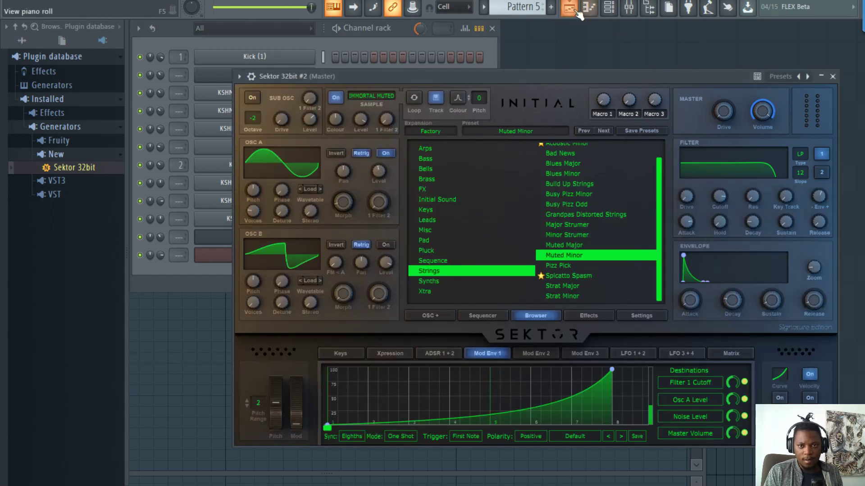
left_click(569, 7)
double_click(555, 196)
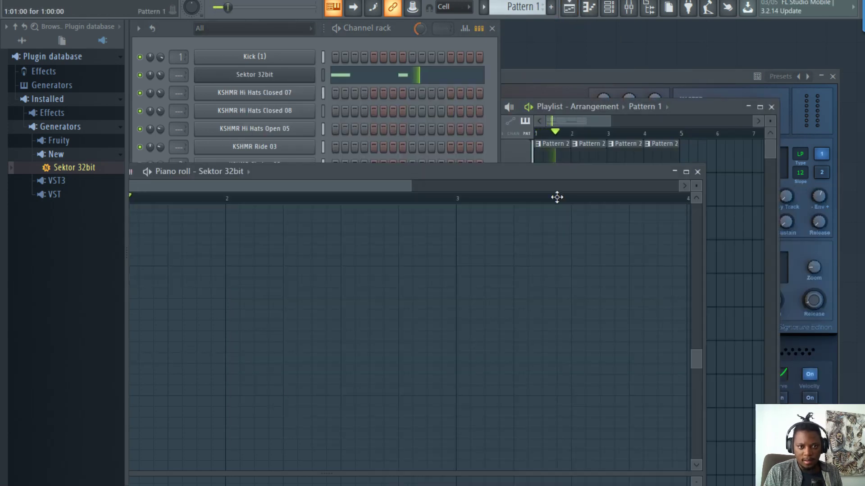
left_click(395, 42)
right_click(276, 78)
right_click(296, 258)
left_click(340, 255)
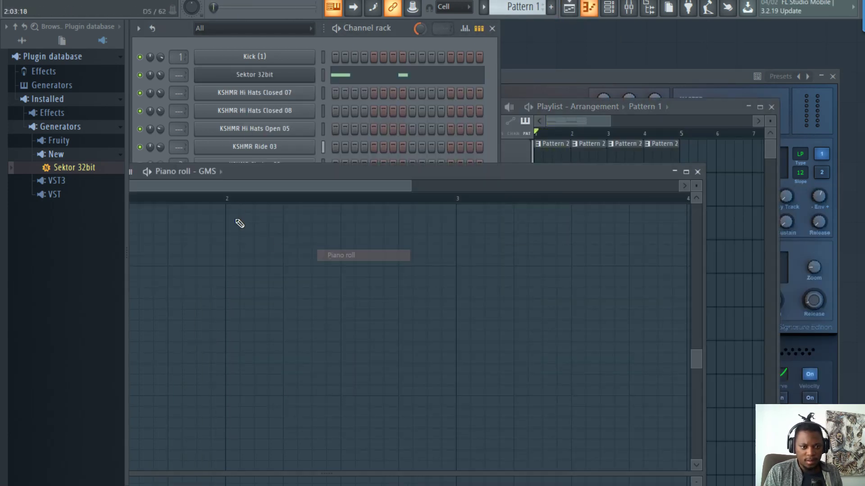
left_click_drag(338, 173, 527, 85)
double_click(527, 85)
- Draw a D#4 note in the GMS piano roll that fills the whole first bar
scroll(309, 168, "down", 5)
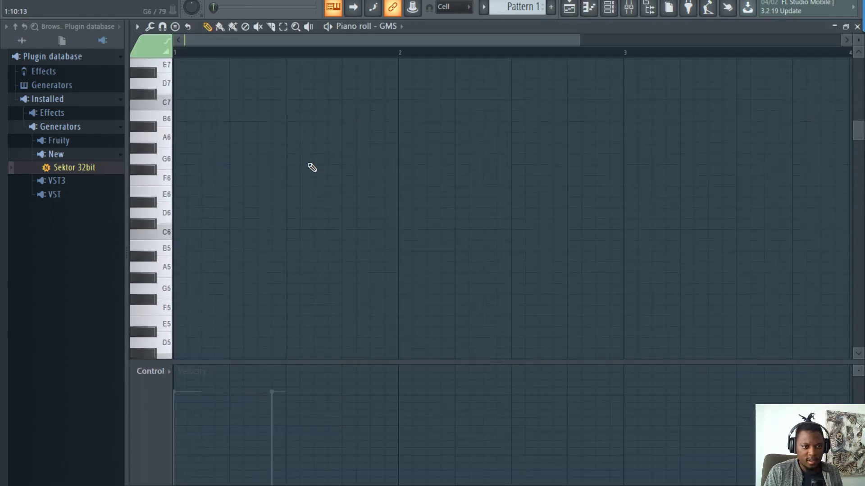
scroll(257, 148, "down", 6)
left_click(180, 116)
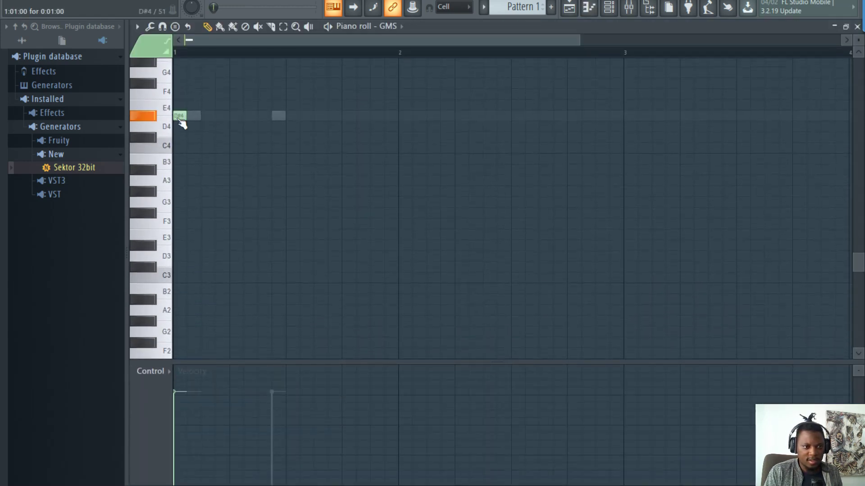
left_click_drag(186, 117, 410, 119)
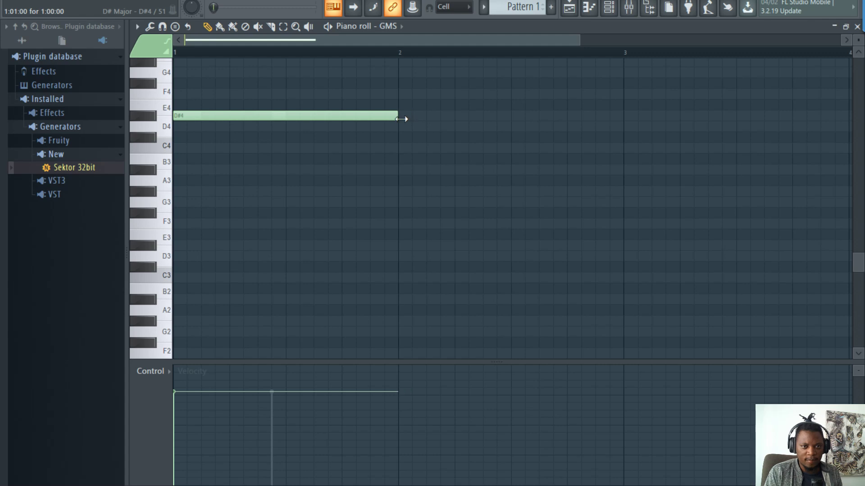
- Play the pattern and transpose the GMS note down two octaves to D#2
key("space")
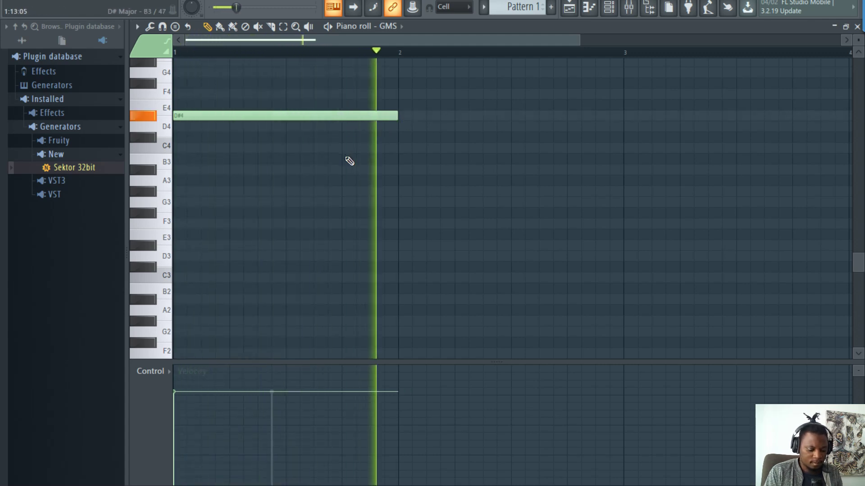
key("ctrl+Down")
key("ctrl+Down")
key("space")
key("space")
- Restore the piano roll to a smaller window and lower the GMS channel volume to about 44%
double_click(449, 26)
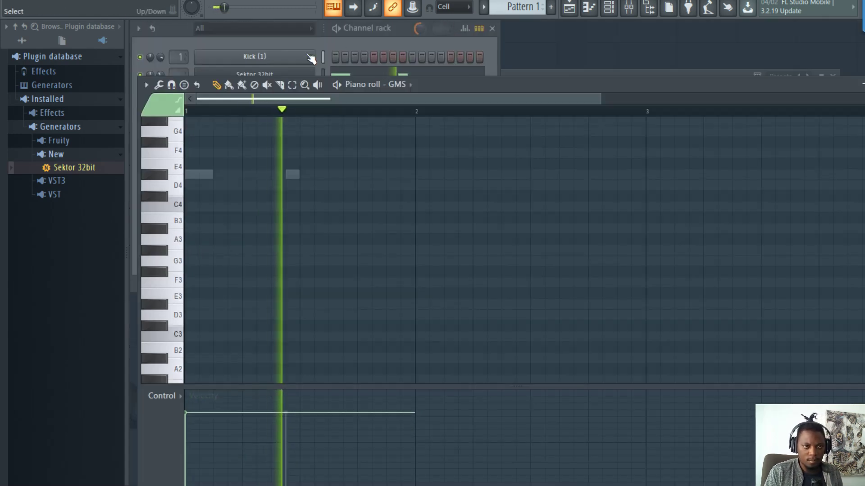
left_click(273, 38)
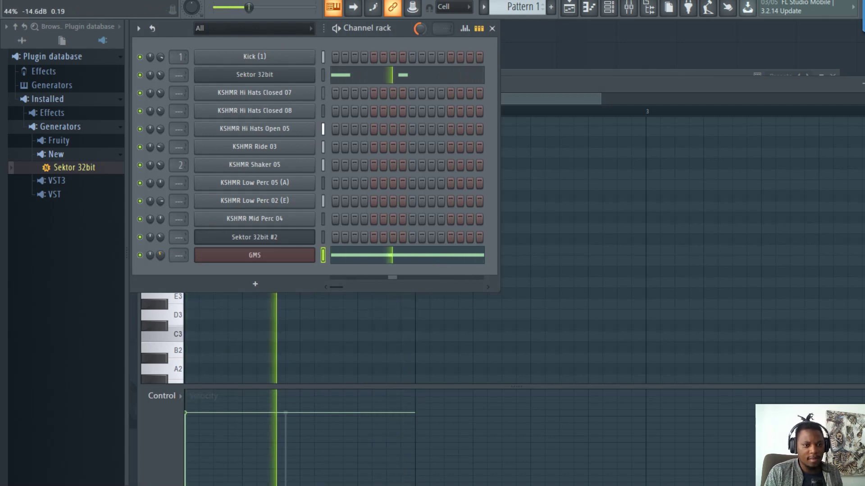
left_click_drag(623, 85, 615, 83)
- Lower the GMS note to G#1, audition it, and stretch it to the end of bar 4
scroll(343, 203, "down", 4)
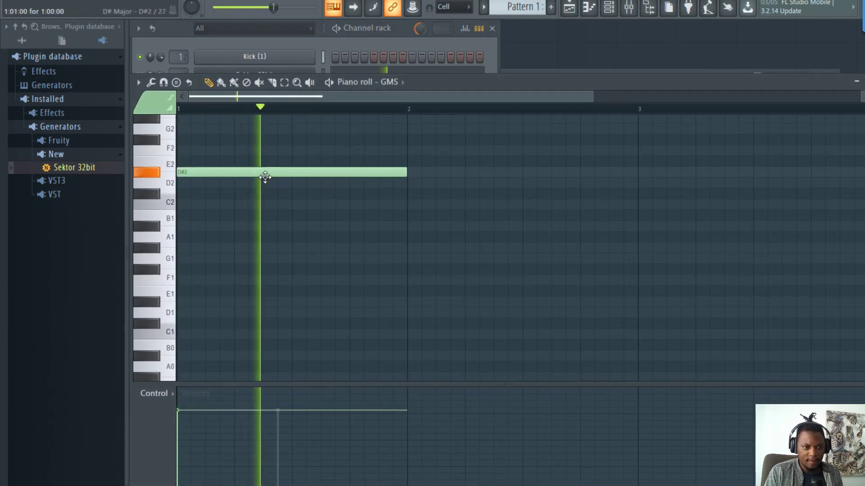
key("space")
left_click_drag(265, 177, 266, 241)
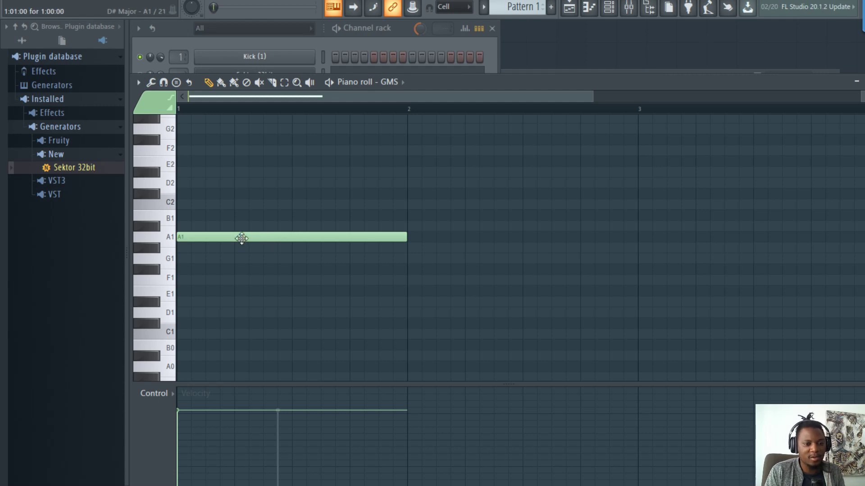
left_click_drag(239, 241, 239, 254)
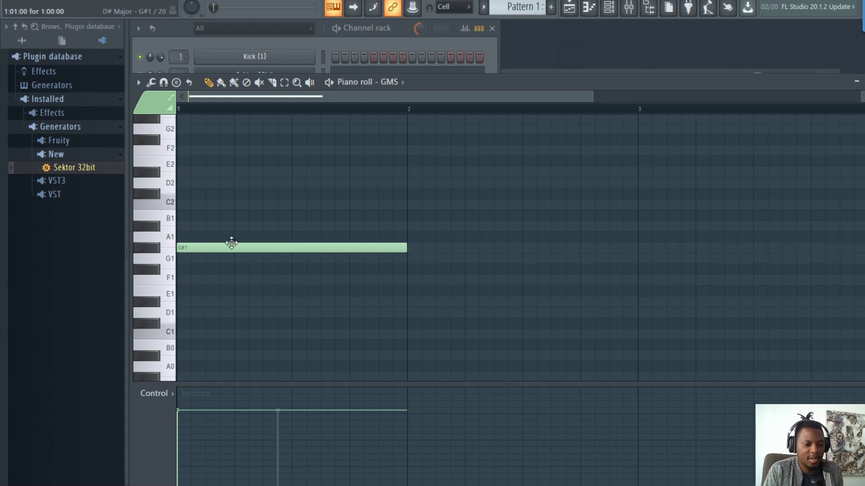
key("space")
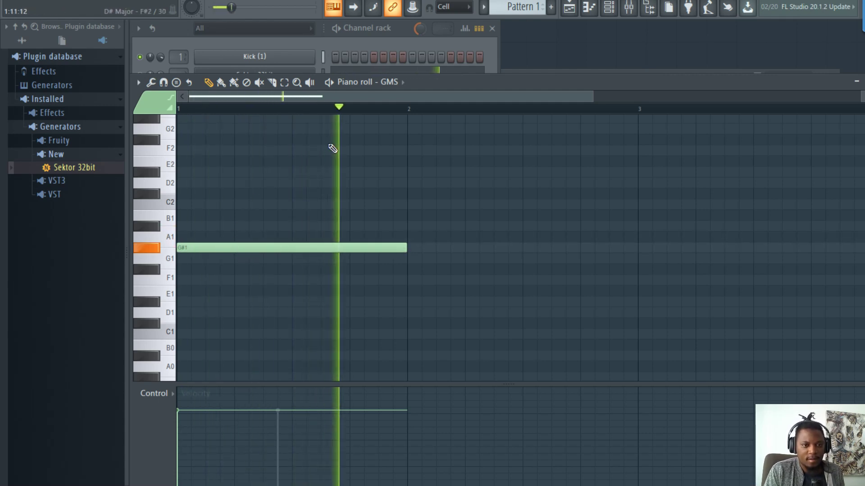
key("space")
scroll(414, 104, "down", 3)
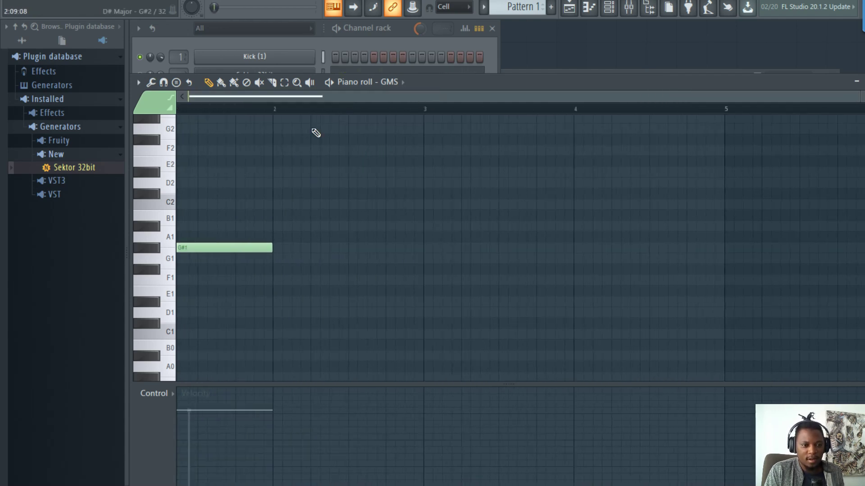
left_click_drag(315, 248, 733, 247)
- Move the GMS note out of Pattern 1 into the GMS channel of Pattern 5
left_click(340, 38)
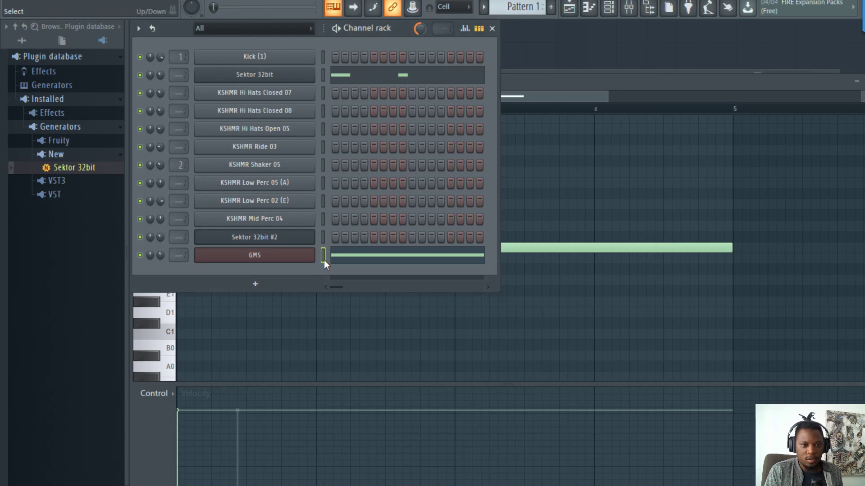
key("Right")
key("Right")
key("Right")
key("Right")
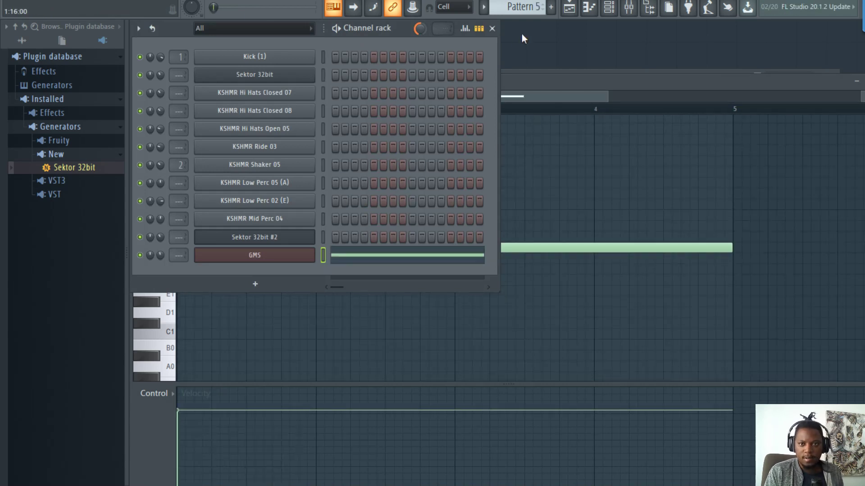
- Place Pattern 5 at bar 1 on Track 5 of the playlist and play the arrangement
left_click(570, 14)
left_click(544, 288)
key("space")
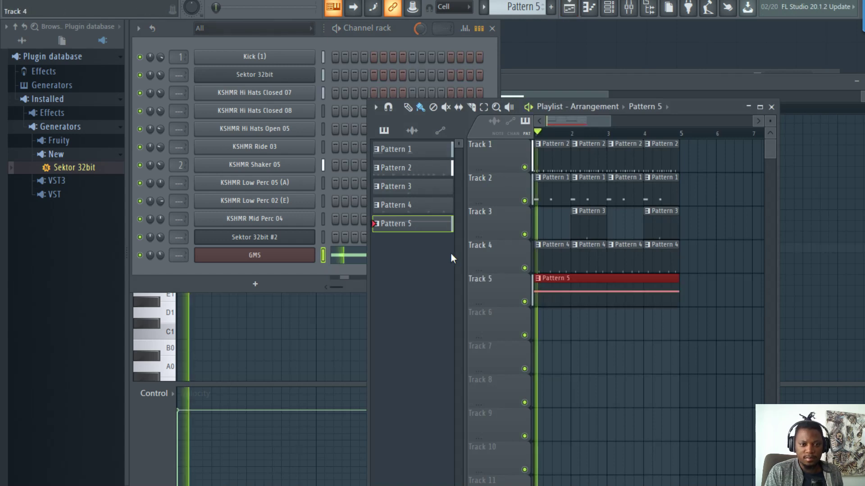
- Adjust the GMS channel volume while the arrangement plays
left_click(163, 256)
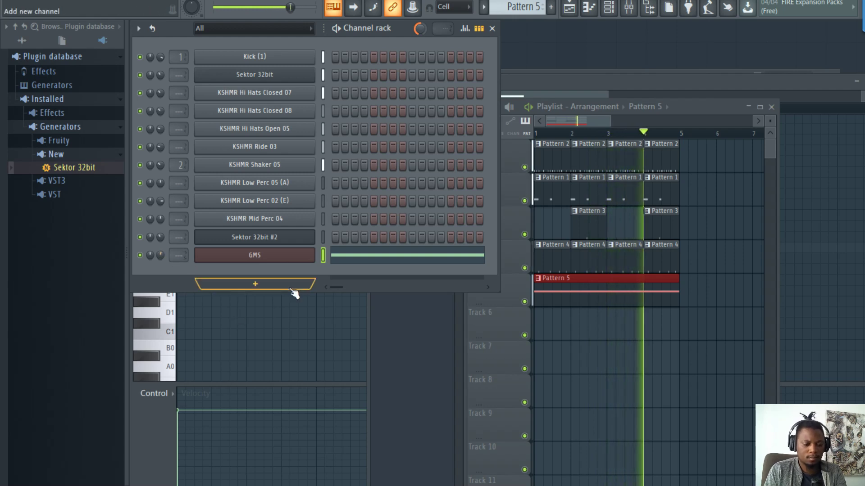
left_click(264, 289)
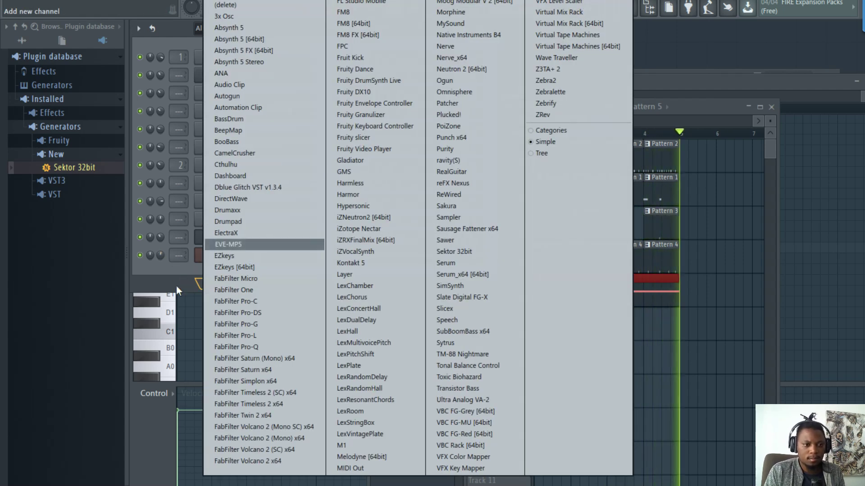
left_click(174, 273)
- Load the Bad Cause preset from Leads on Sektor 32bit #2 and lower that channel's volume
left_click(255, 237)
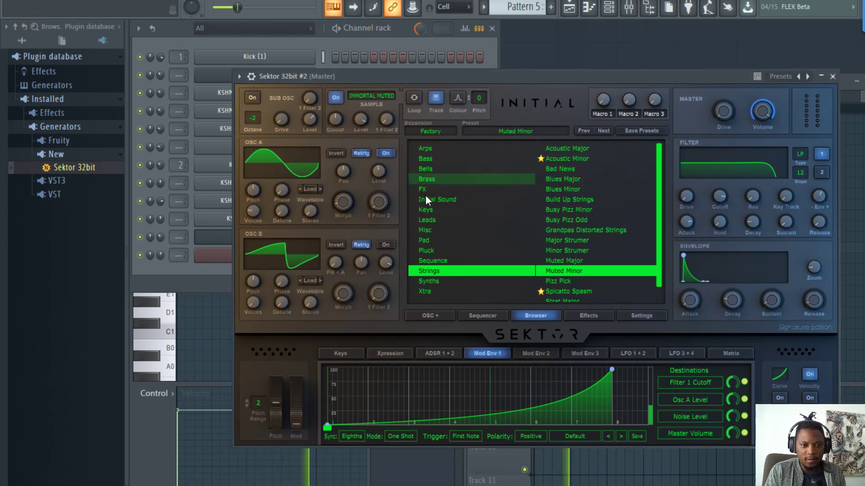
left_click(429, 206)
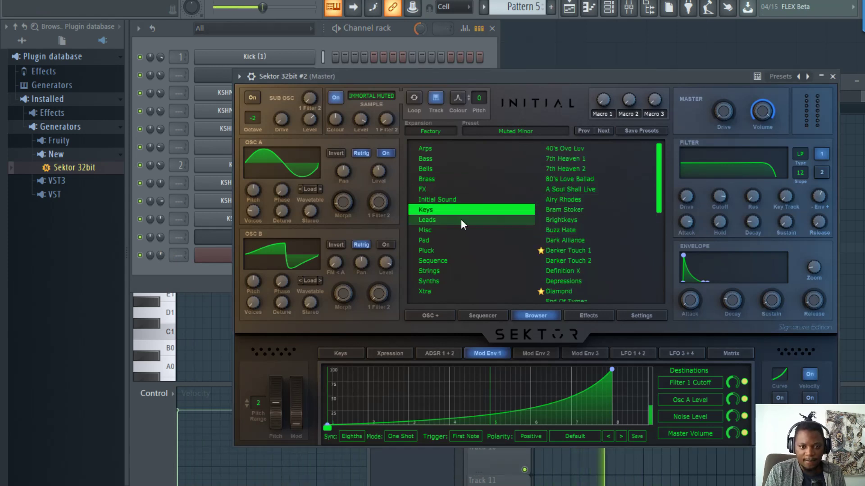
left_click(438, 220)
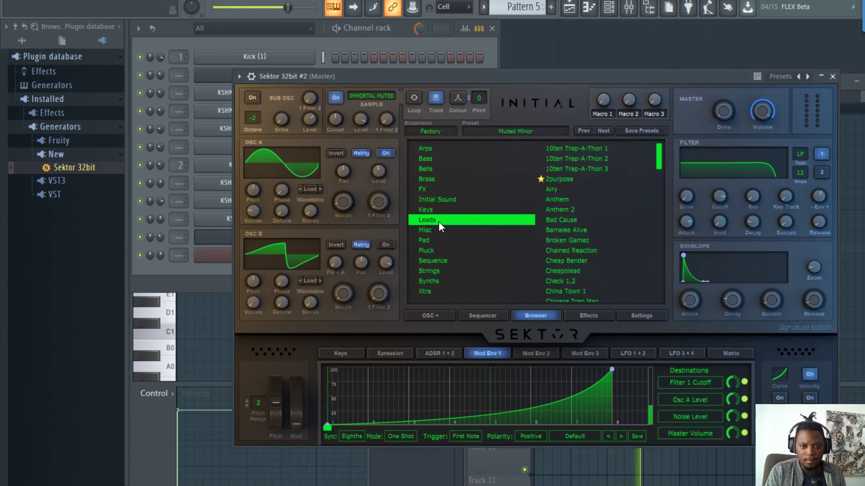
left_click(568, 220)
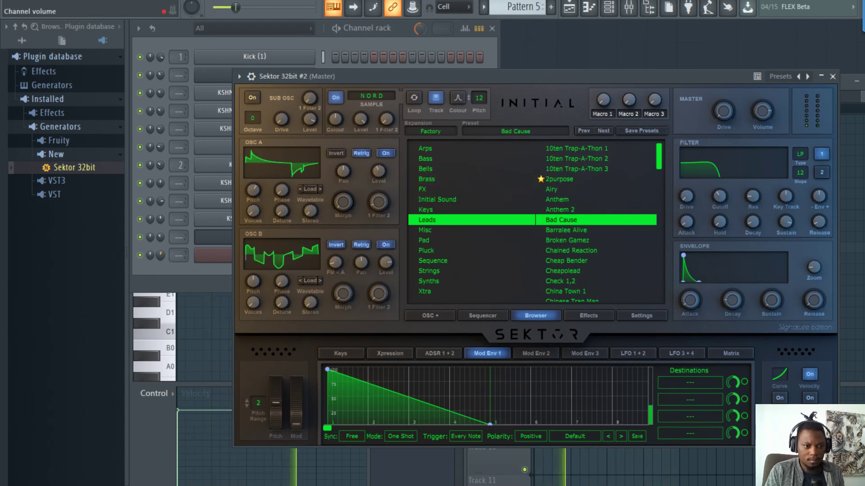
left_click(160, 239)
left_click_drag(160, 238, 161, 253)
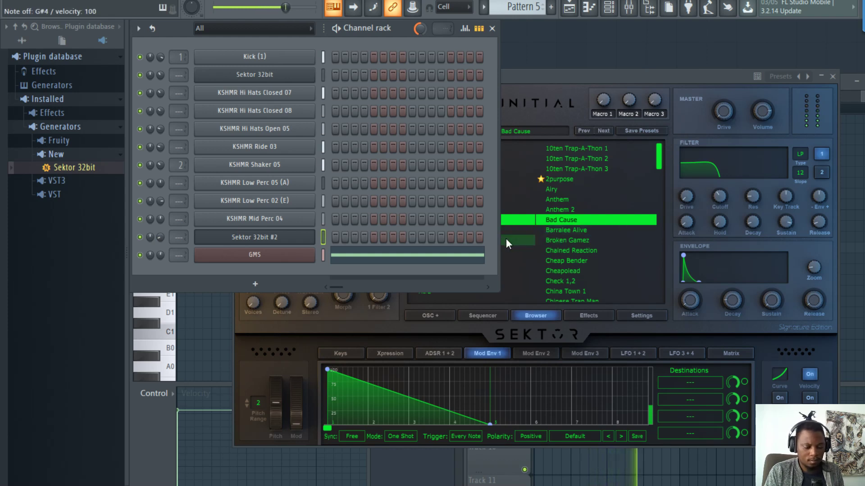
- Load the Barralee Alive lead on Sektor 32bit #2 and set the typing keyboard's base note to C4
left_click(601, 231)
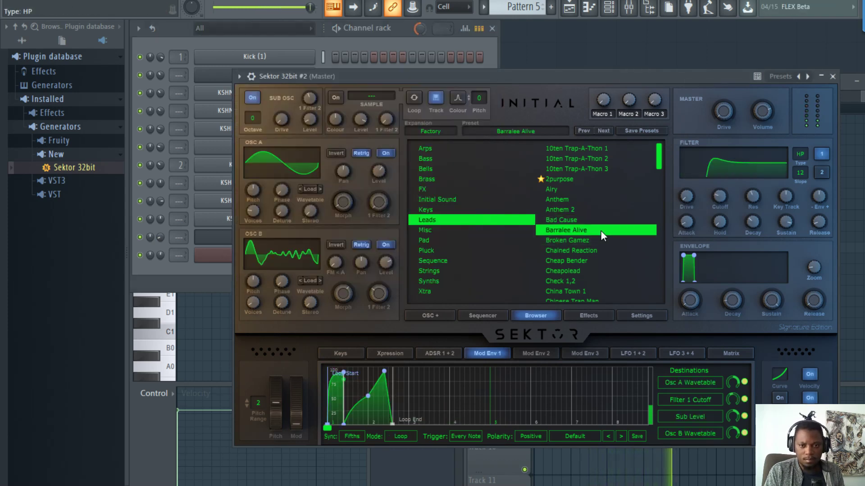
right_click(333, 7)
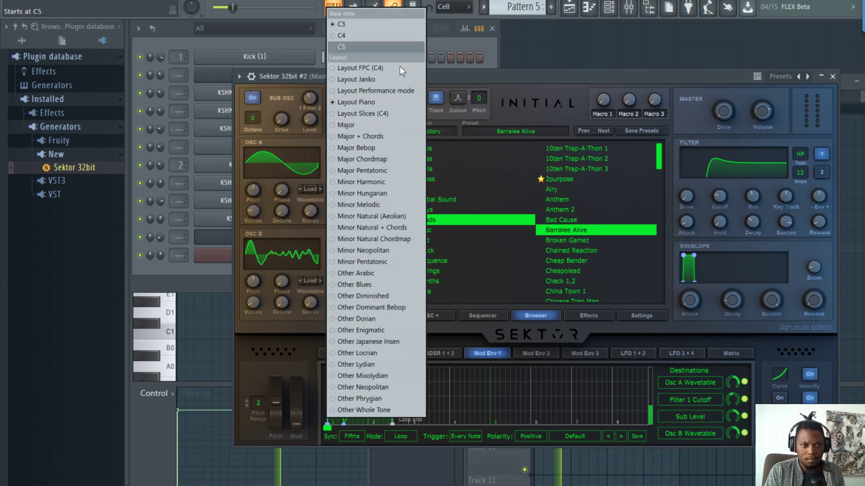
left_click(342, 32)
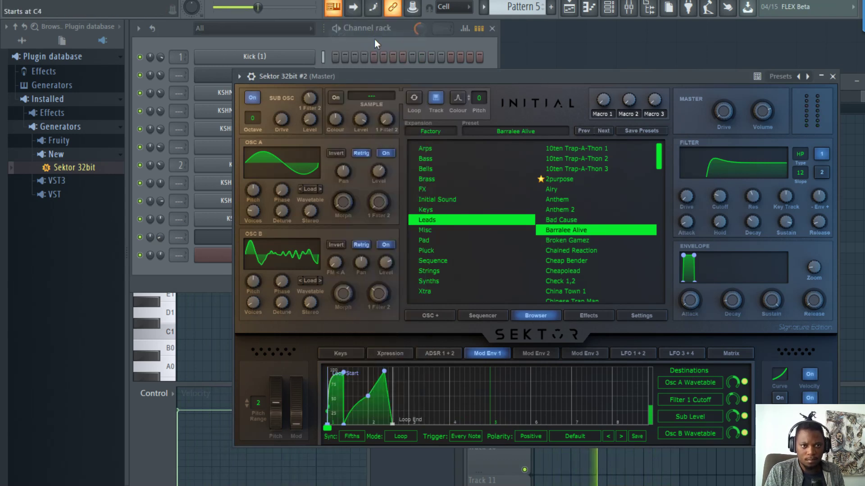
- Record a Sektor 32bit #2 lead melody into Pattern 5 over the playing arrangement
left_click(178, 44)
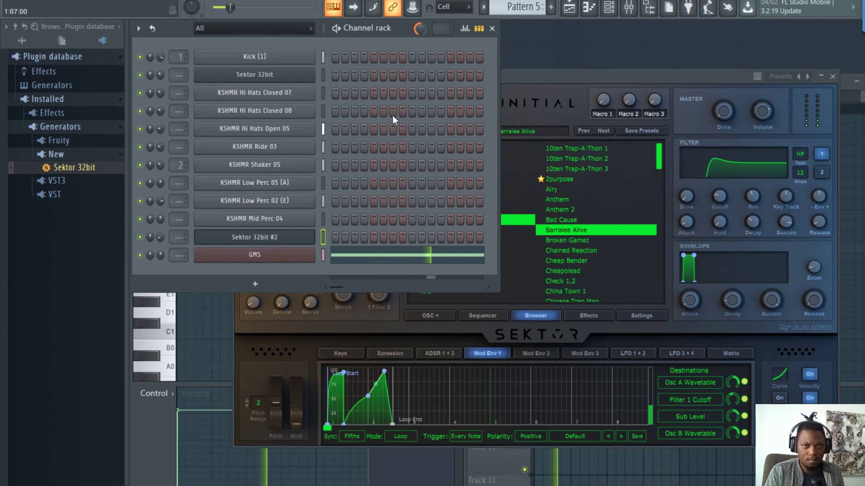
left_click(569, 7)
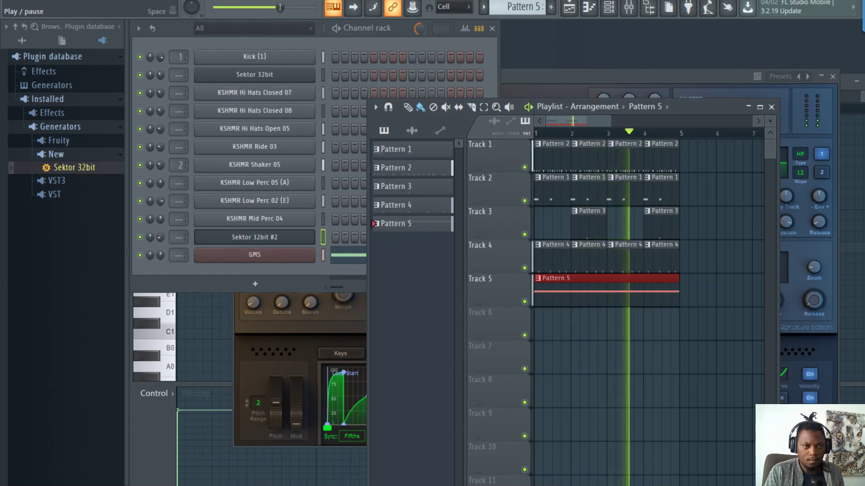
key("space")
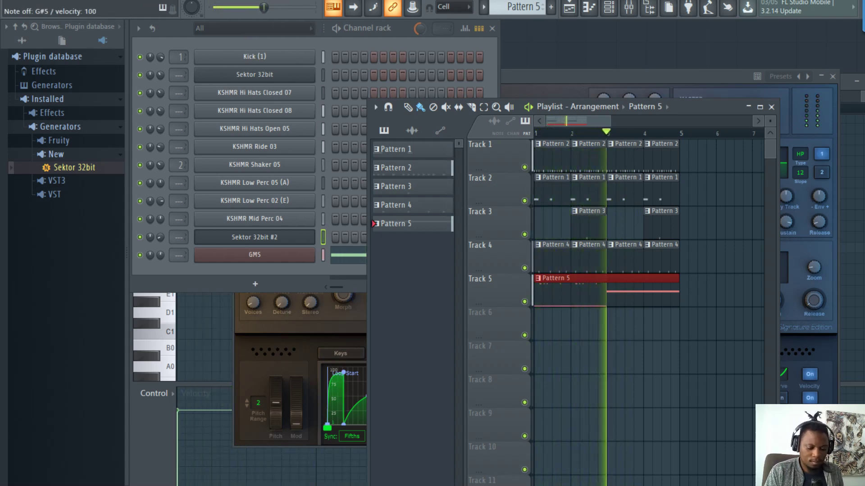
key("space")
- Move the recorded Sektor 32bit #2 notes from Pattern 5 into a new Pattern 6
left_click(323, 239)
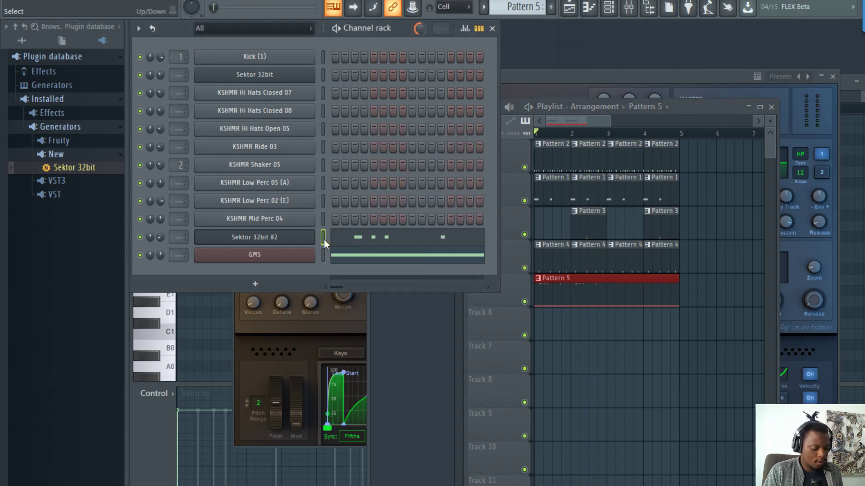
key("F4")
key("ctrl+v")
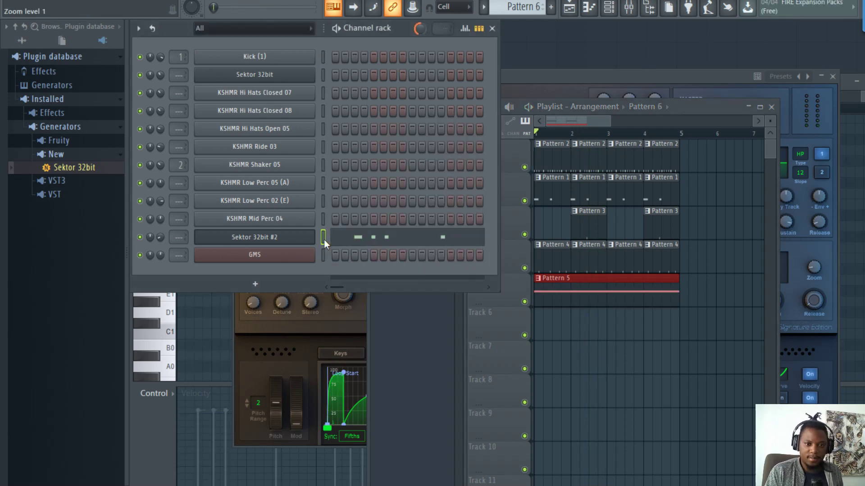
- Open the Sektor 32bit #2 notes of Pattern 6 in the piano roll and quantize them
left_click(356, 233)
key("alt+q")
key("Escape")
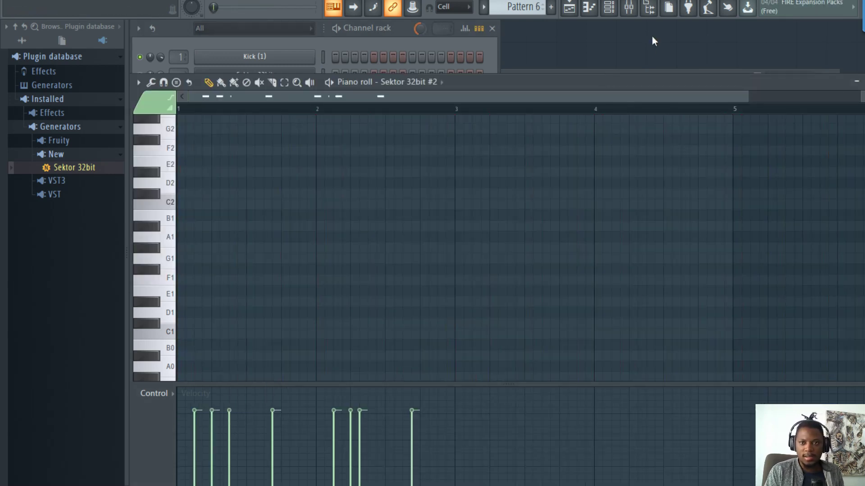
- Place Pattern 6 twice on Track 6 to cover bars 1 to 4, and play the arrangement
left_click(575, 8)
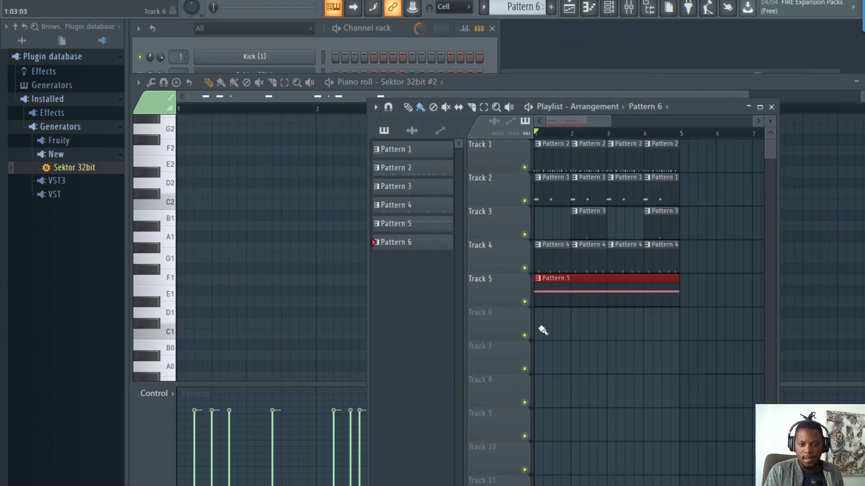
left_click_drag(542, 330, 652, 329)
key("space")
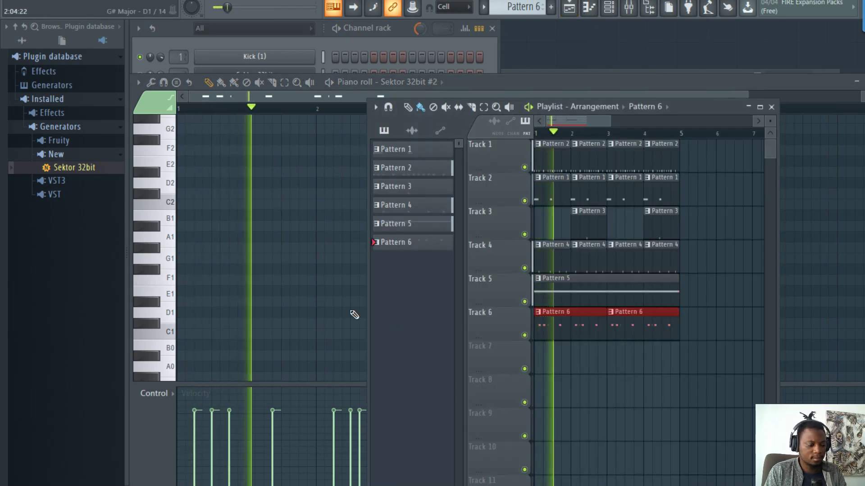
- Delete the bar 1 notes of the Sektor 32bit #2 lead in Pattern 6
key("F5")
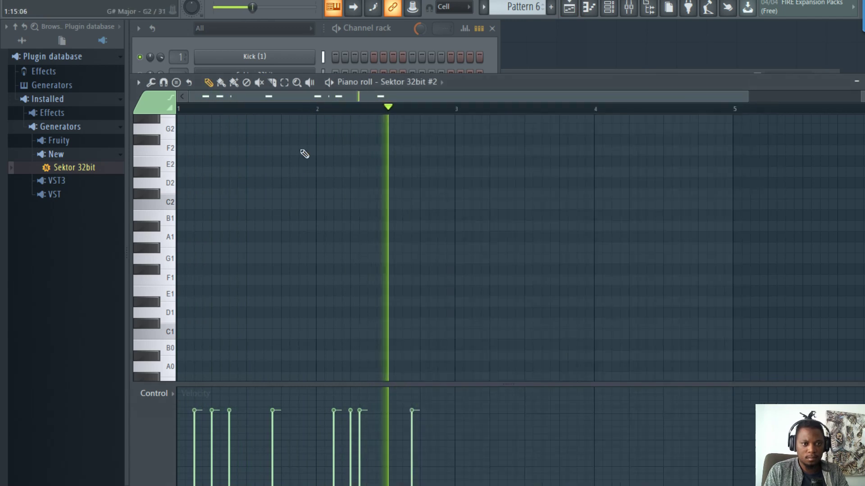
scroll(304, 171, "down", 2)
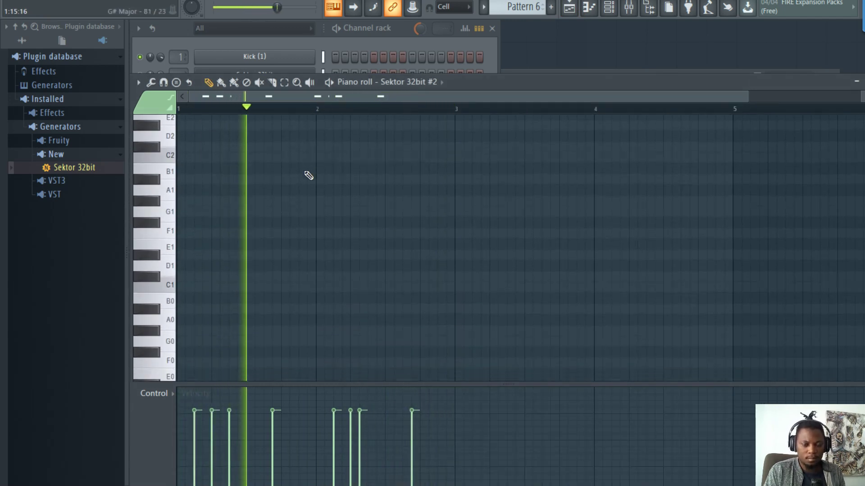
scroll(309, 176, "up", 20)
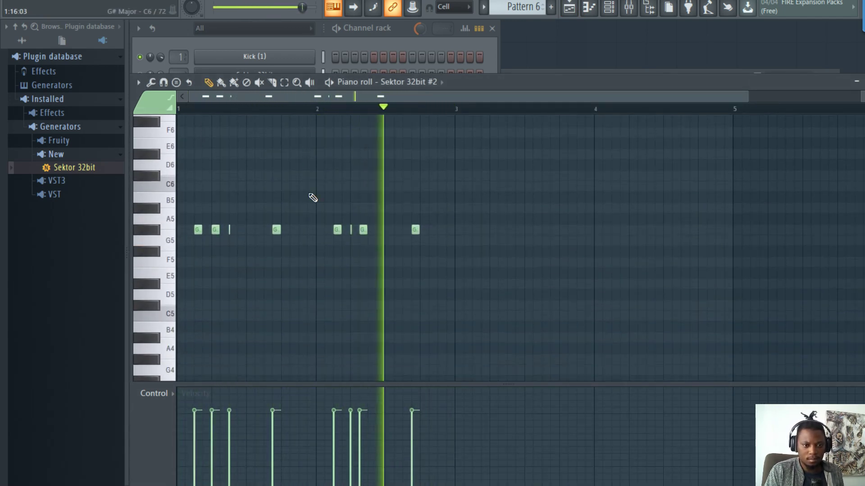
key("space")
left_click_drag(299, 261, 185, 178)
key("Delete")
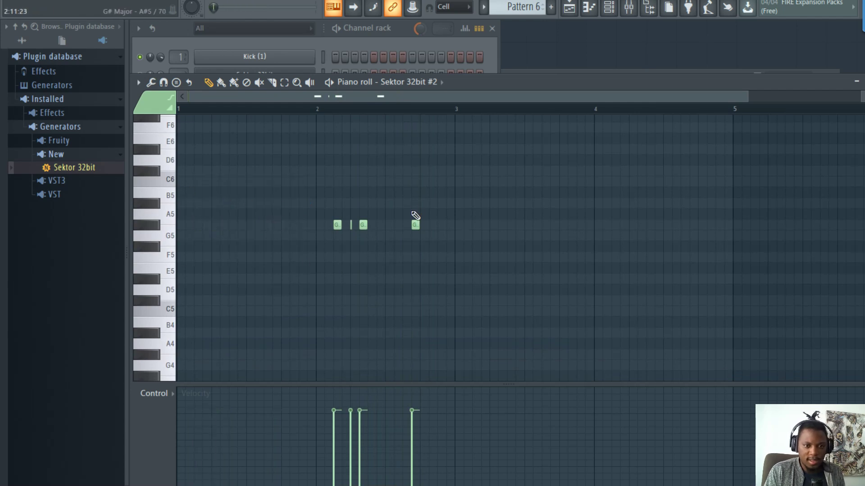
- Copy the Sektor 32bit #2 notes of bar 2 into bar 1 at the same beat positions, and play the result
left_click_drag(434, 254, 285, 188)
left_click_drag(334, 224, 198, 227)
key("space")
- Open the Sektor 32bit #2 synth and adjust its master volume and drive while checking the sound
left_click(390, 42)
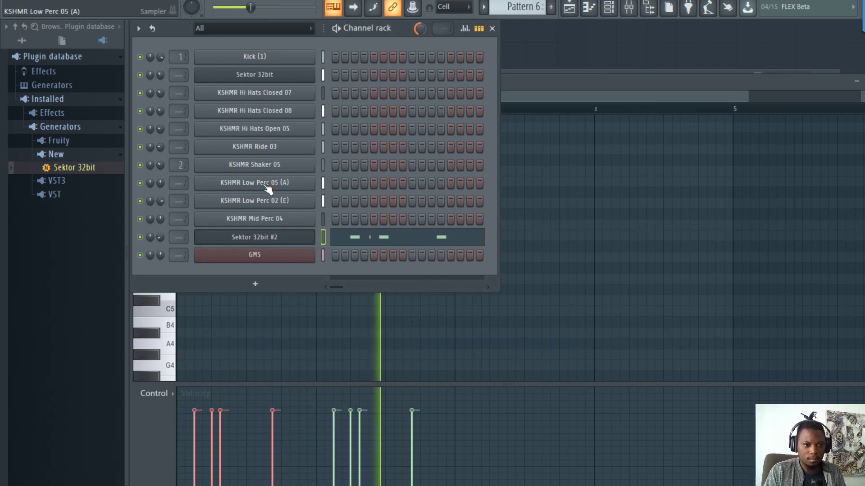
left_click(255, 237)
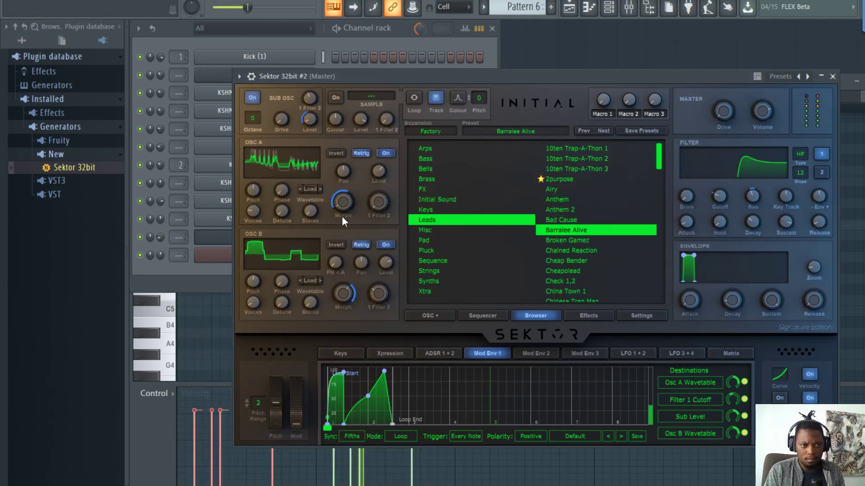
mouse_move(764, 112)
left_mouse_down()
mouse_move(763, 125)
mouse_move(761, 116)
left_mouse_up()
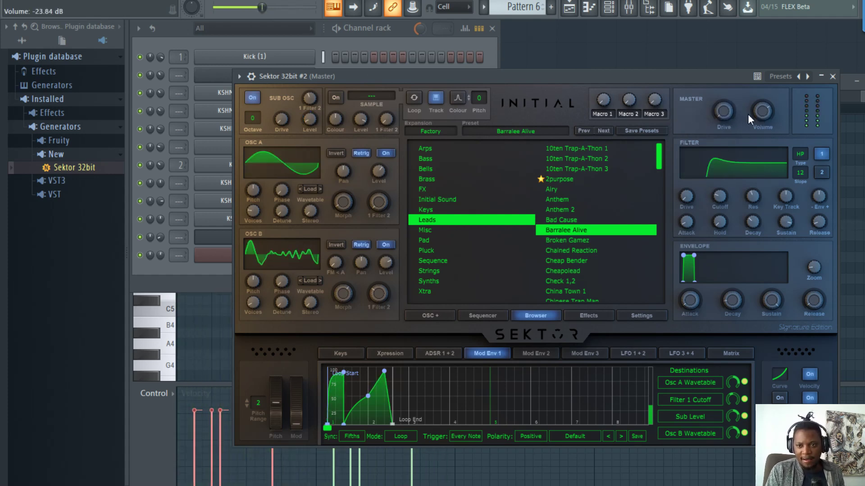
mouse_move(727, 113)
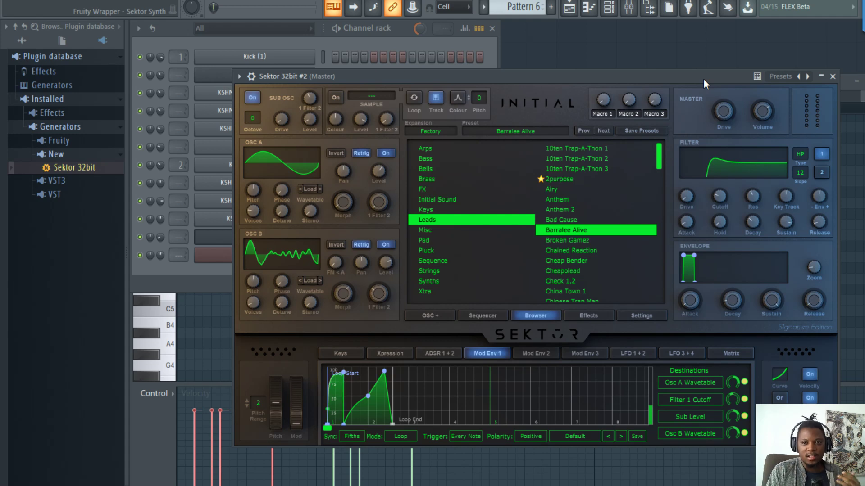
left_click_drag(704, 79, 703, 68)
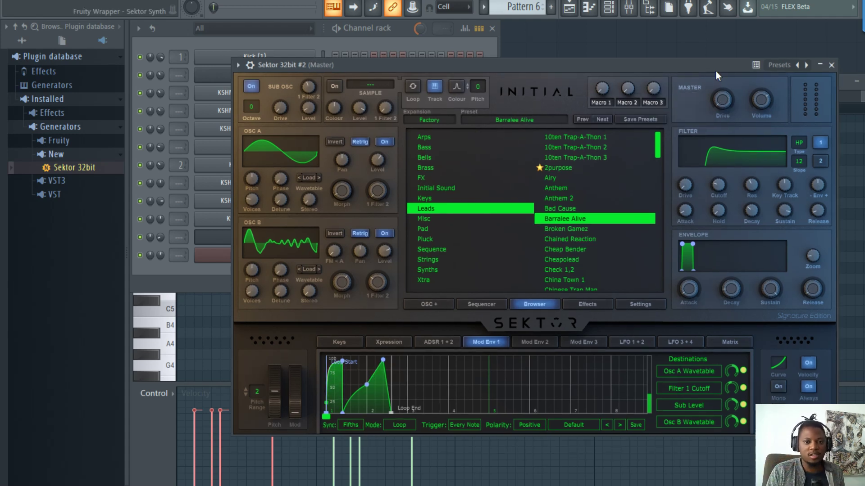
mouse_move(723, 100)
left_mouse_down()
mouse_move(722, 60)
mouse_move(723, 101)
mouse_move(720, 90)
left_mouse_up()
left_click_drag(775, 107, 768, 130)
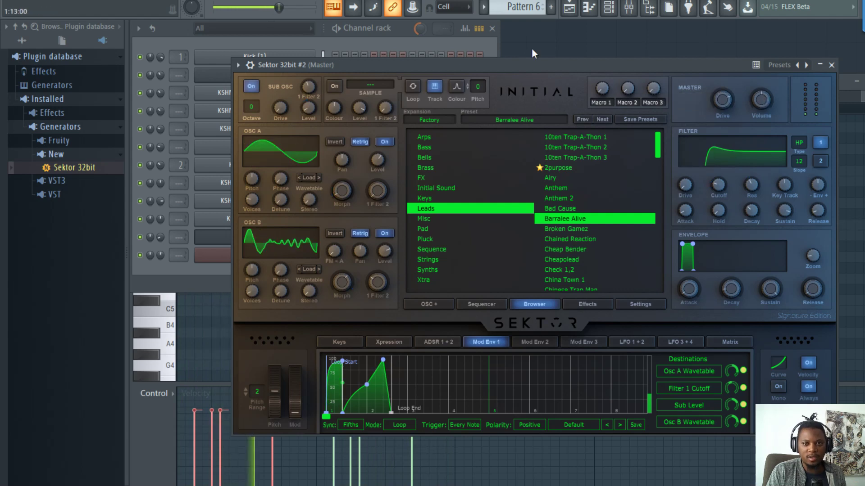
- Deselect the Pattern 6 clips, play the arrangement and set the Sektor 32bit #2 channel volume to about 23%
left_click(569, 6)
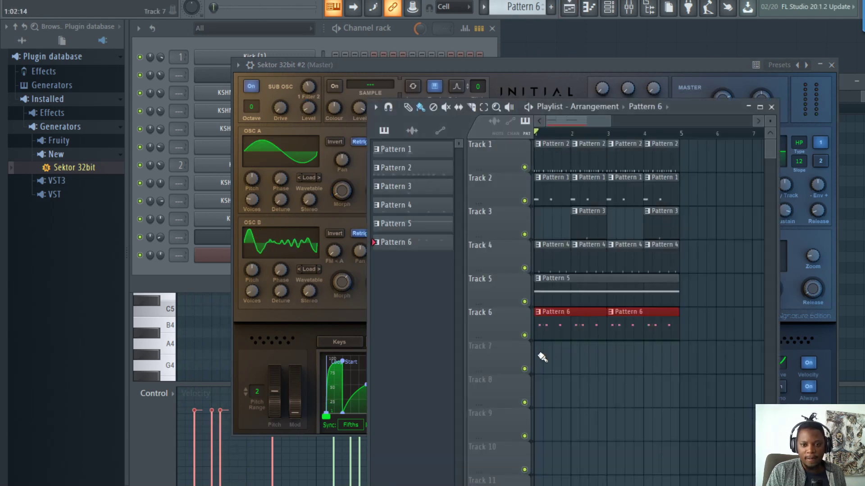
right_click(595, 360)
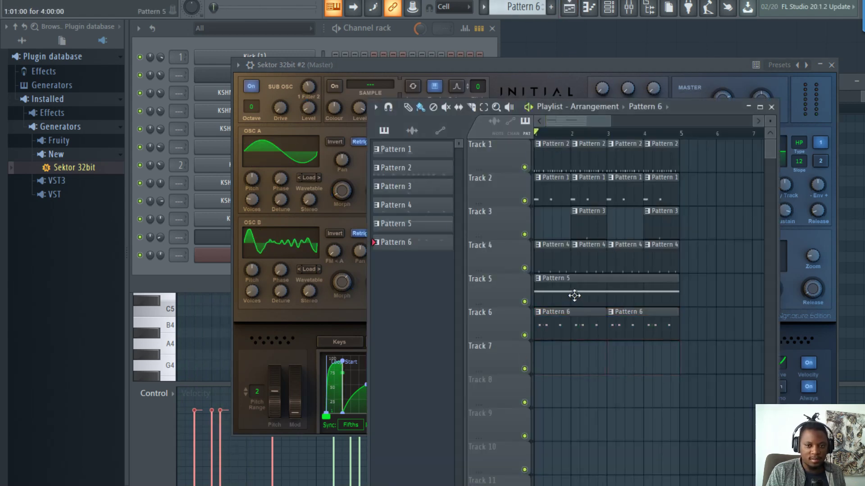
key("space")
left_click(169, 35)
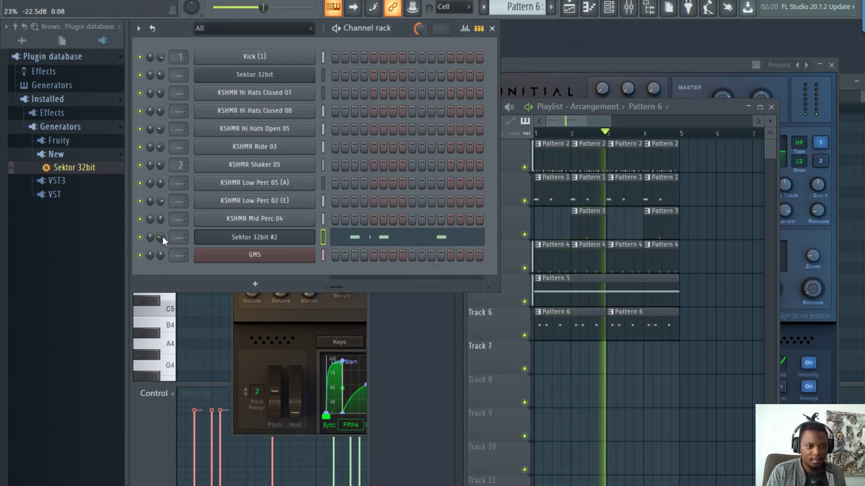
- Add Sektor 32bit in a new channel and try its Bass presets 808 3 and Black Heartz
right_click(108, 173)
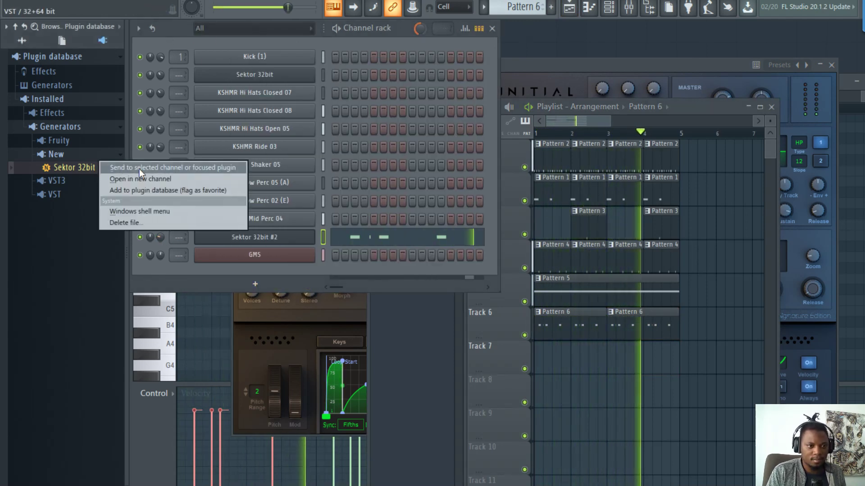
left_click(135, 180)
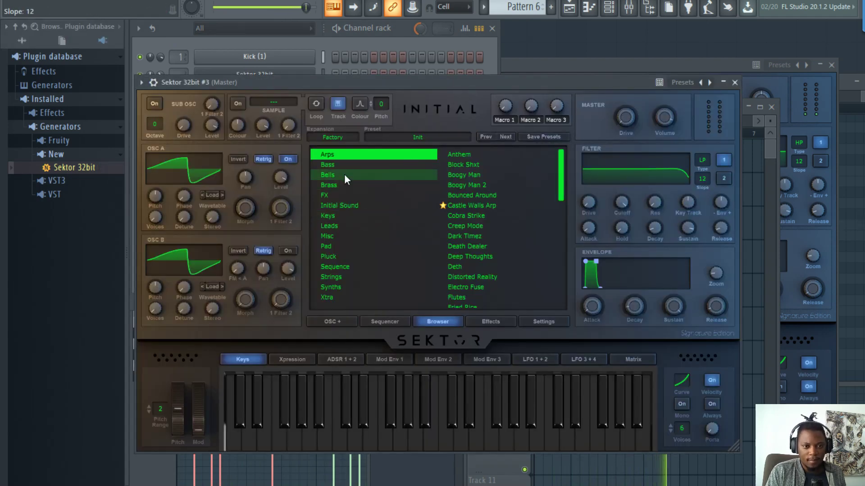
left_click(340, 185)
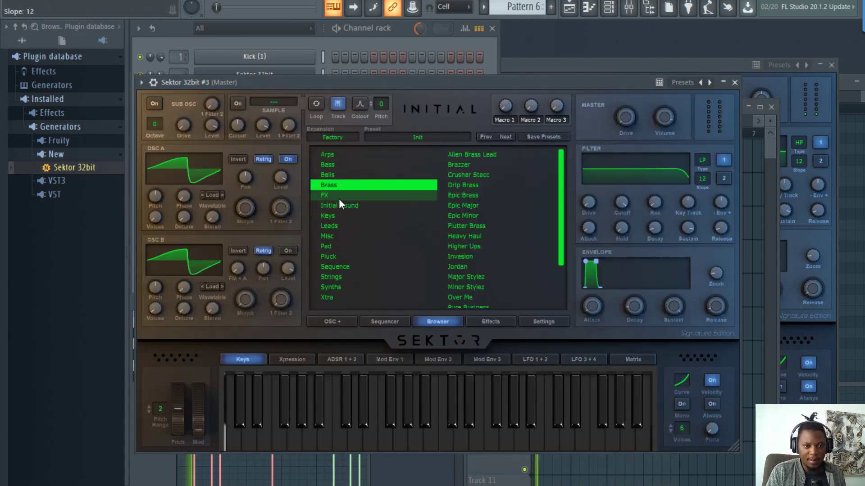
left_click(336, 168)
left_click(481, 176)
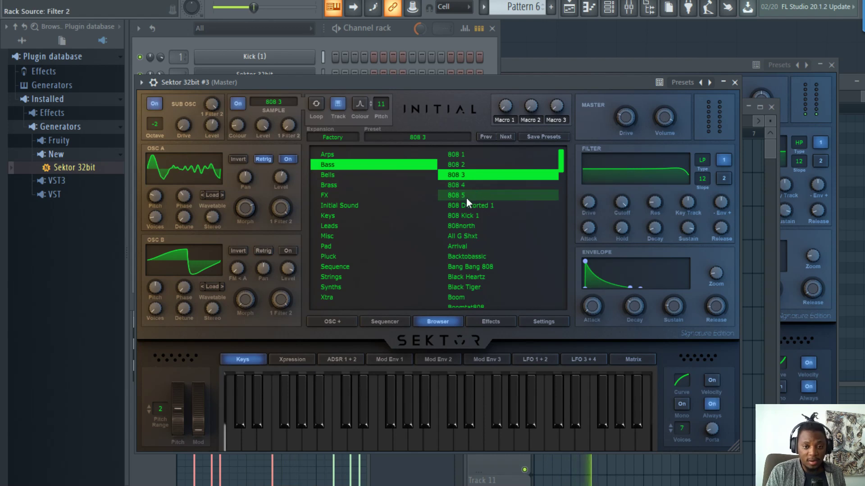
scroll(473, 207, "down", 3)
left_click(482, 173)
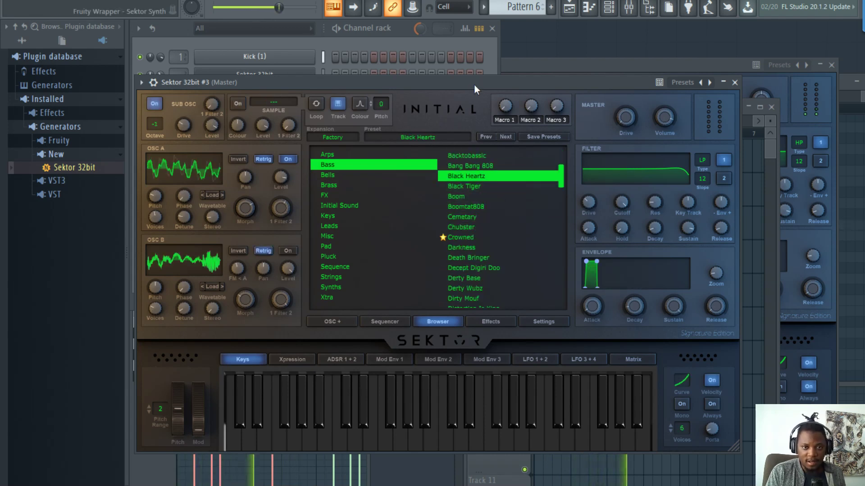
- Audition the Bass presets Eh Yeah and Evil Eddie in Sektor 32bit #3
left_click(398, 37)
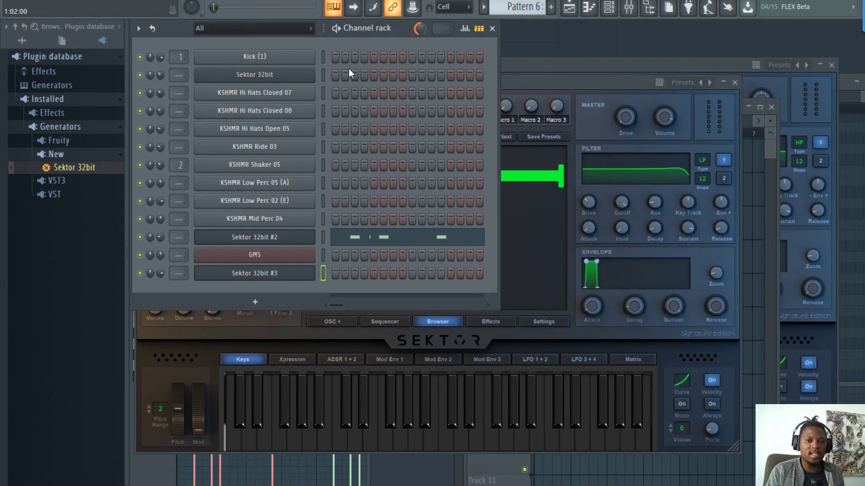
left_click(541, 84)
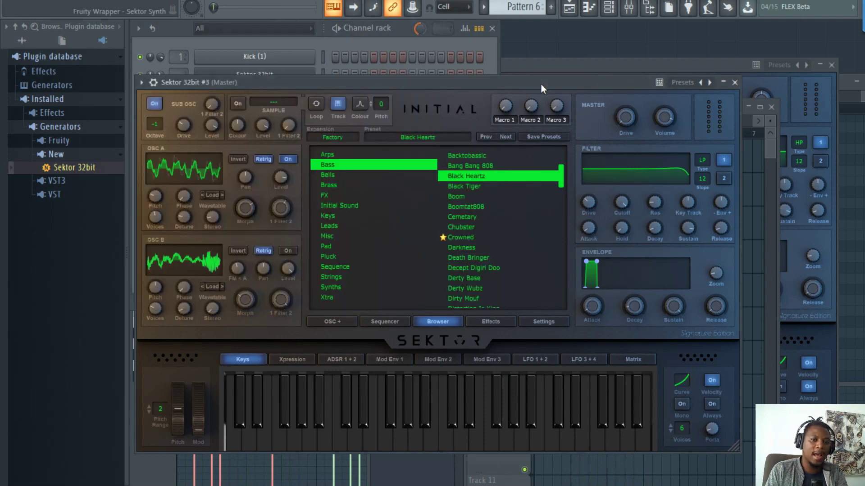
left_click_drag(523, 84, 520, 71)
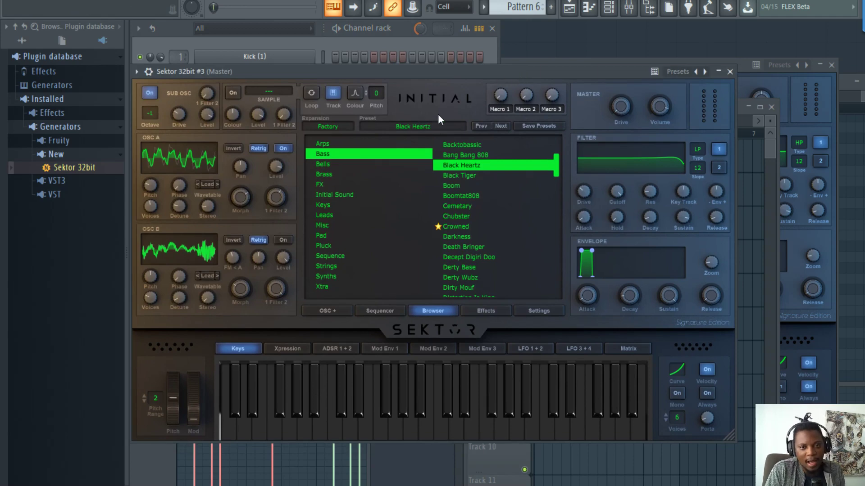
left_click_drag(458, 80, 573, 34)
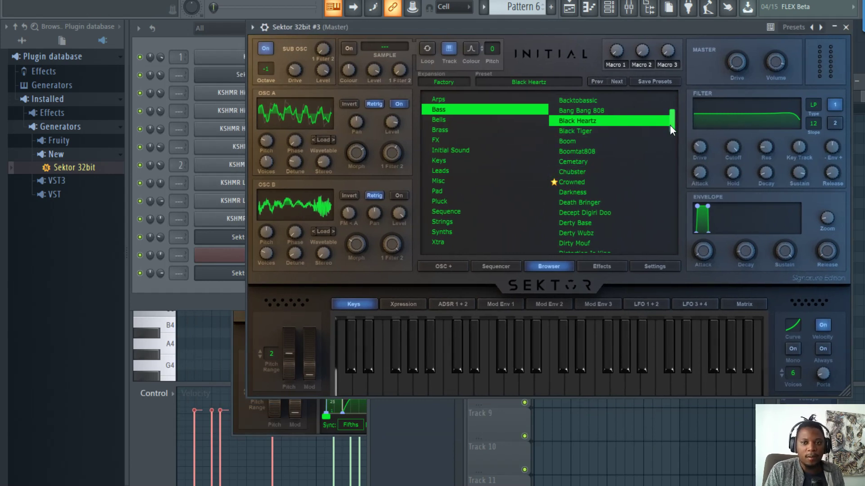
left_click_drag(669, 125, 671, 148)
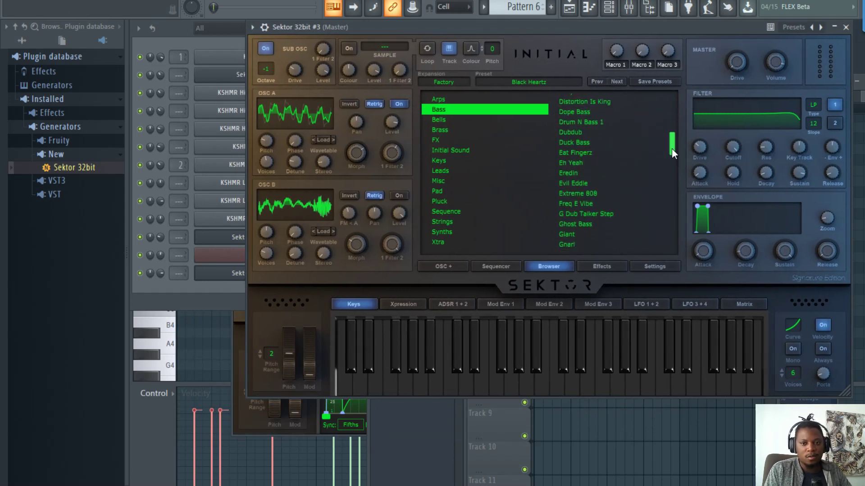
left_click(585, 162)
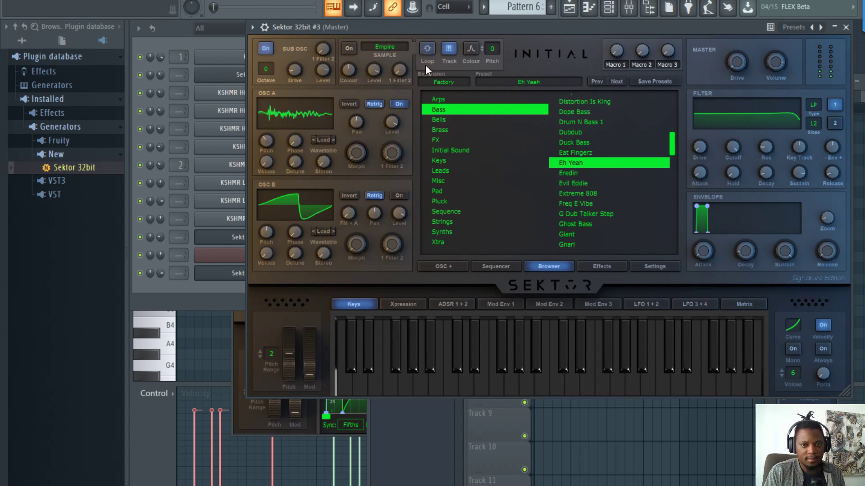
left_click(575, 182)
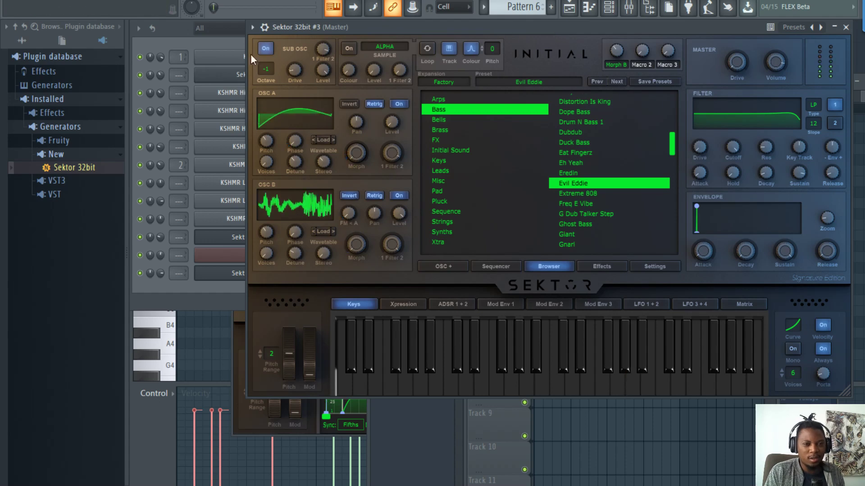
- Set the Sektor 32bit #3 channel volume to 55% and try the Bass preset G Dub Talker Step
left_click_drag(160, 273, 160, 291)
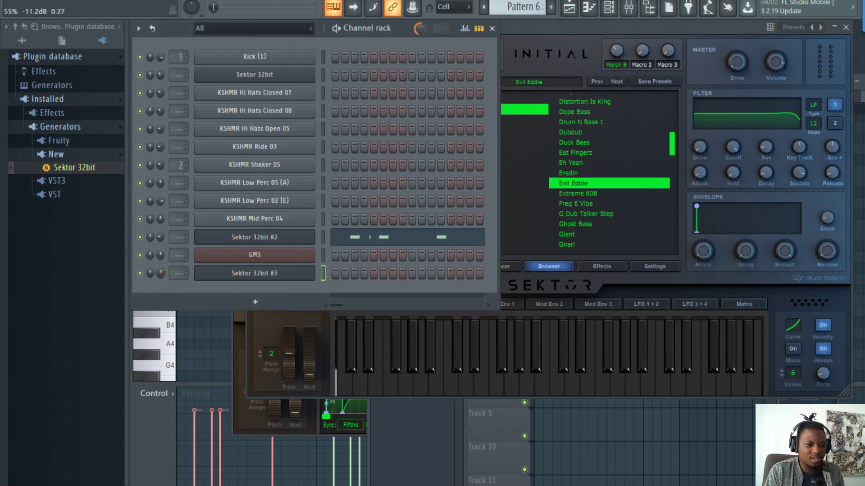
left_click(628, 34)
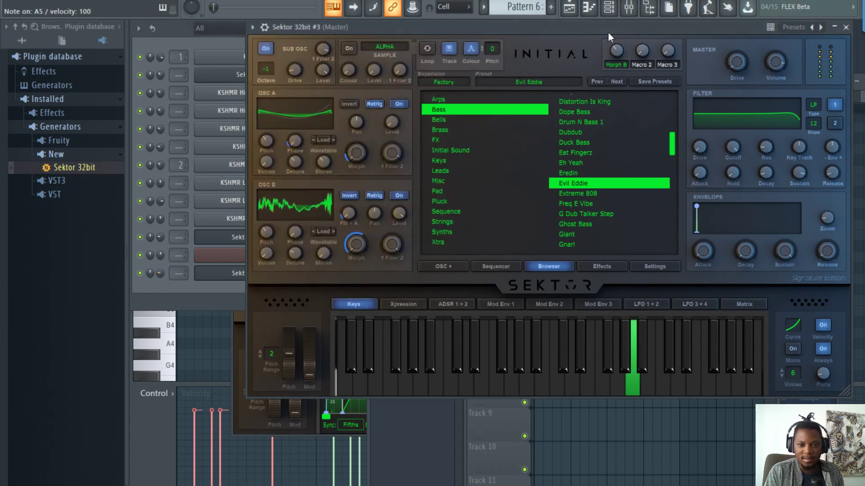
left_click(598, 214)
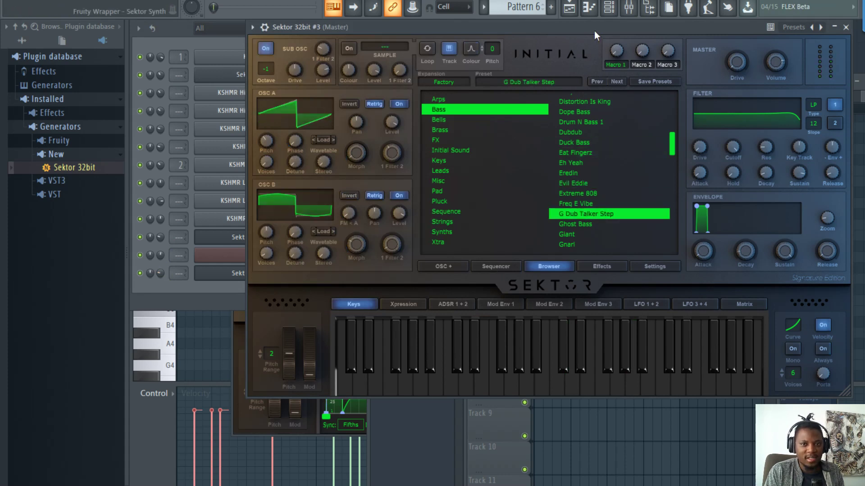
mouse_move(593, 31)
left_mouse_down()
mouse_move(589, 38)
mouse_move(604, 27)
left_mouse_up()
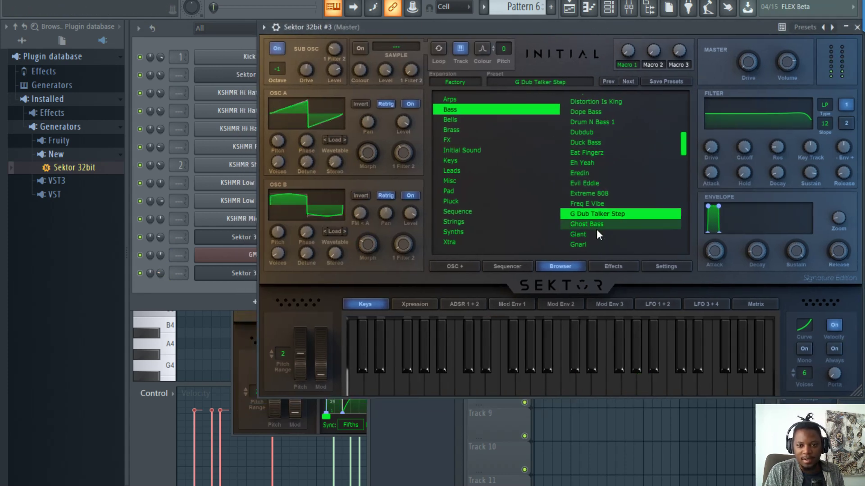
- Try the Power up bass in Sektor 32bit #3, load Purp Bass 1 instead and set the channel volume to about 63%
scroll(596, 229, "down", 10)
left_click(599, 177)
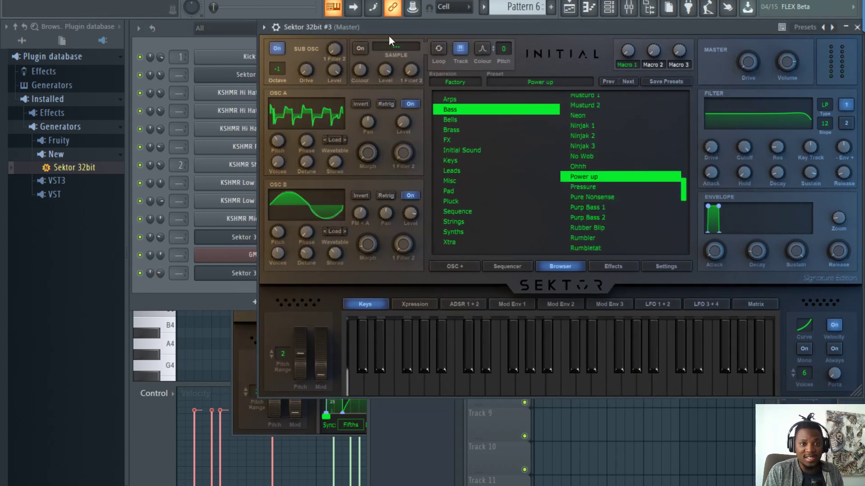
right_click(340, 12)
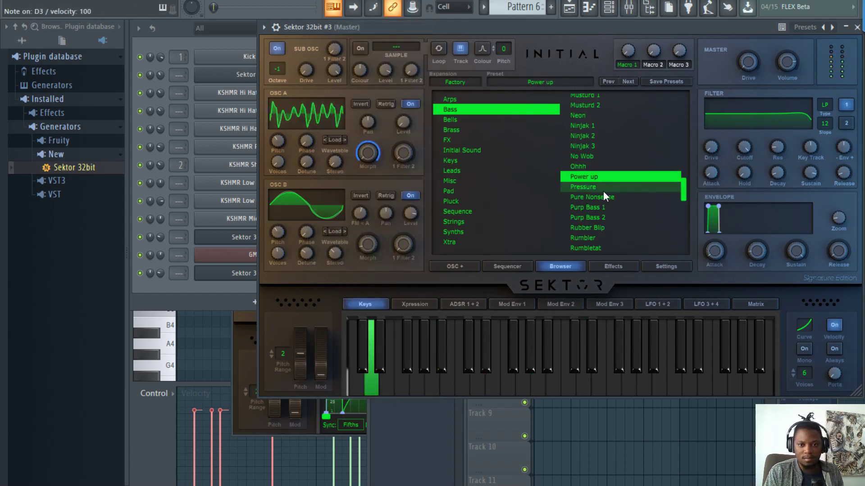
left_click(593, 209)
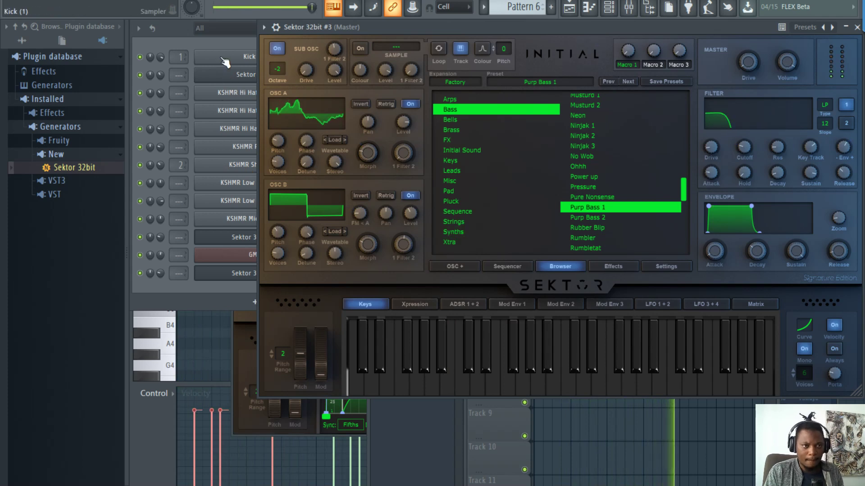
left_click(220, 42)
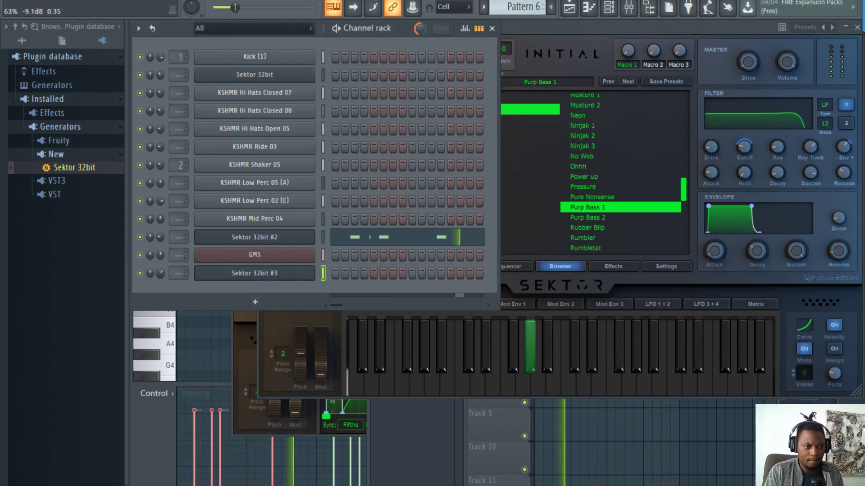
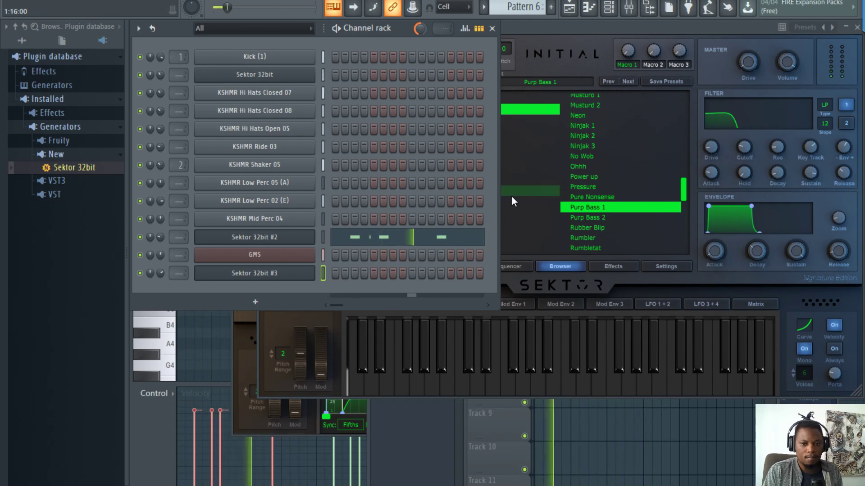
- Add a Fruity DX10 synth as a new channel
left_click(256, 304)
left_click(377, 94)
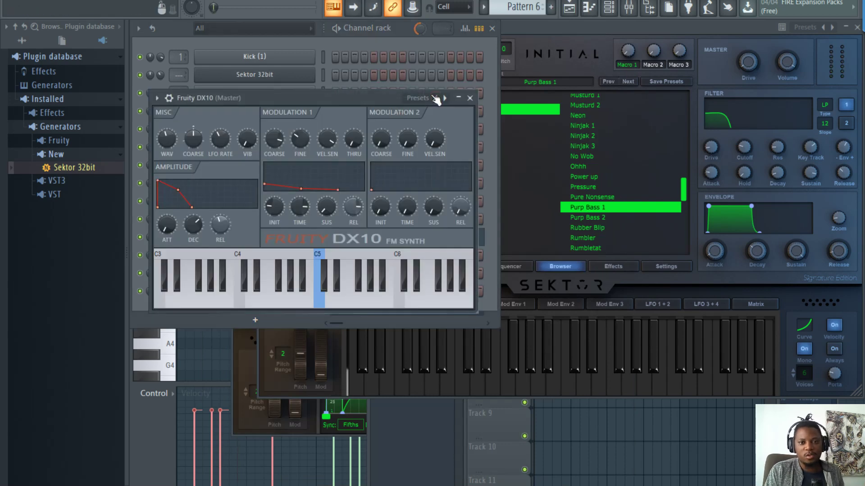
- Load the Log Drum preset in Fruity DX10 and open that channel's piano roll in Pattern 6
left_click(435, 98)
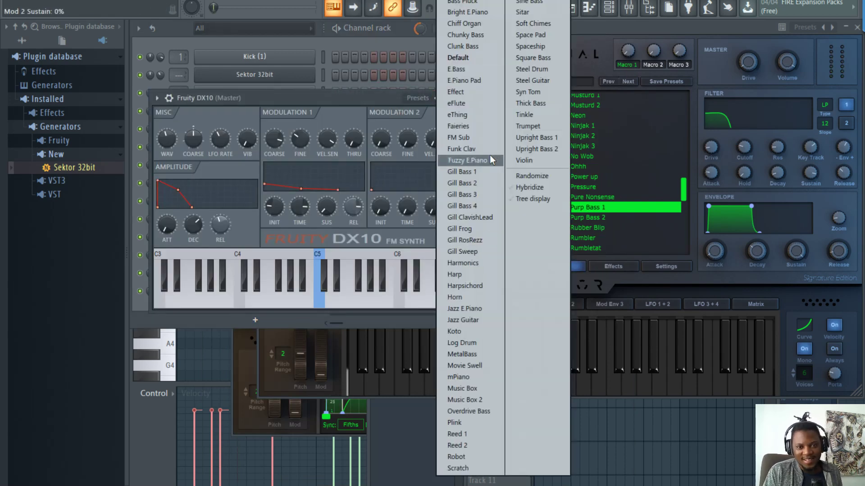
left_click(482, 342)
left_click_drag(367, 100, 569, 176)
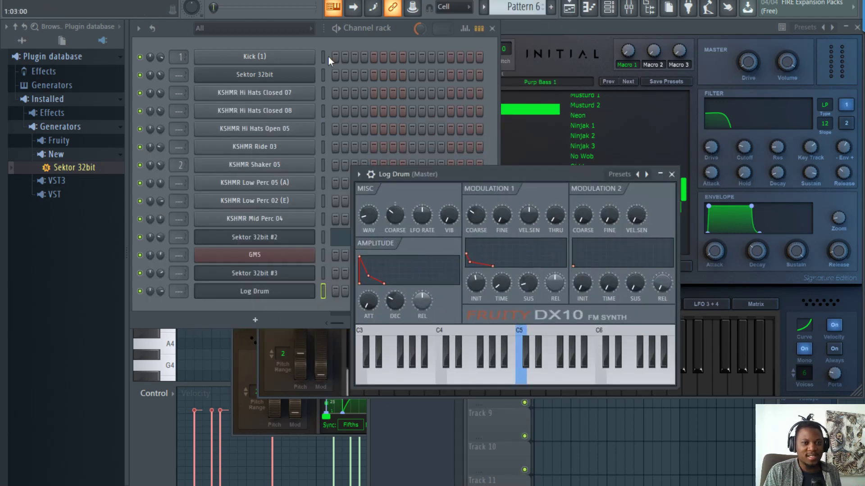
left_click(392, 44)
right_click(310, 291)
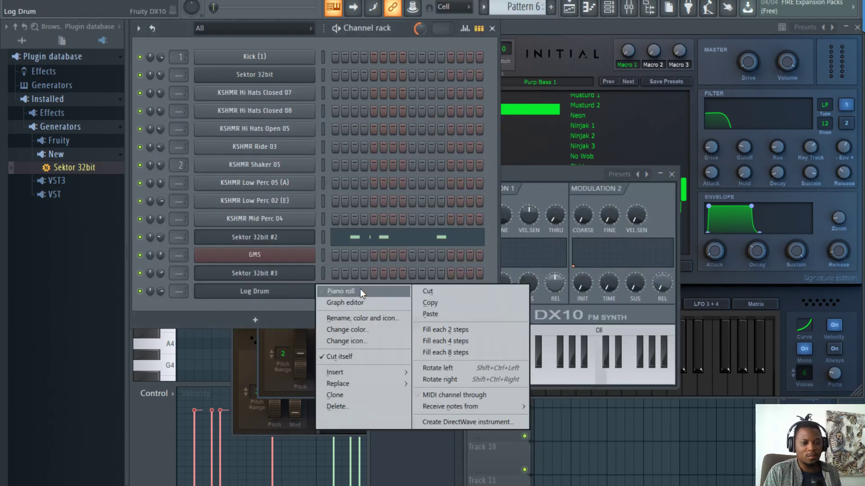
left_click(361, 288)
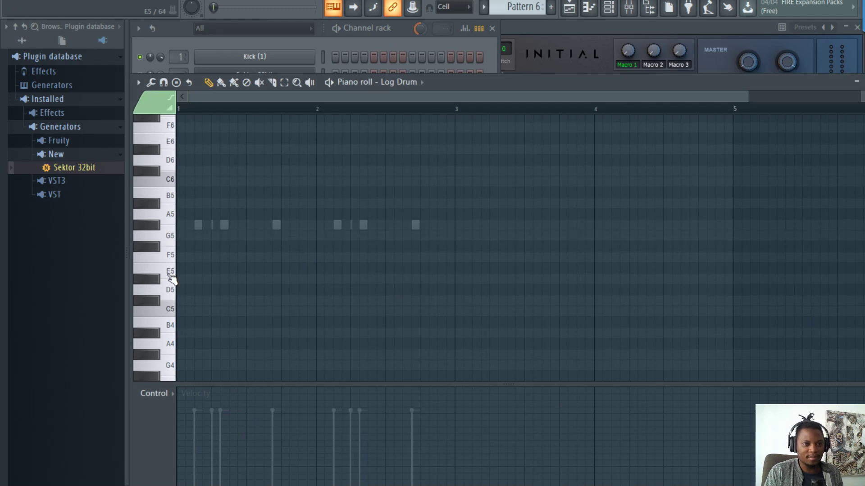
- Audition the Log Drum sound on G3 and F4 while the pattern plays
scroll(171, 279, "down", 5)
key("space")
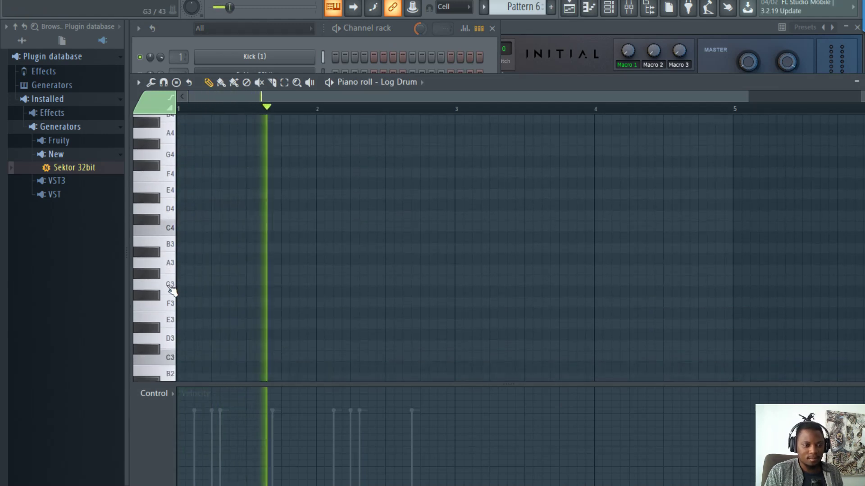
left_click(172, 290)
scroll(171, 270, "down", 1)
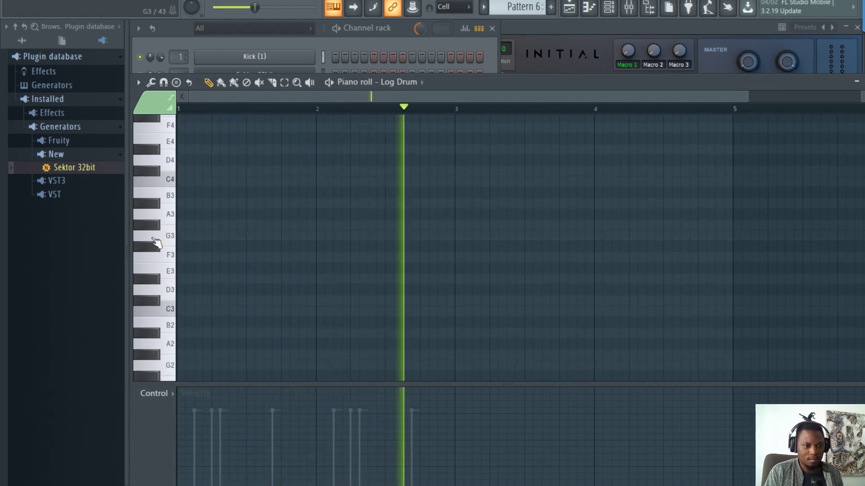
left_click(172, 237)
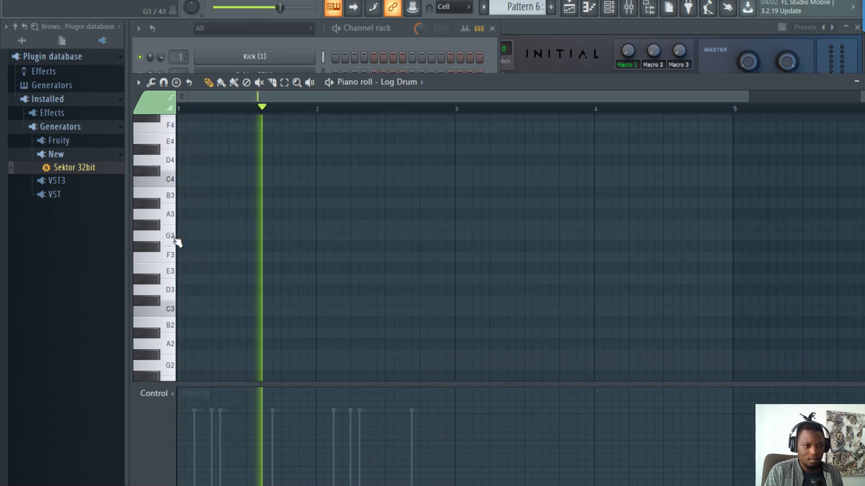
left_click(171, 235)
left_click(173, 125)
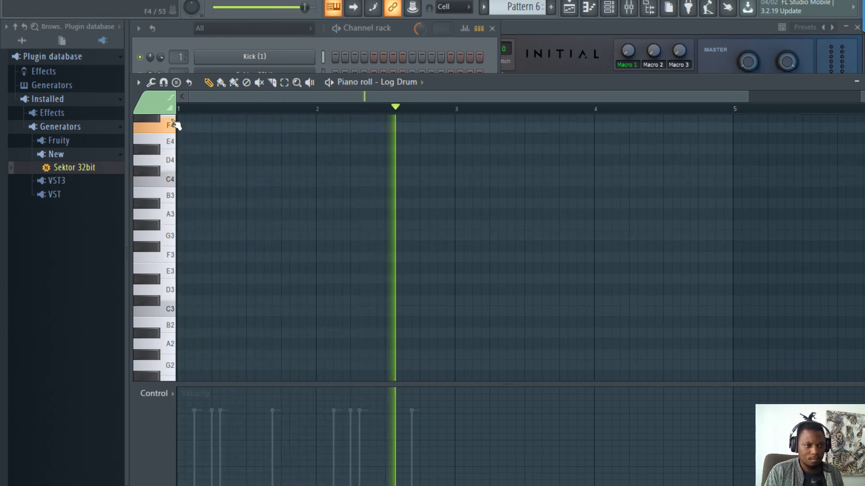
key("space")
scroll(177, 248, "up", 1)
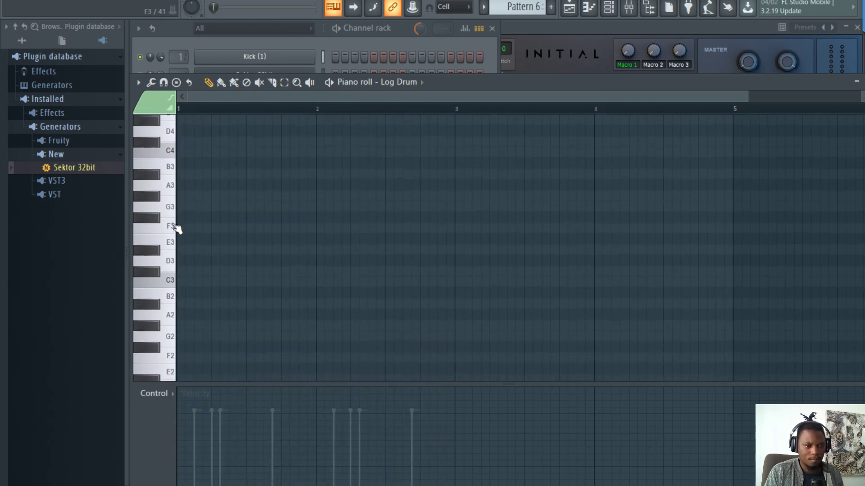
- Place an F3 note at step 4 of bar 1 for the Log Drum and shorten it to one step
scroll(177, 257, "down", 2)
left_click(205, 225)
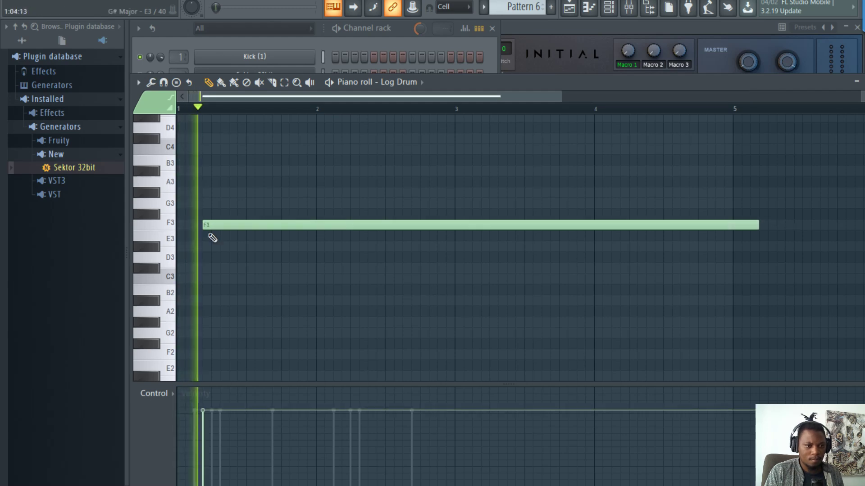
left_click_drag(755, 226, 221, 225)
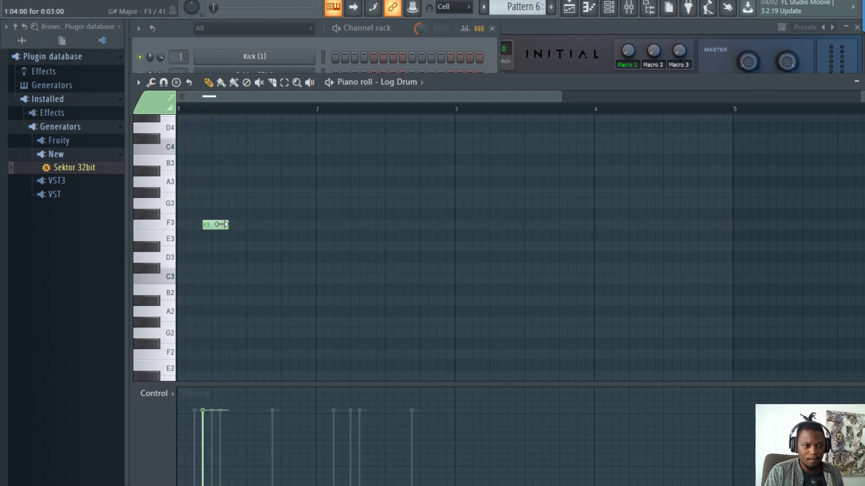
key("space")
key("space")
scroll(207, 98, "up", 3)
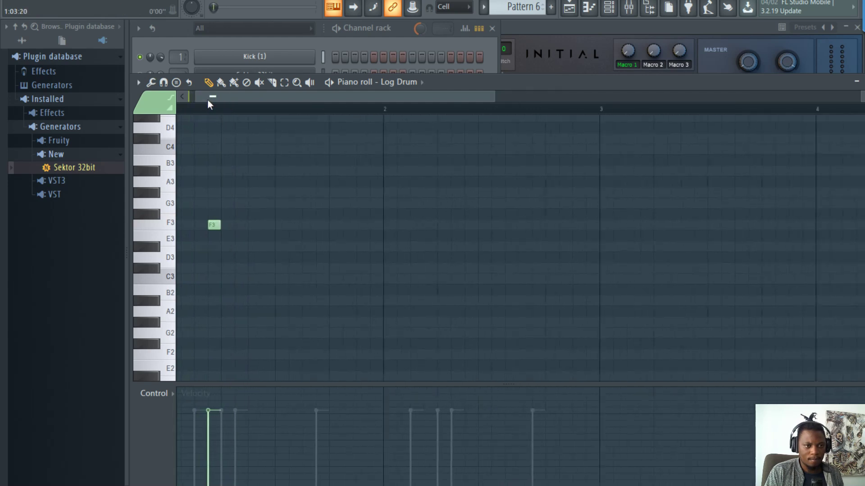
key("space")
- Add one-step G3 notes at steps 5 and 8 of bar 1, and try A#3 and C4 at steps 11 and 12
left_click(249, 204)
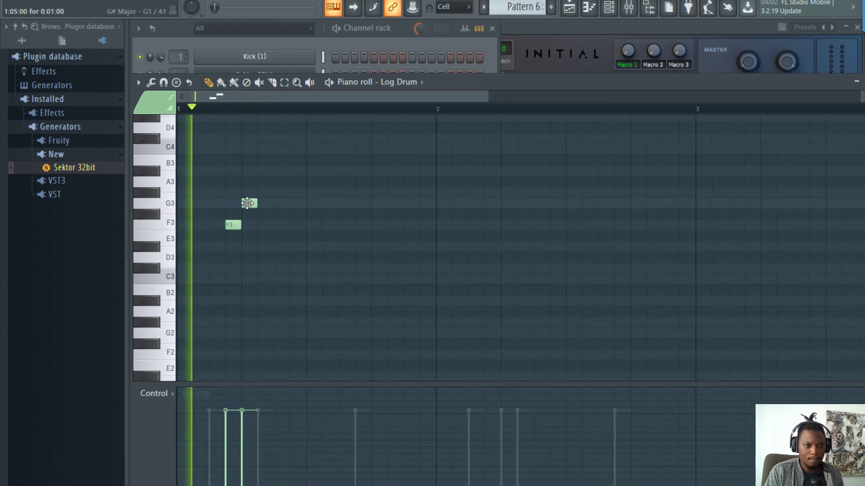
left_click(298, 203)
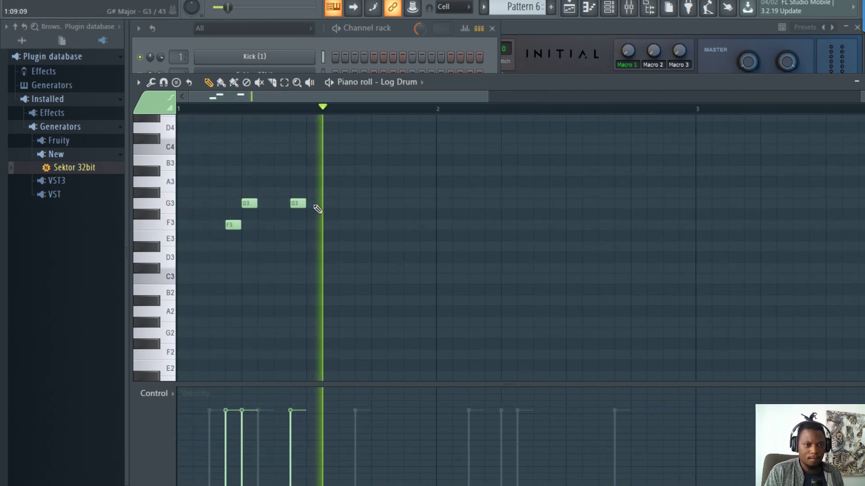
left_click(347, 171)
left_click(363, 150)
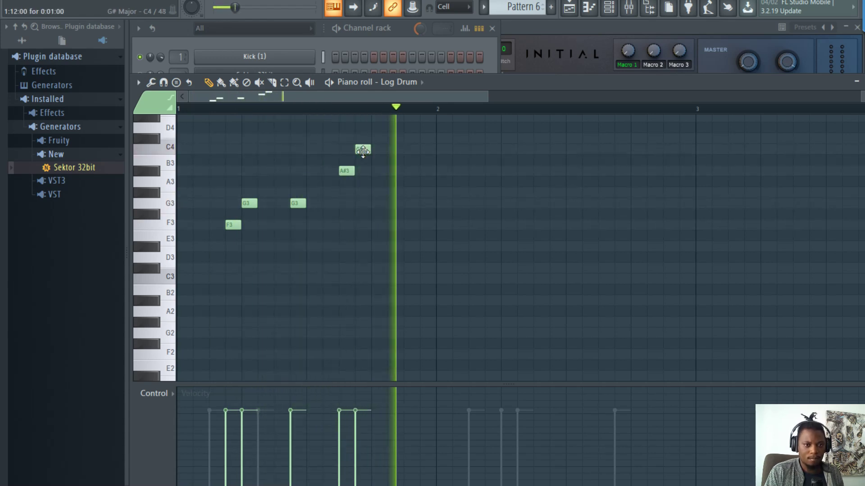
right_click(364, 170)
right_click(348, 171)
- Add G#3 notes at steps 11 and 15 of bar 1 and raise the two G3 notes to G#3
left_click(347, 193)
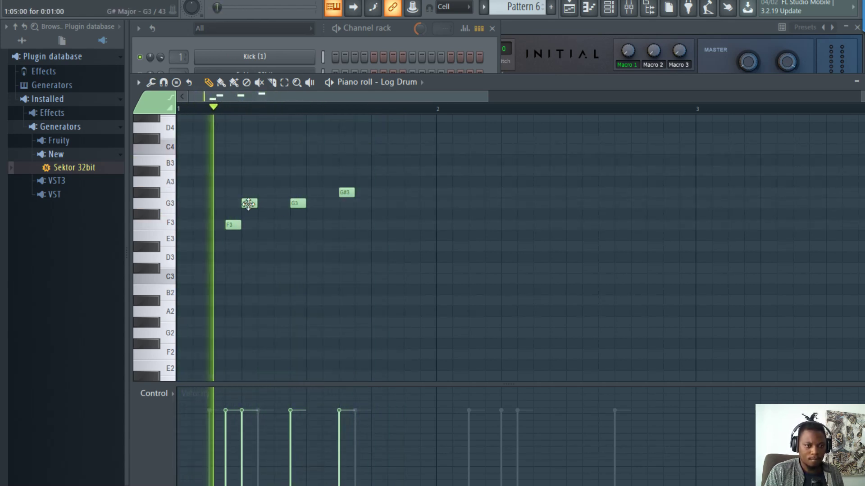
left_click_drag(247, 204, 296, 193)
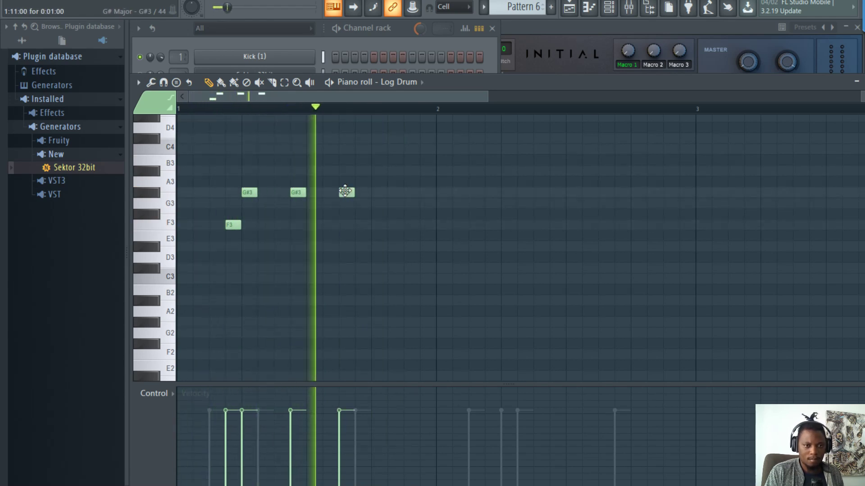
left_click(406, 172)
left_click_drag(406, 174, 412, 191)
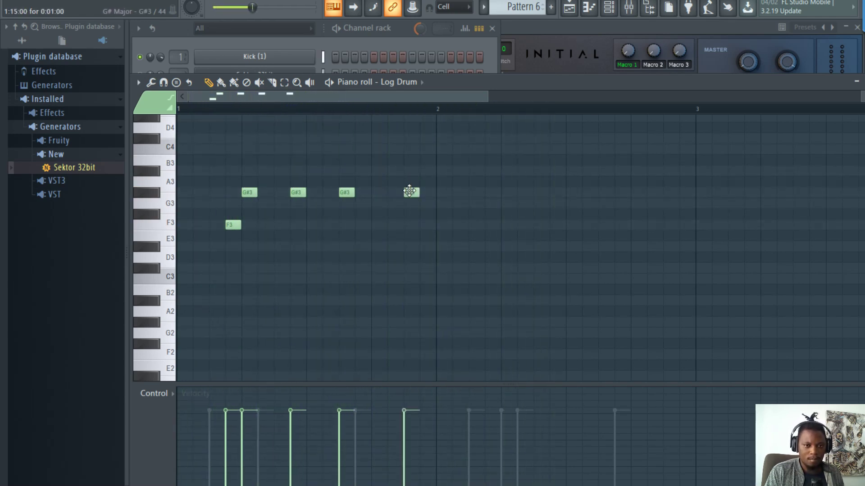
scroll(374, 203, "up", 3)
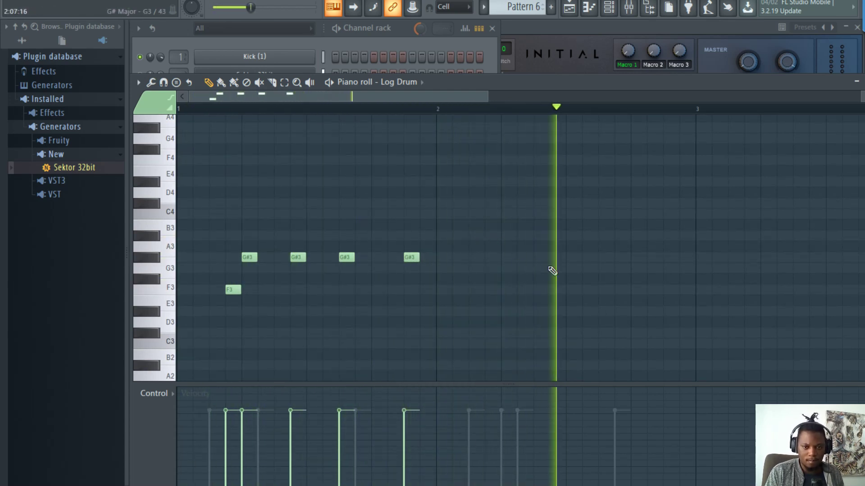
left_click(671, 213)
right_click(672, 214)
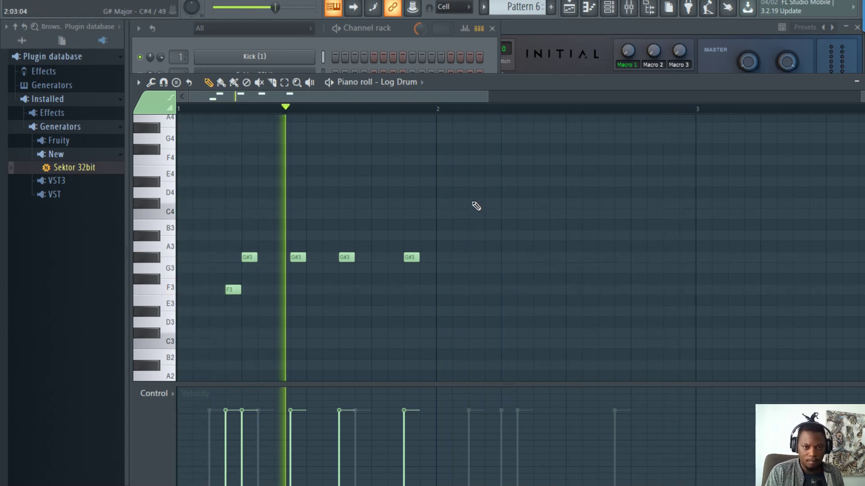
- Place a C#3 note at step 15 of bar 2 and move bar 1's third G#3 note to step 12
scroll(469, 180, "down", 1)
scroll(470, 188, "down", 3)
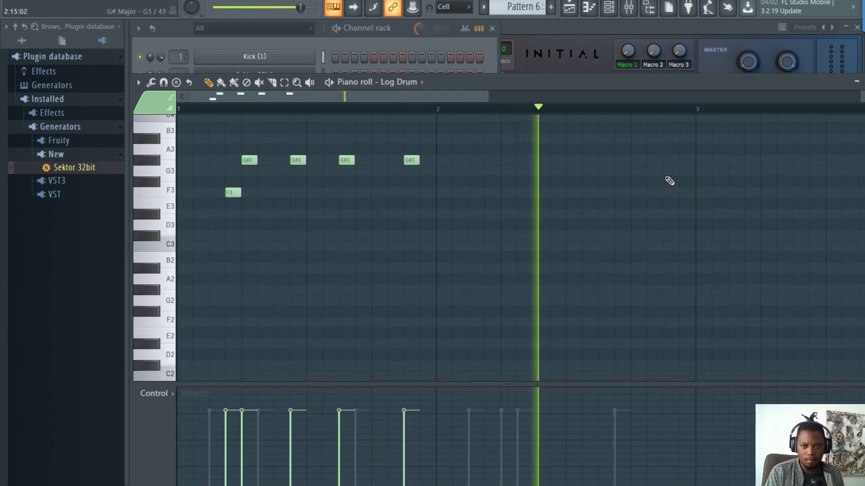
left_click(670, 215)
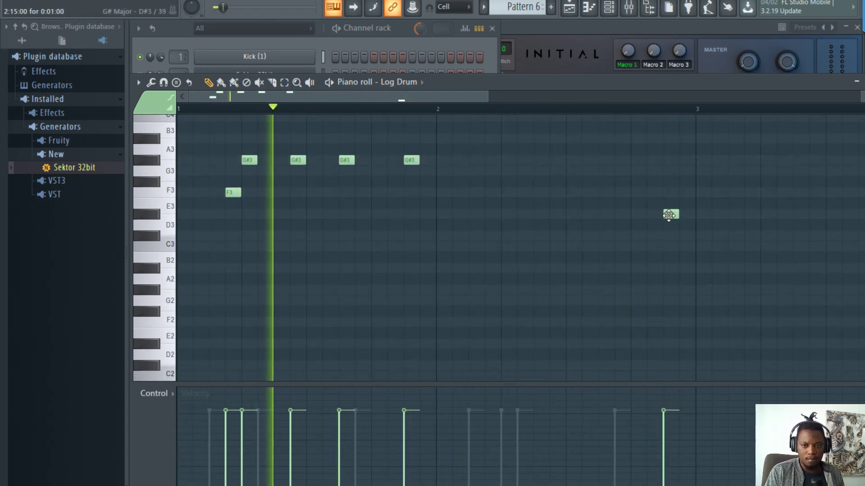
left_click_drag(670, 218, 666, 239)
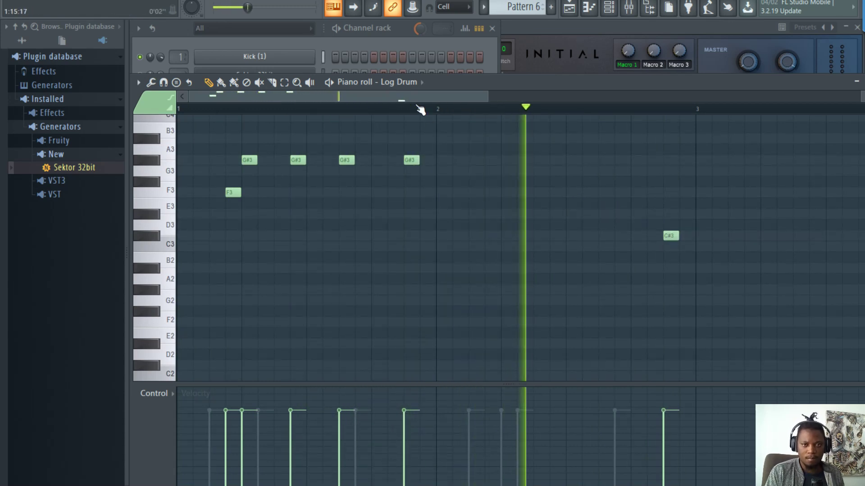
scroll(421, 114, "down", 2)
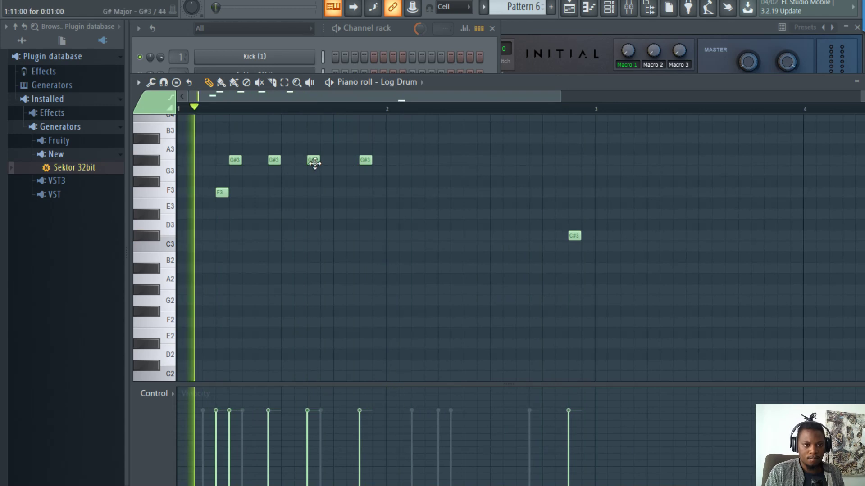
left_click_drag(314, 162, 327, 162)
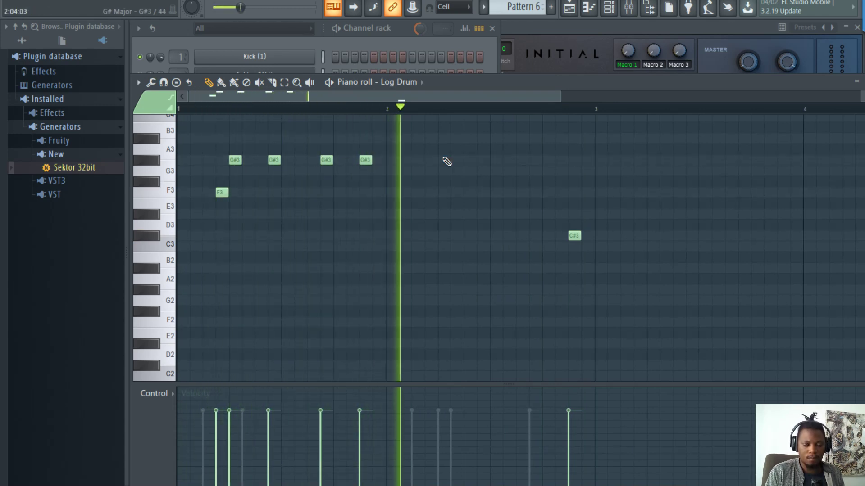
- Add a G#3 note at step 12 of bar 2 and raise the note at step 15 to F3
left_click(536, 171)
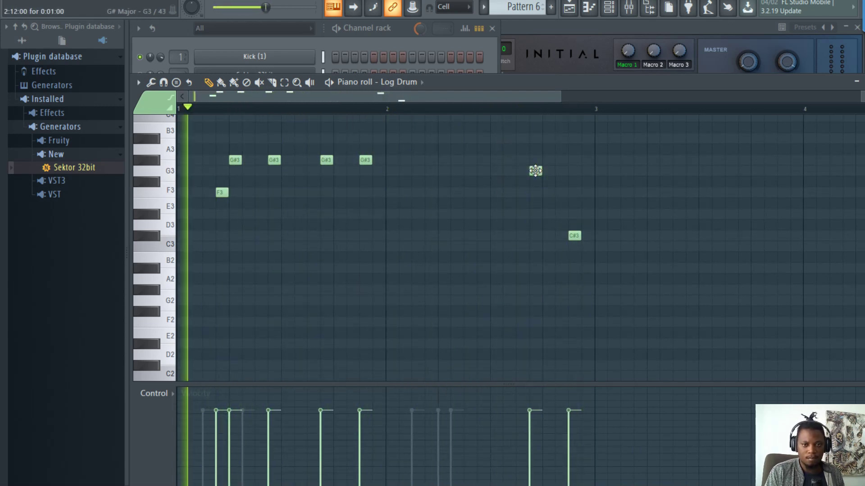
left_click_drag(574, 235, 574, 213)
scroll(310, 166, "up", 3)
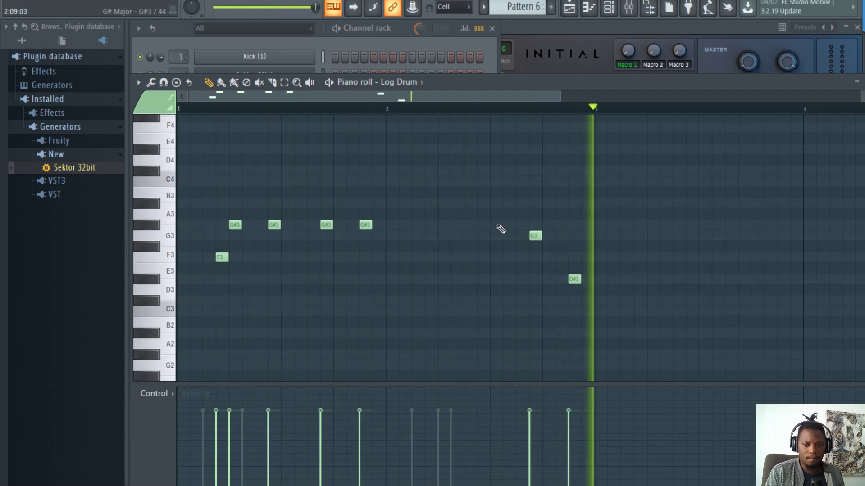
left_click_drag(535, 236, 536, 225)
left_click_drag(574, 279, 575, 258)
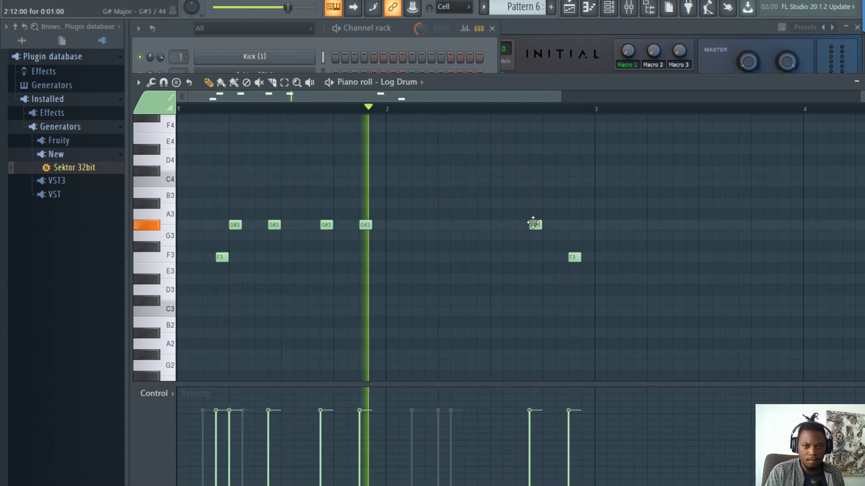
- Try raising bar 2's G#3 note to G#4 and shifting it to step 13, with an F4 note at step 11
right_click(535, 225)
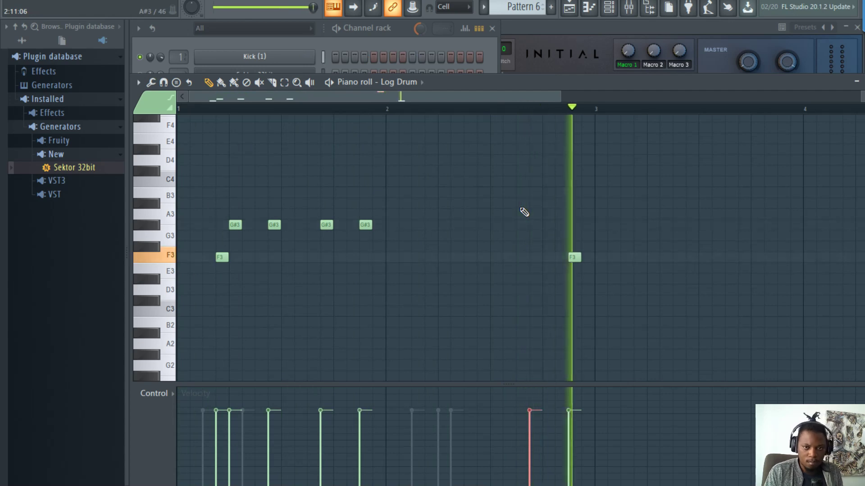
scroll(536, 153, "up", 1)
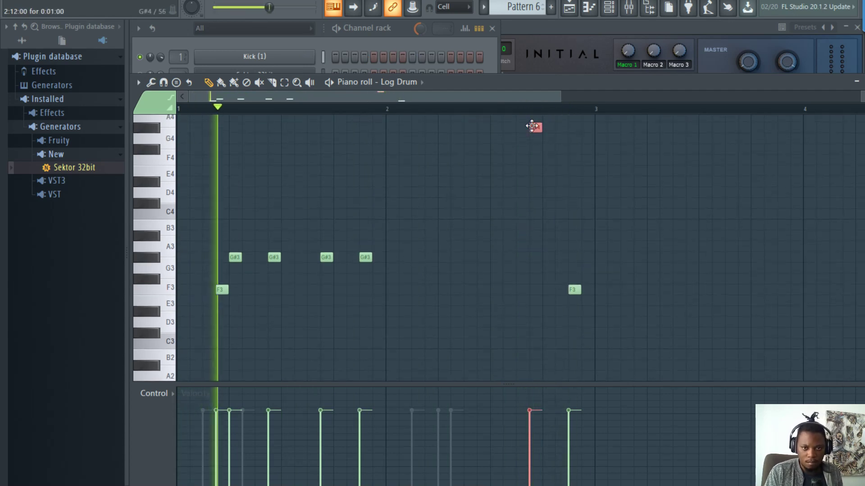
left_click(521, 161)
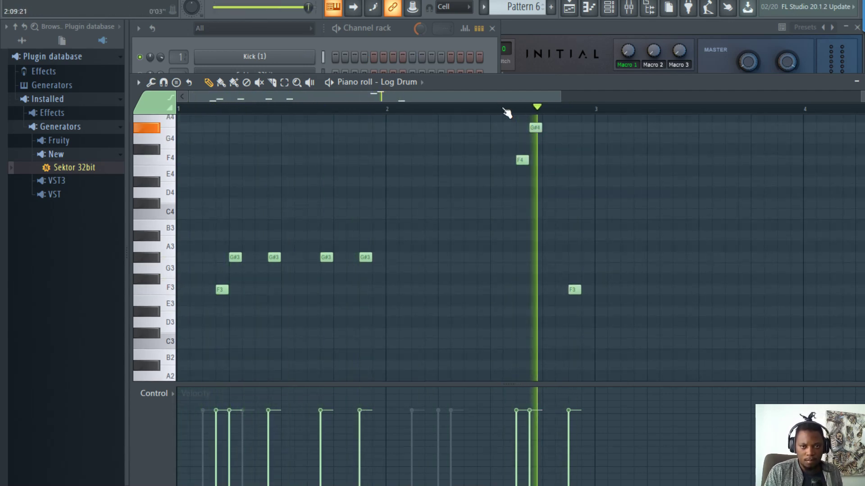
left_click_drag(535, 128, 549, 128)
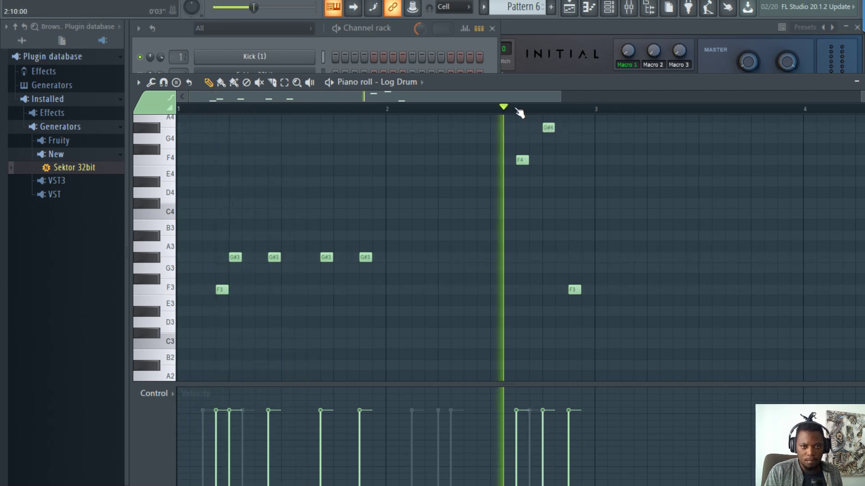
- Delete the G#4 and F4 notes from bar 2 and reopen the Log Drum synth's settings from the channel rack
right_click(547, 127)
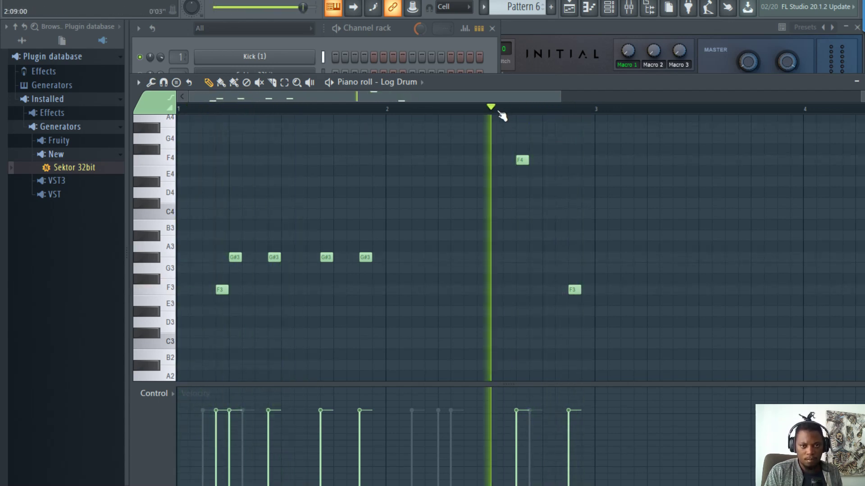
right_click(522, 160)
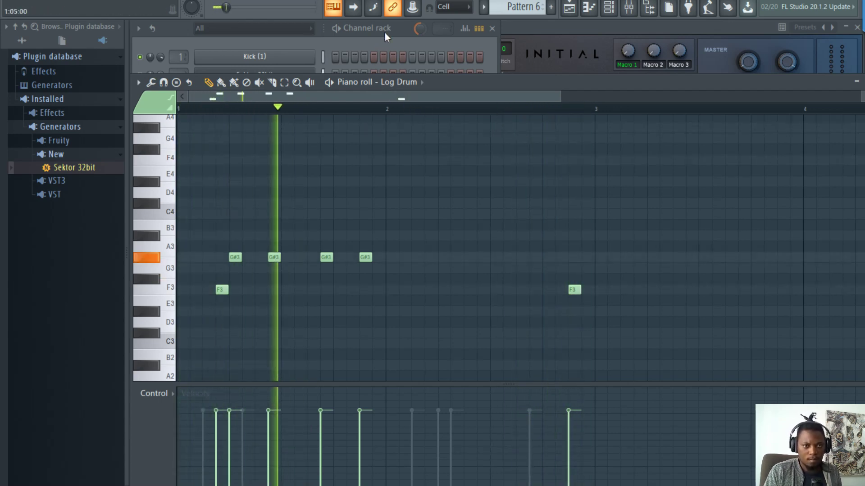
left_click(385, 32)
left_click(273, 292)
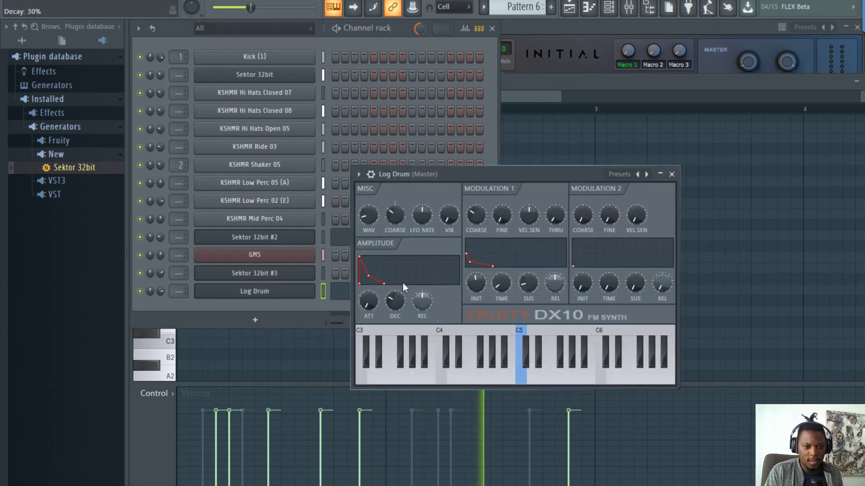
- Set the Log Drum synth's amplitude decay to 67% and adjust the Log Drum channel volume against the arrangement
left_click_drag(403, 307, 403, 303)
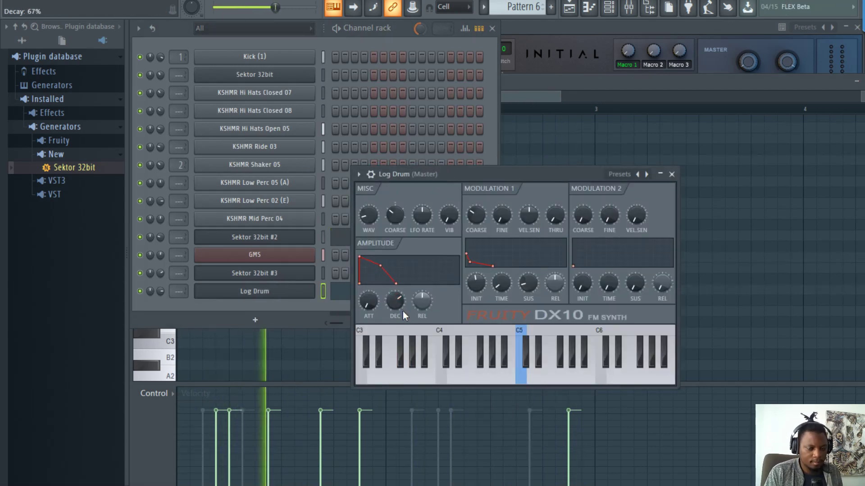
left_click(393, 31)
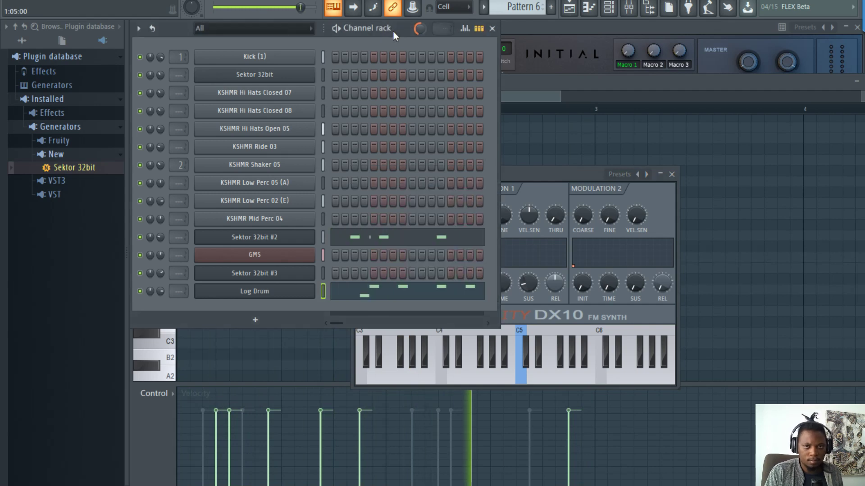
left_click(570, 12)
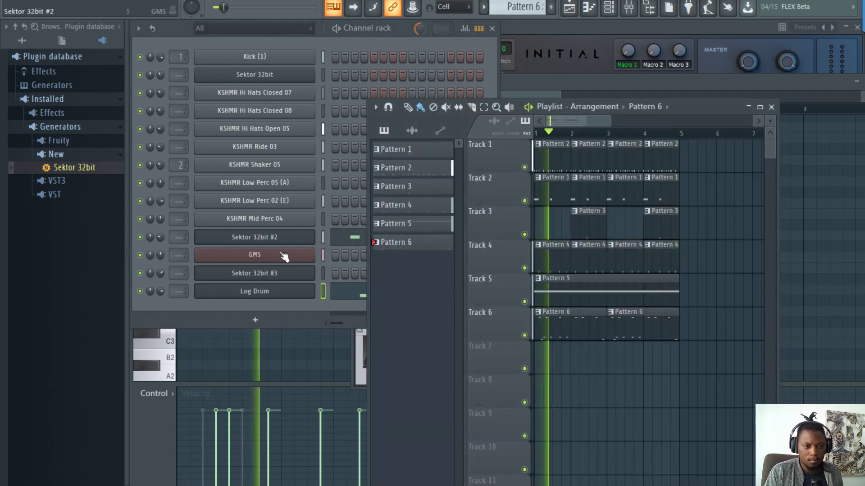
left_click(160, 291)
left_click_drag(160, 291, 161, 289)
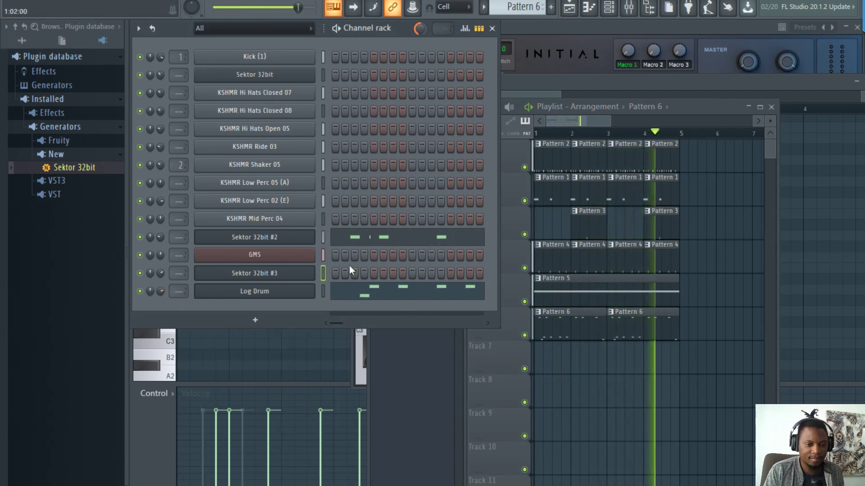
- Try the Airy Rhodes preset from the Keys category on Sektor 32bit #3 and adjust that channel's volume
left_click(280, 279)
left_click(280, 279)
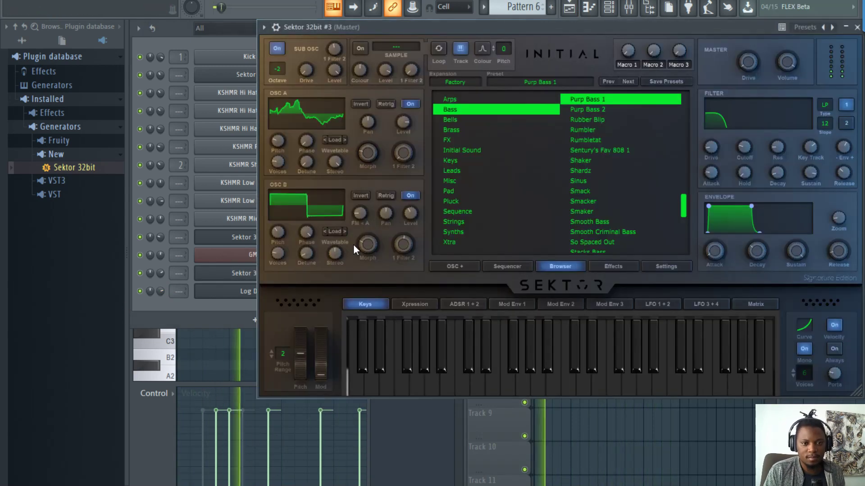
left_click(463, 157)
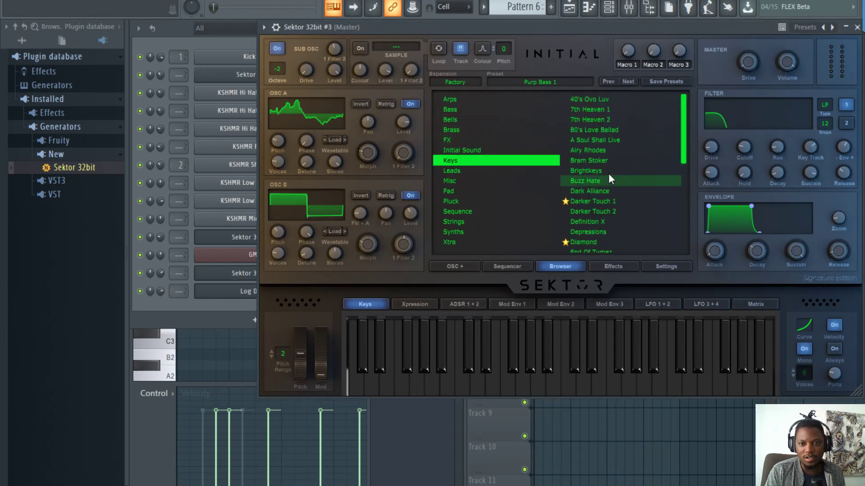
left_click(606, 151)
left_click_drag(532, 33, 487, 94)
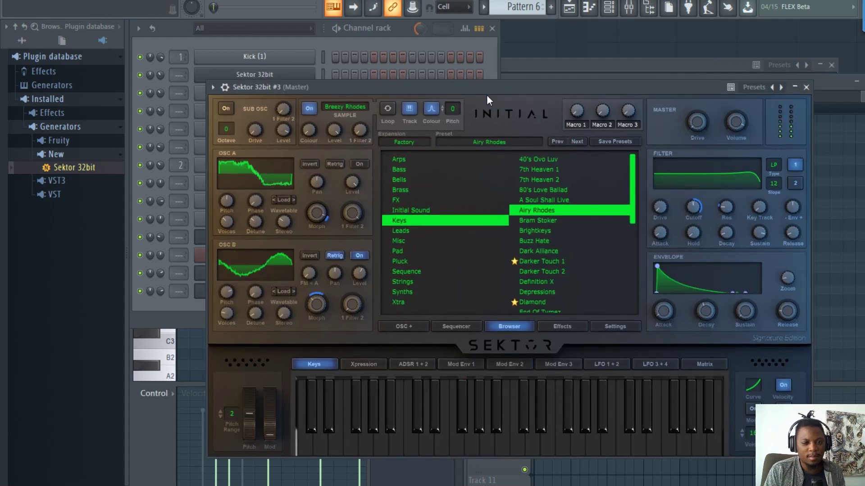
left_click(393, 46)
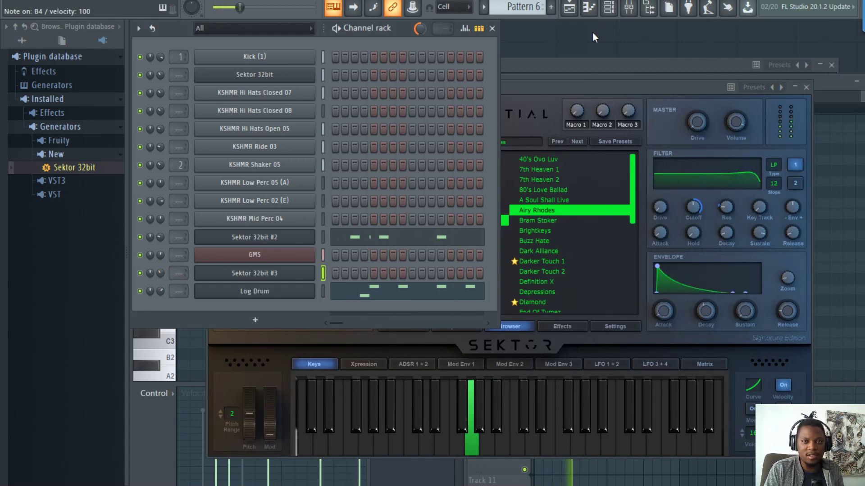
left_click(576, 12)
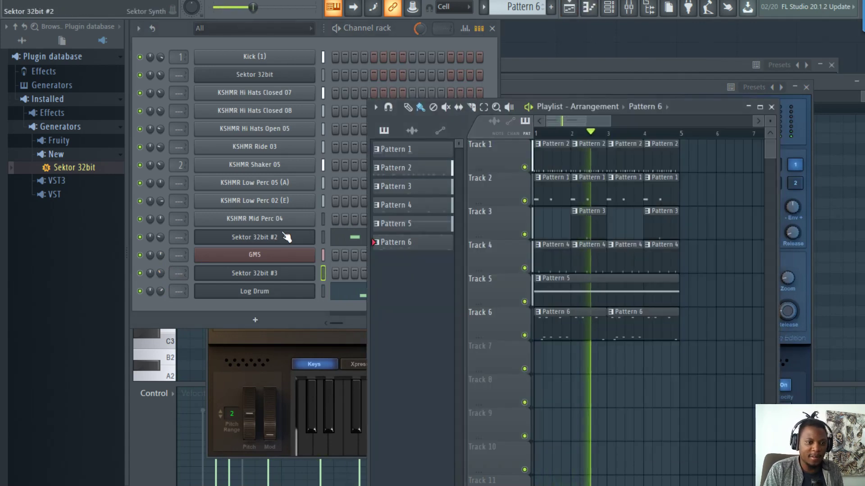
left_click(163, 276)
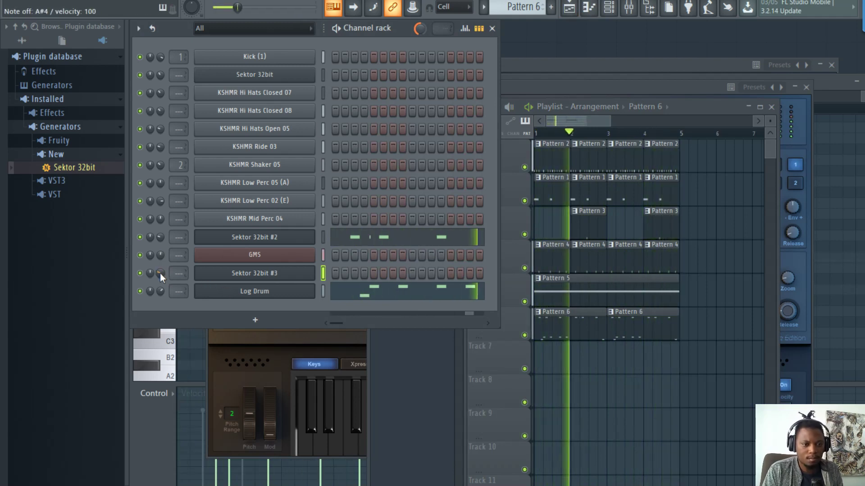
- Load the [Atmo] Looming Doom preset from the Misc category in Sektor 32bit #3
left_click(269, 273)
left_click(268, 274)
left_click(416, 241)
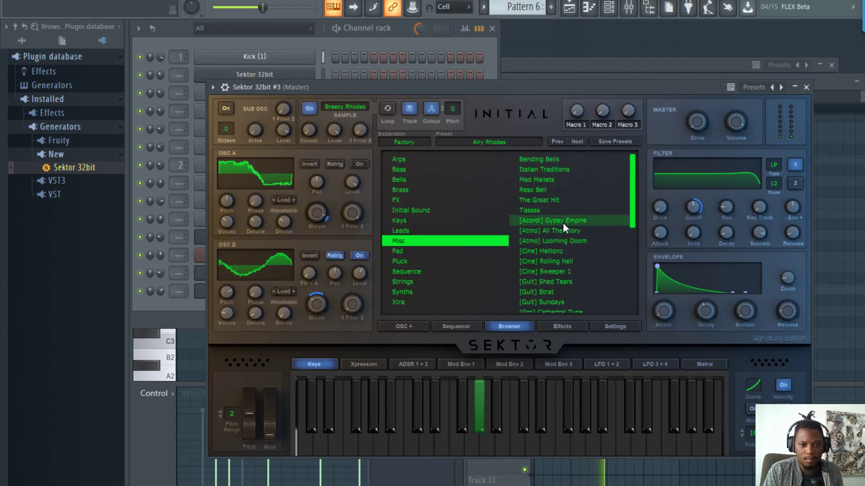
left_click(562, 240)
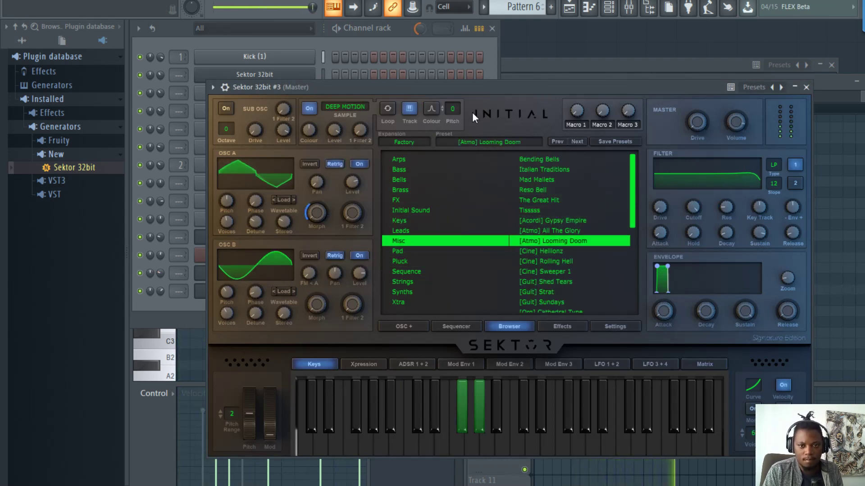
left_click(396, 47)
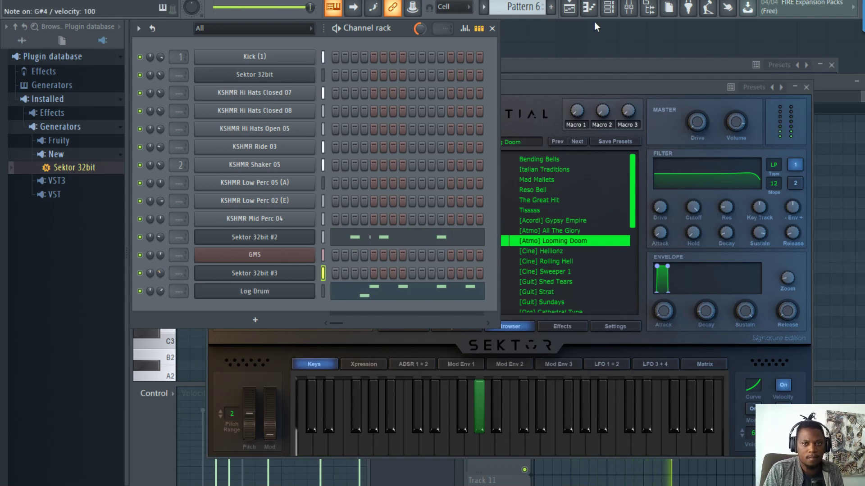
- Create Pattern 7 and record a long G#4 from bar 1 and a D#5 from bar 3 on Sektor 32bit #3
left_click(570, 9)
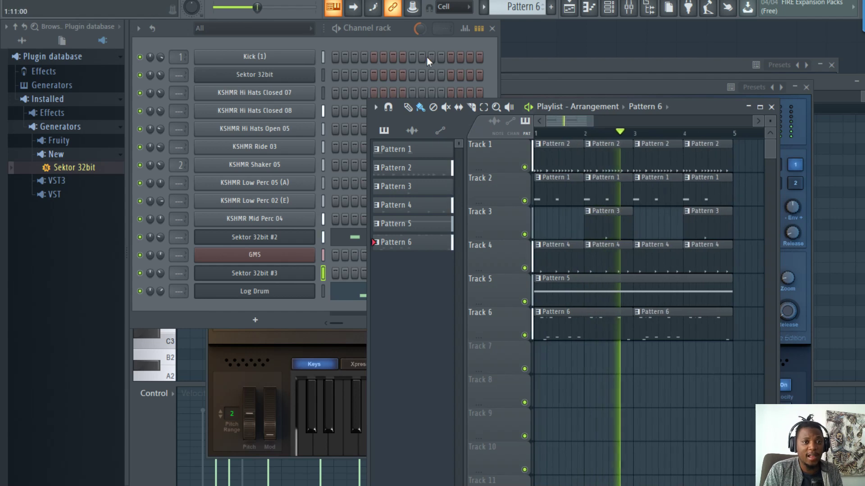
key("space")
left_click(399, 39)
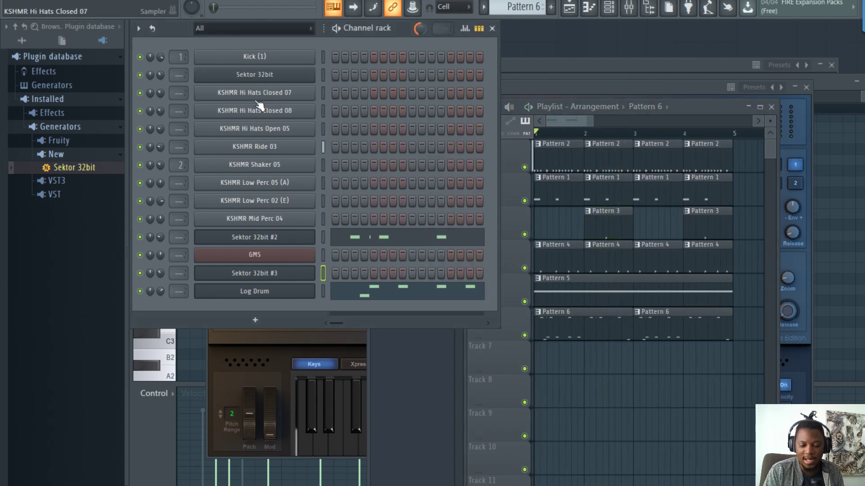
key("F4")
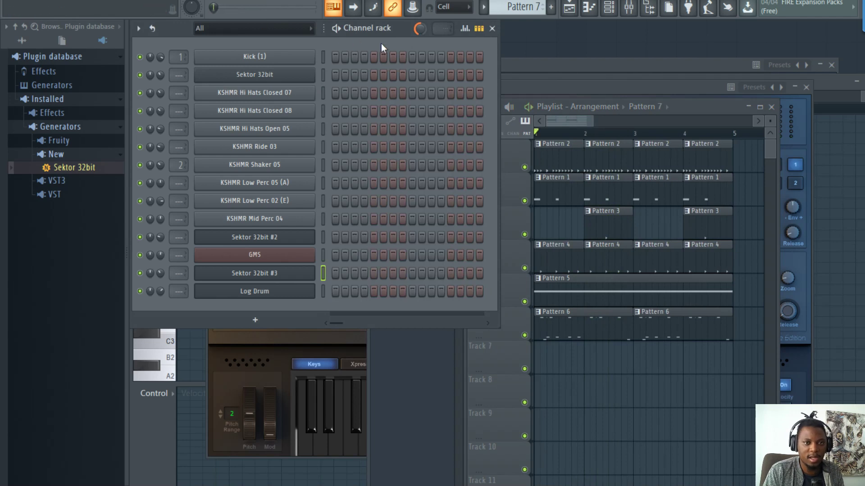
key("space")
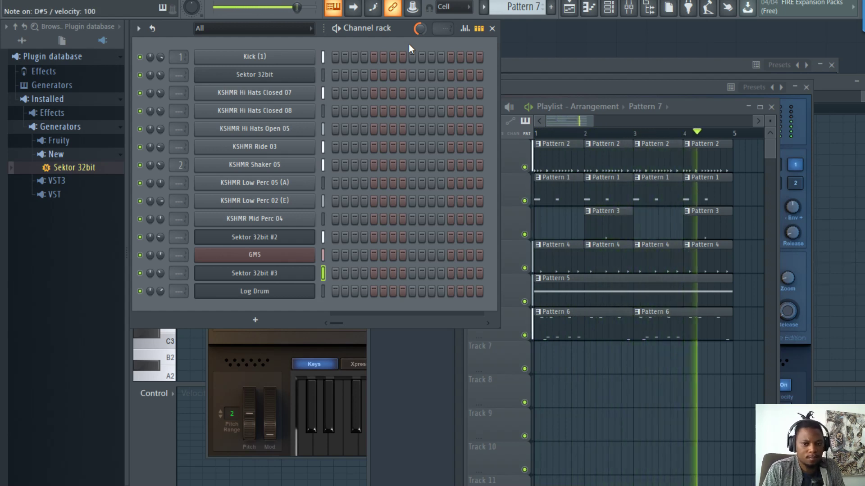
key("space")
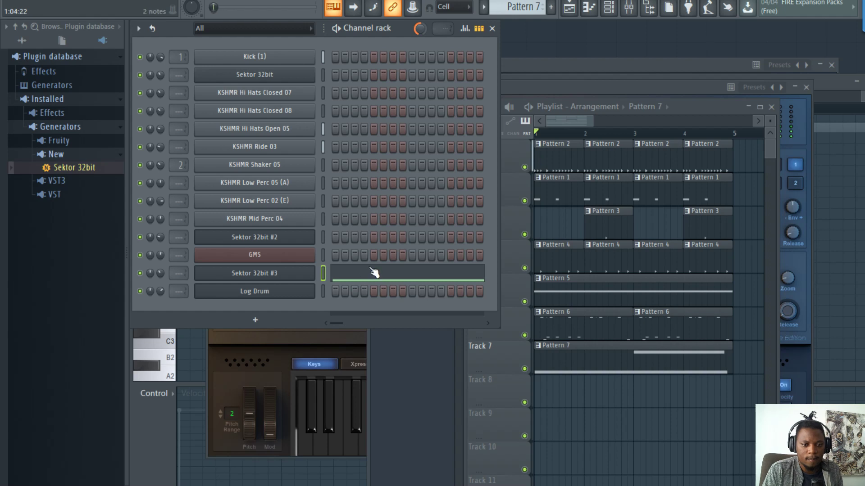
- Quantize the recorded Sektor 32bit #3 notes of Pattern 7 in the piano roll
left_click(371, 270)
key("alt+q")
key("Return")
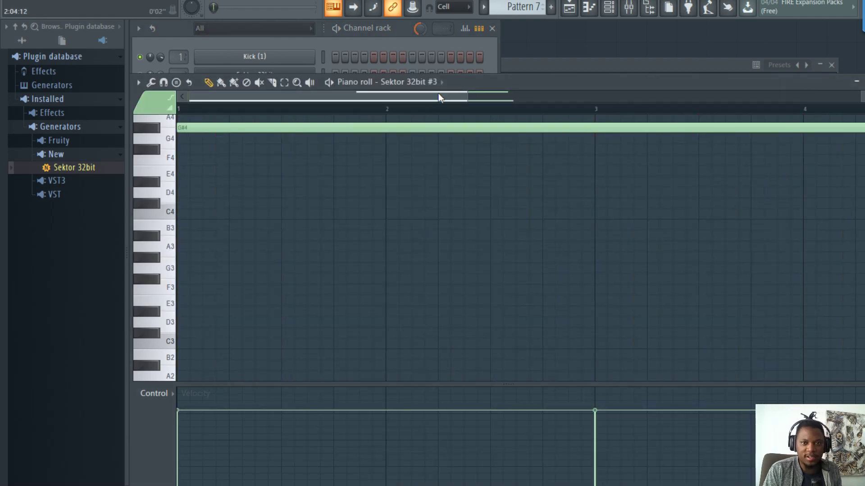
left_click(571, 12)
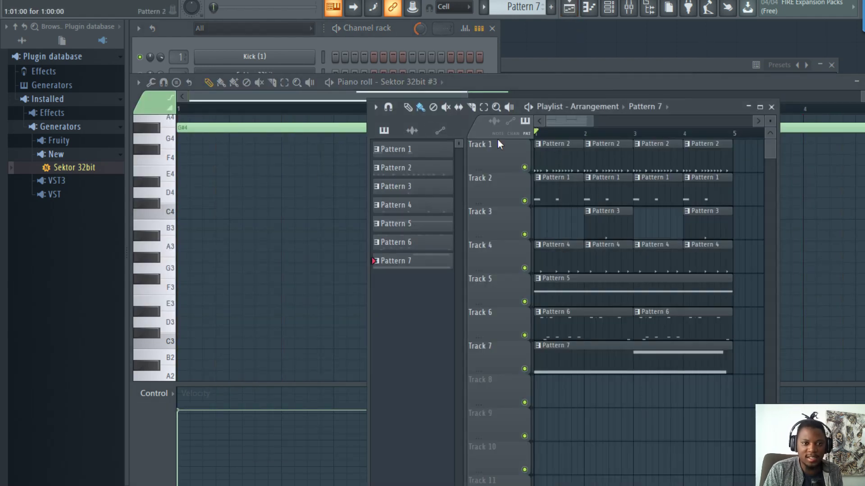
left_click(320, 101)
- Extend the G#4 and D#5 notes of Pattern 7 to the end of bar 4
scroll(330, 201, "up", 5)
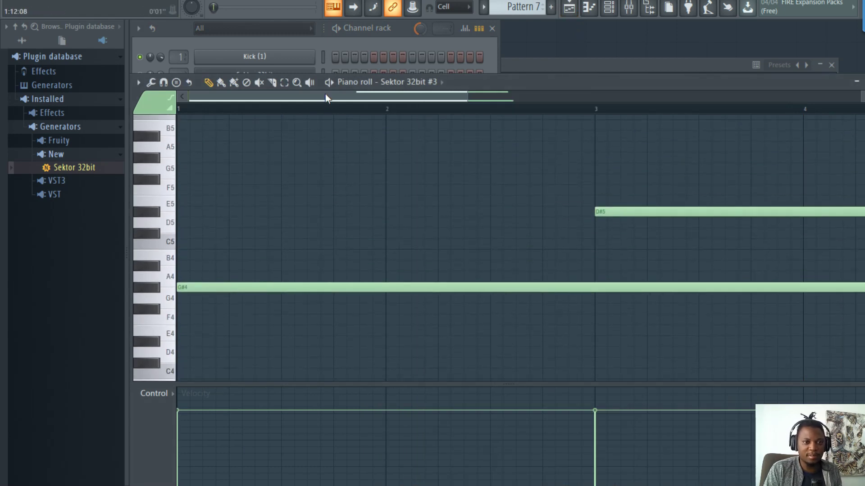
scroll(325, 96, "down", 3)
scroll(328, 117, "down", 3)
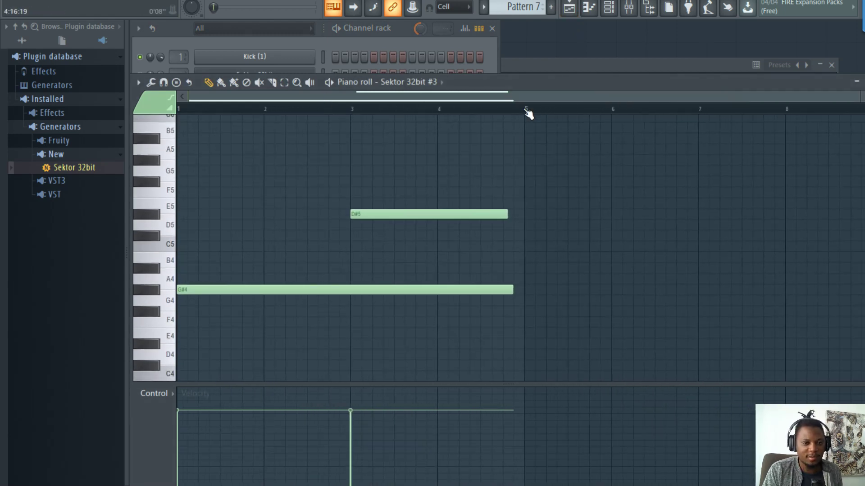
scroll(528, 113, "up", 3)
key("ctrl+a")
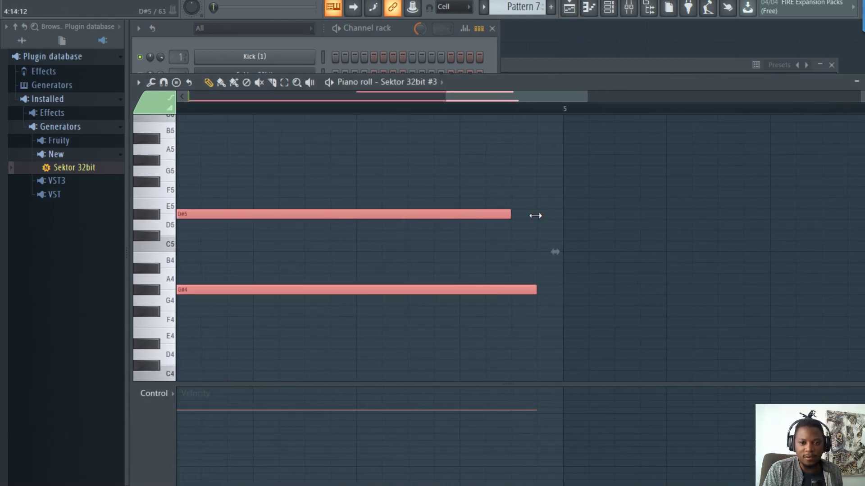
left_click(536, 235)
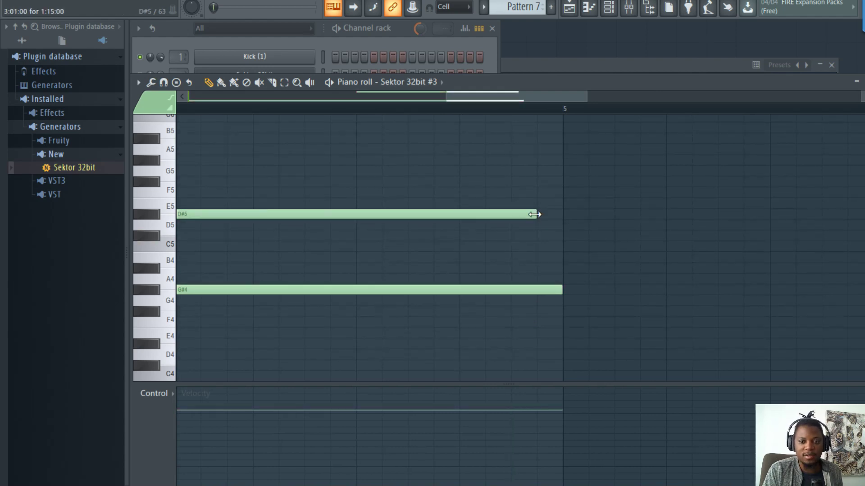
scroll(500, 110, "down", 3)
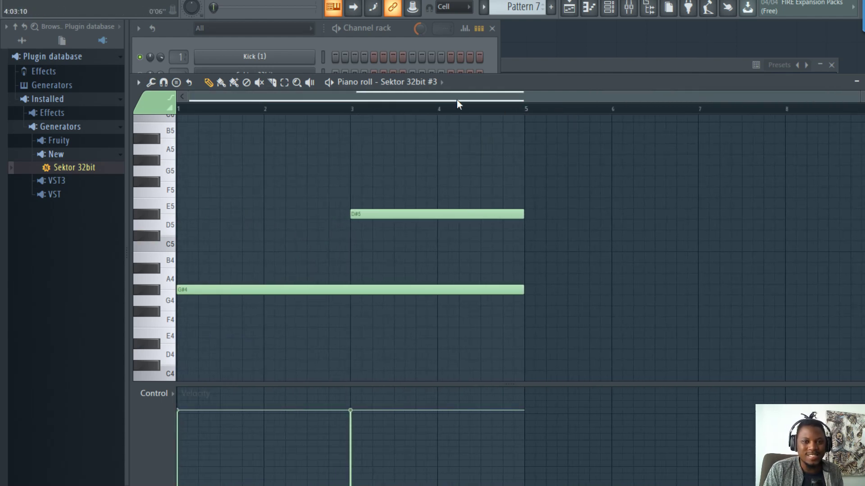
- Play the arrangement and lower the Sektor 32bit #3 channel volume in the channel rack
left_click(570, 10)
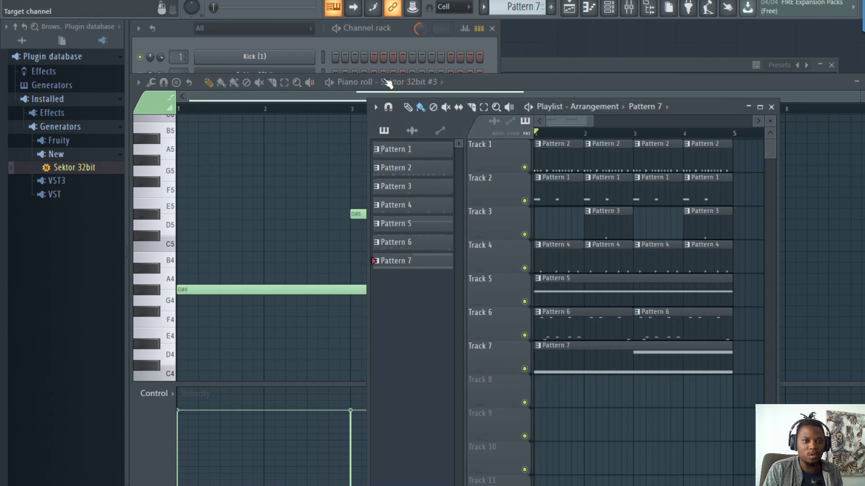
left_click(395, 41)
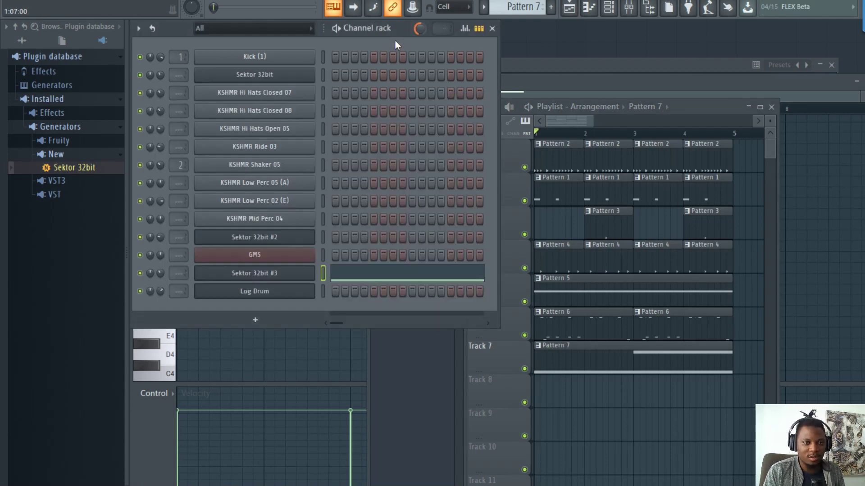
key("space")
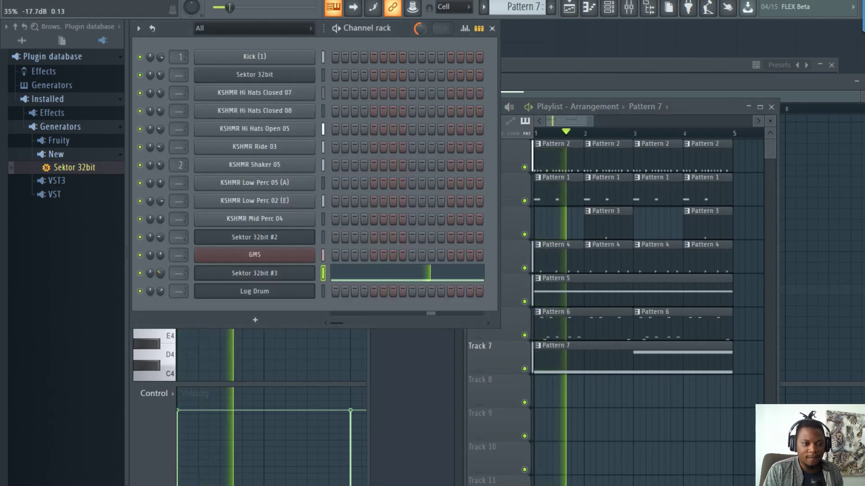
left_click_drag(162, 276, 163, 284)
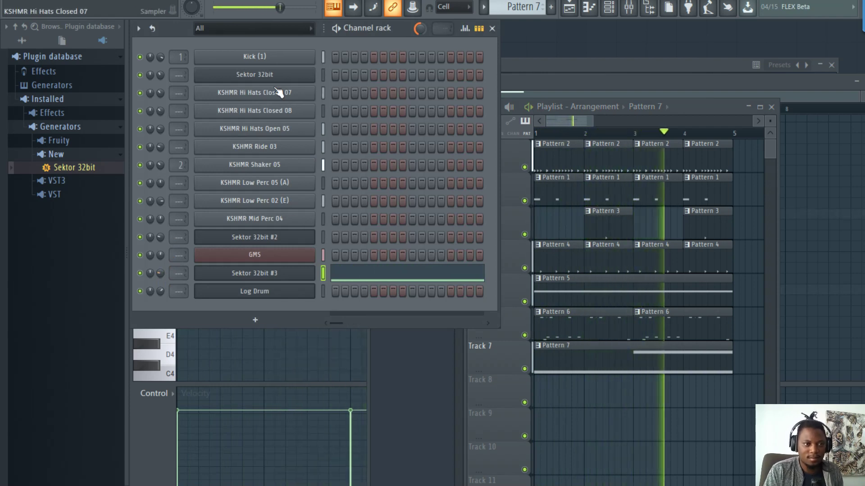
- Inspect Pattern 7's Sektor notes in the piano roll and its playlist clip while the arrangement plays
double_click(641, 359)
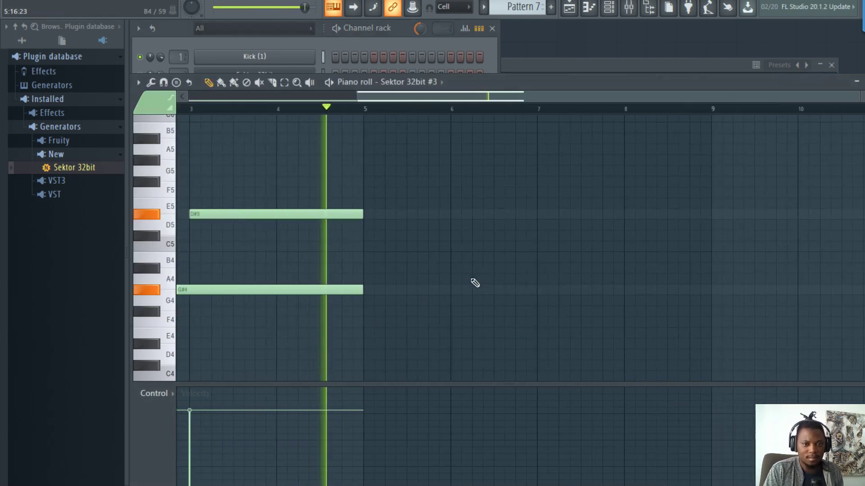
scroll(451, 252, "up", 2)
scroll(428, 216, "down", 3)
left_click(610, 10)
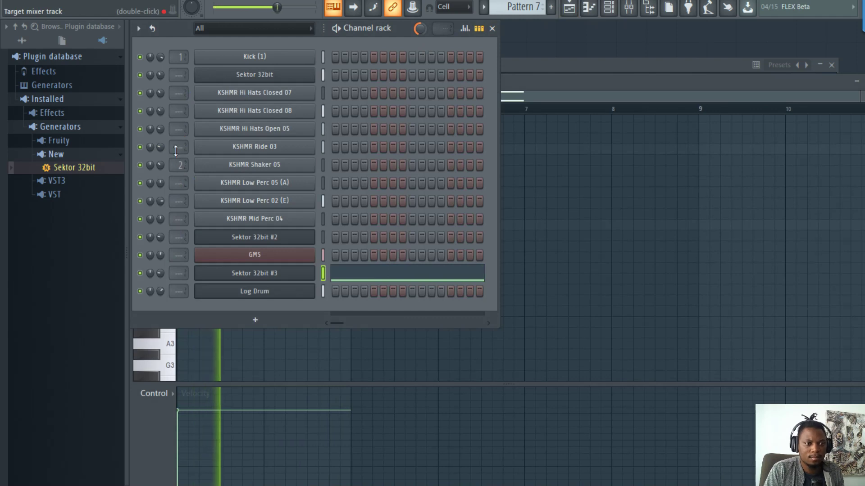
left_click(569, 8)
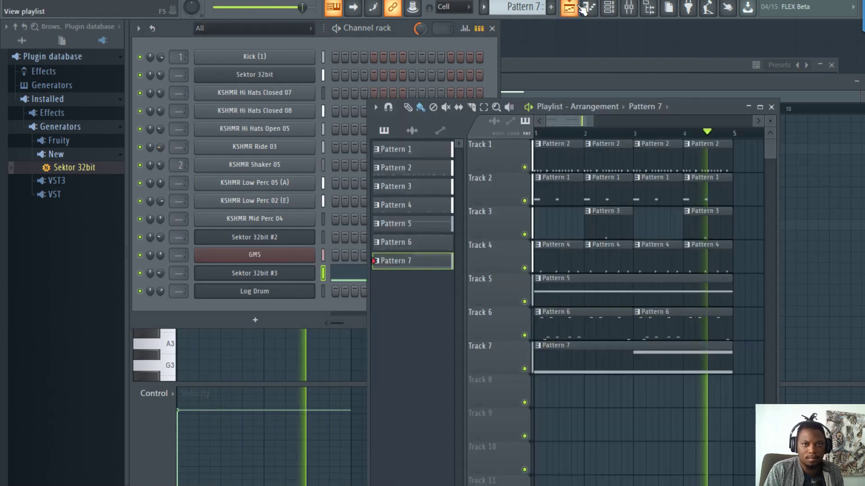
- Add Hi-Hat (2) from the house sample pack's Hi-Hats folder to the channel rack and fill all 16 steps in Pattern 2
left_click(375, 45)
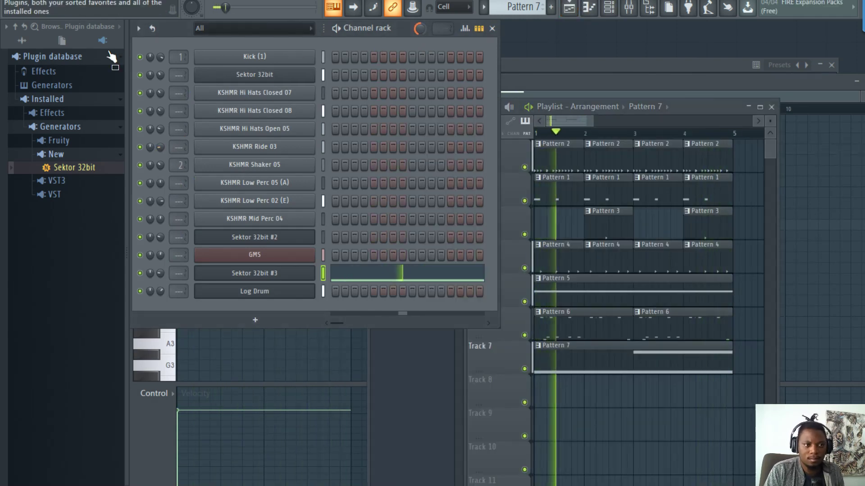
left_click(32, 43)
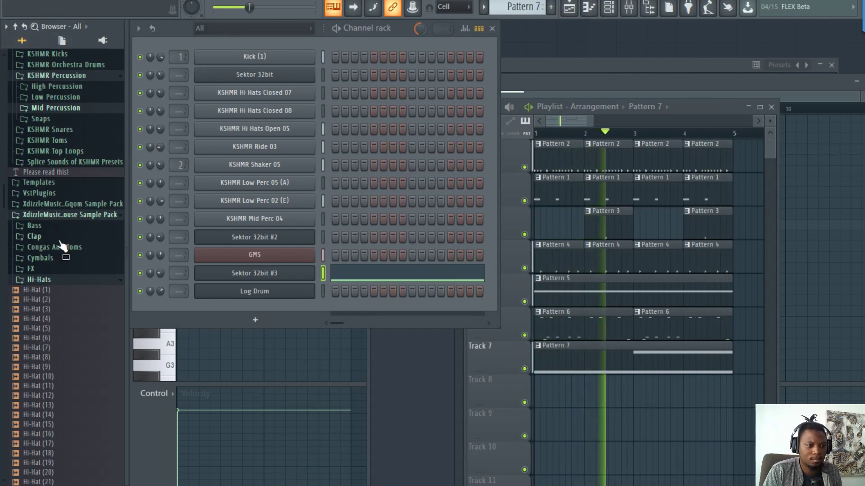
left_click(47, 310)
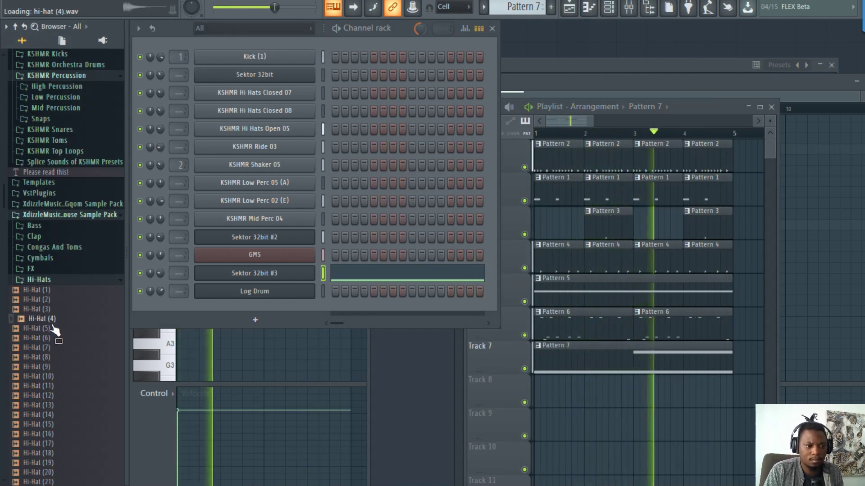
left_click(53, 301)
left_click_drag(53, 305, 583, 229)
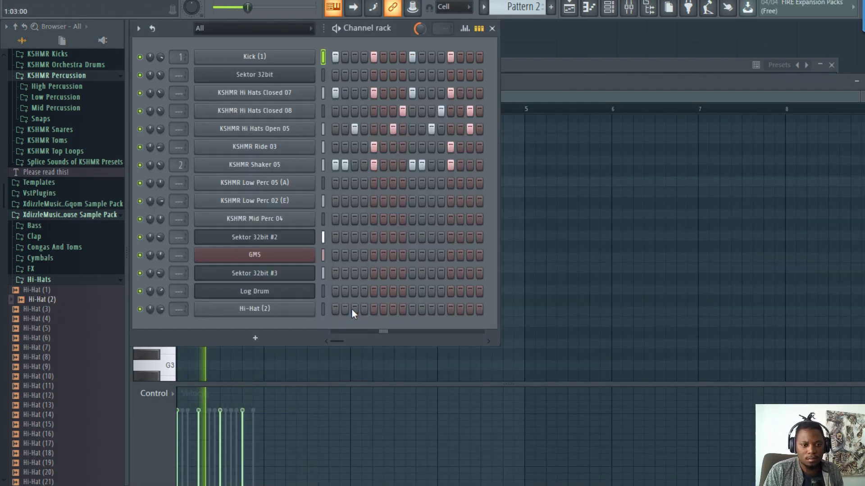
left_click_drag(335, 309, 461, 315)
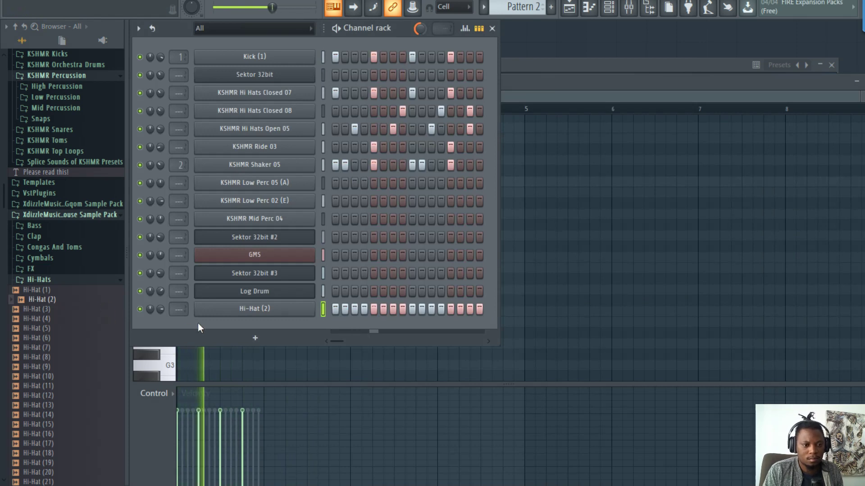
- Replace the new hi-hat channel's sample with Hi-Hat (8), keeping its steps, and close the sampler window
left_click(49, 357)
left_click_drag(52, 357, 218, 315)
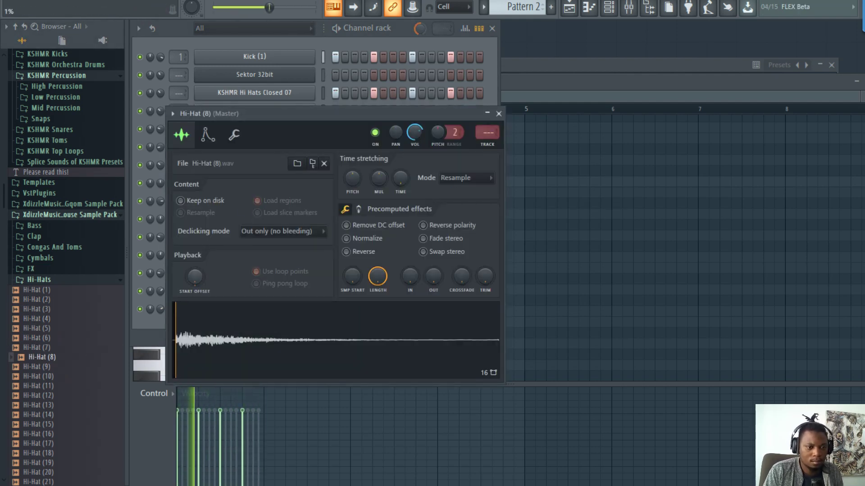
left_click(499, 114)
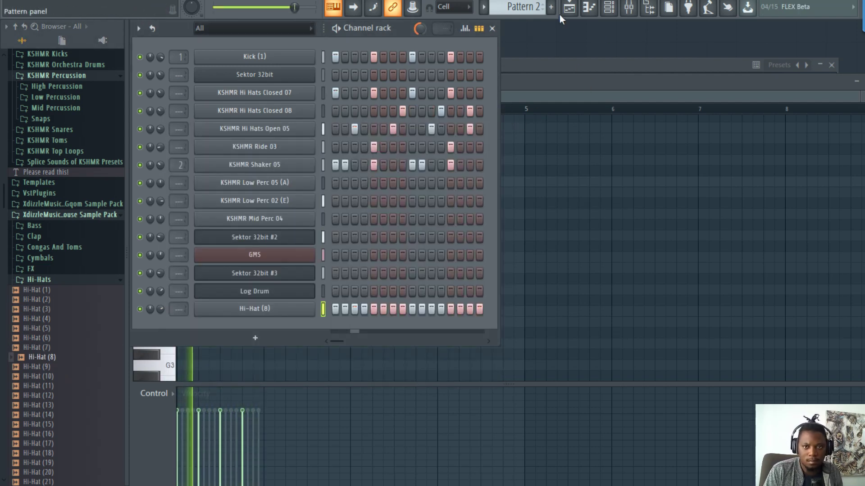
- Show the playlist, raise the Sektor 32bit channel's volume and open its instrument window
left_click(569, 7)
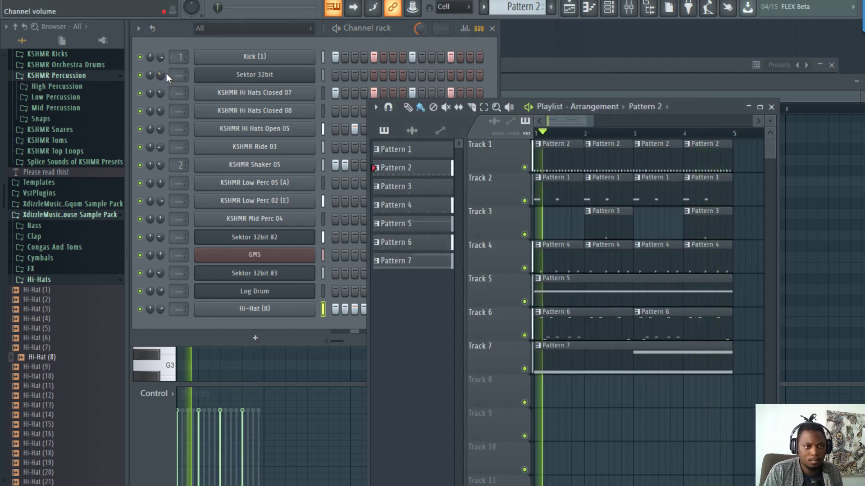
left_click_drag(162, 75, 162, 64)
left_click(243, 80)
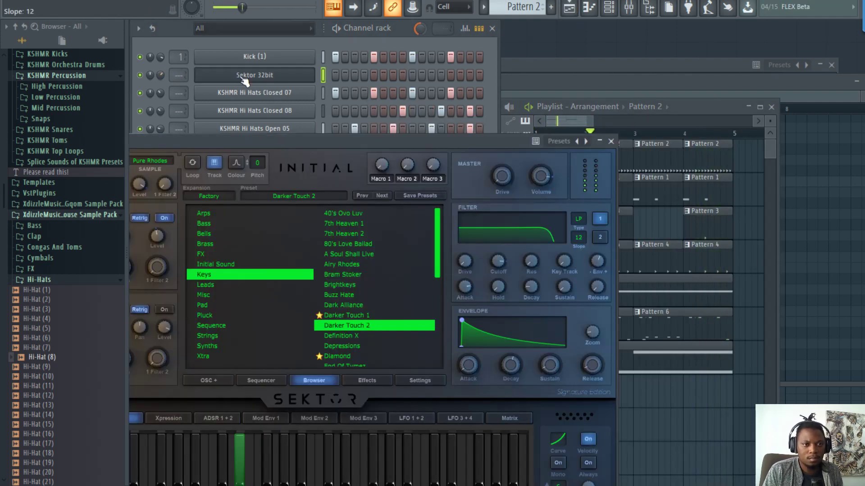
- Raise the Reverb mix in Sektor 32bit's Effect Rack 1 to 52.3%
left_click_drag(473, 134, 594, 55)
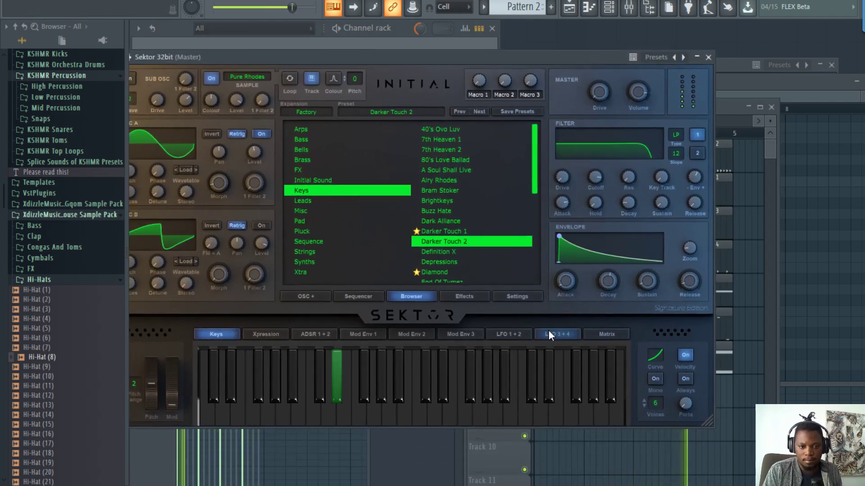
left_click_drag(324, 56, 377, 44)
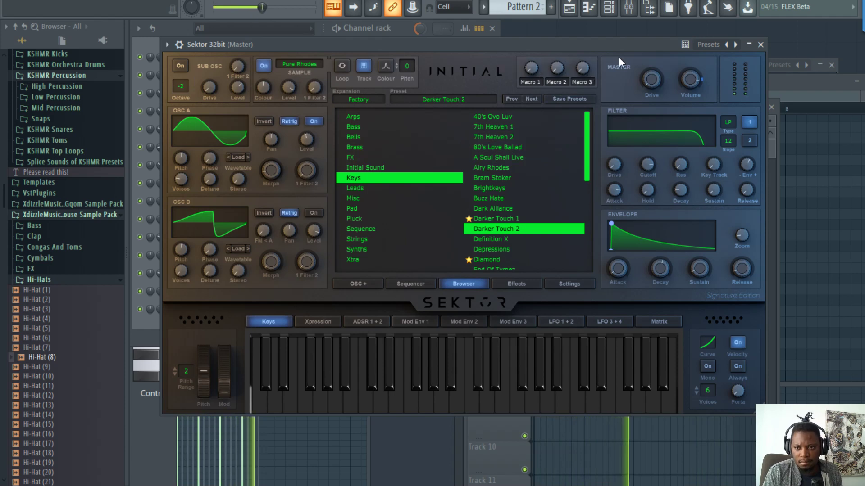
left_click_drag(558, 46, 551, 50)
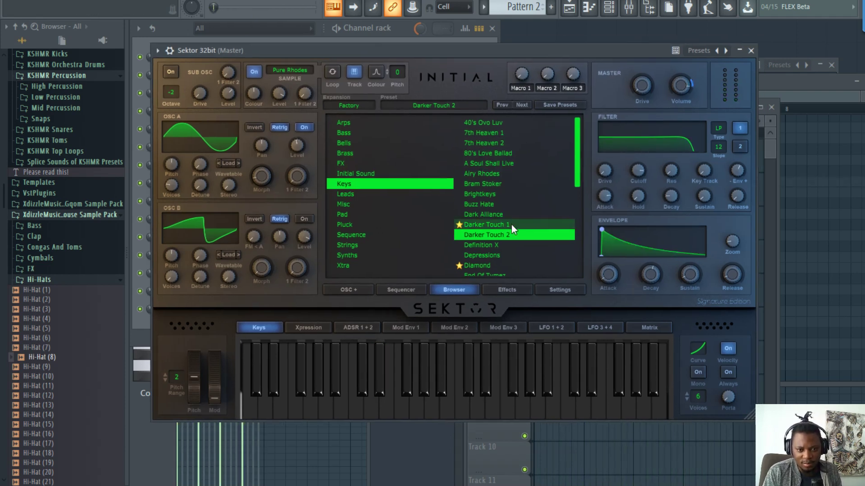
left_click(495, 289)
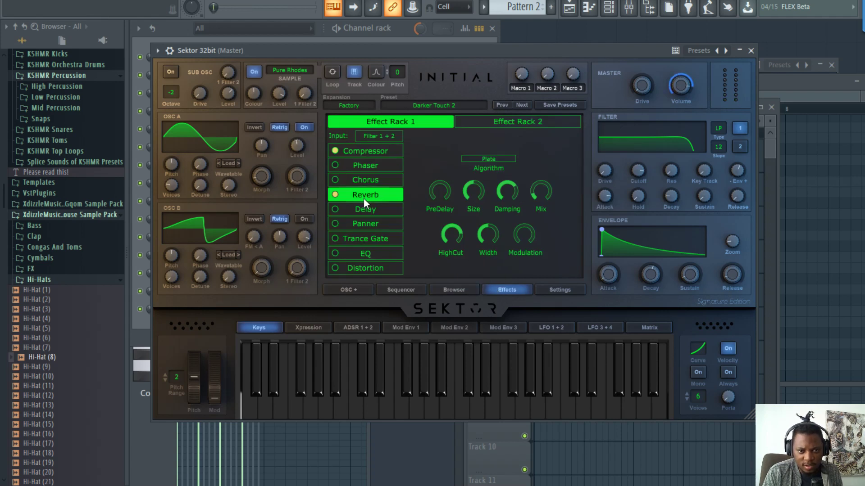
mouse_move(550, 196)
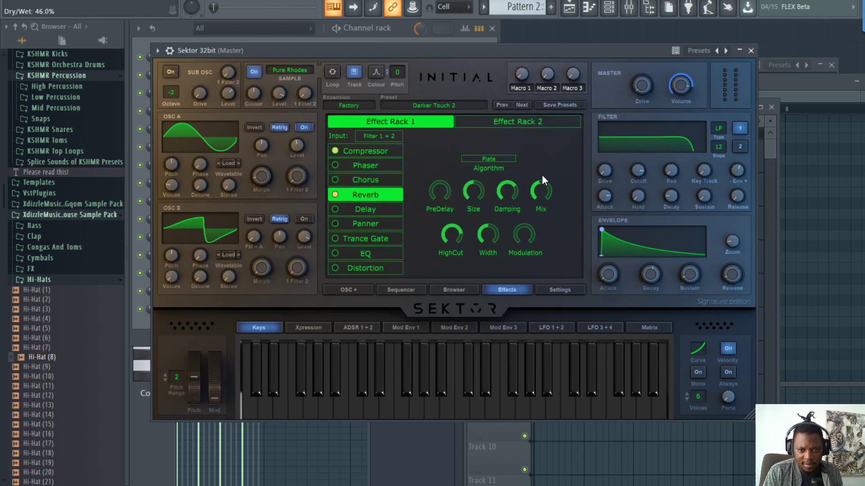
scroll(538, 193, "up", 5)
scroll(539, 193, "up", 4)
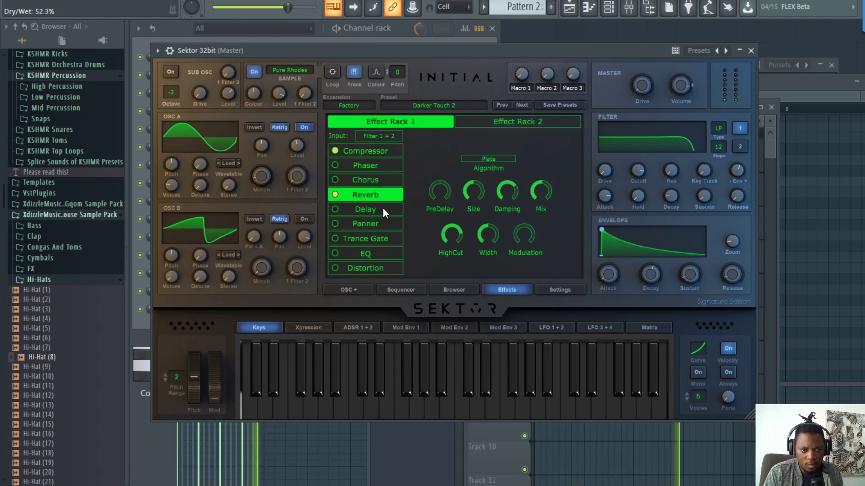
- Enable a tempo-synced Ping Pong Delay in Sektor 32bit's Effect Rack 1 with speed 1/8, and adjust its mix
left_click(335, 211)
left_click(366, 211)
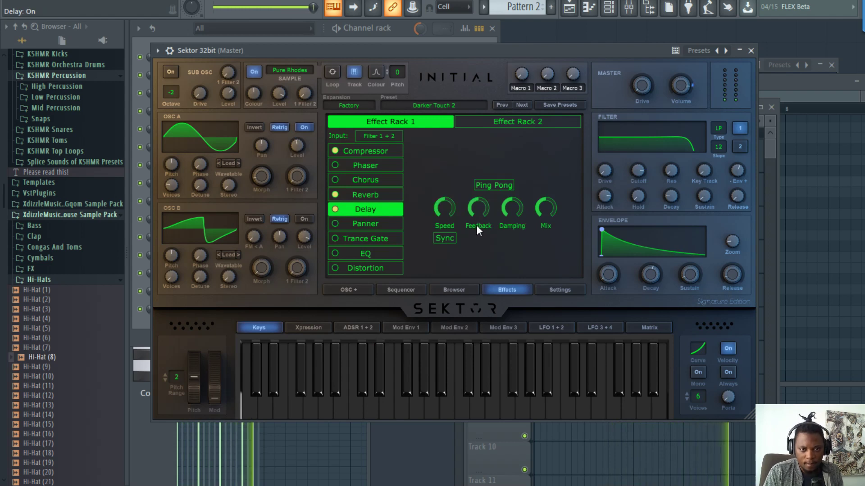
left_click(444, 238)
mouse_move(450, 210)
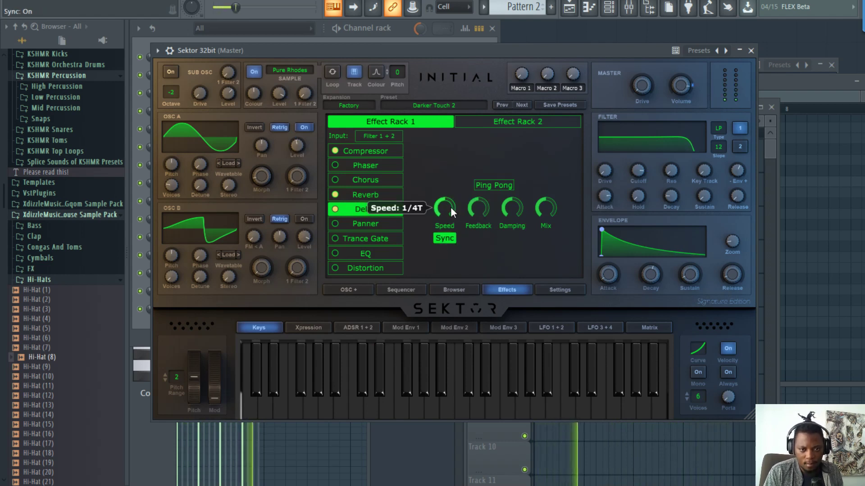
mouse_move(451, 207)
left_mouse_down()
mouse_move(451, 183)
mouse_move(451, 260)
mouse_move(445, 206)
left_mouse_up()
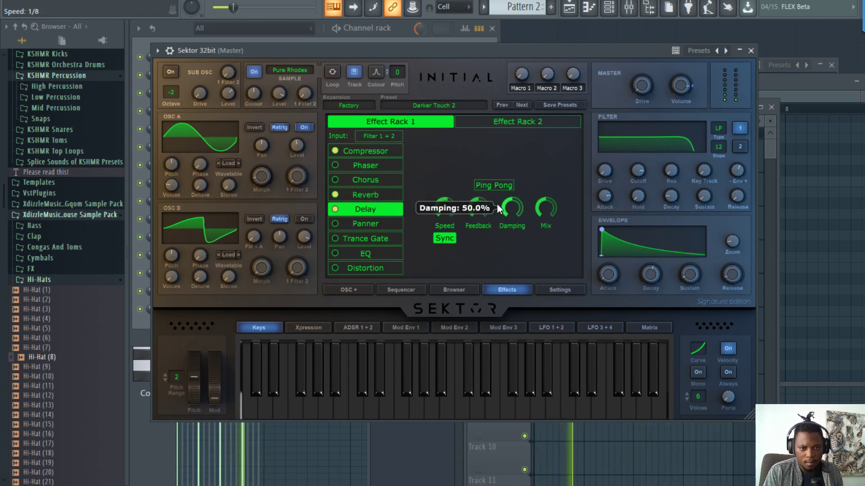
mouse_move(448, 206)
left_mouse_down()
mouse_move(453, 218)
mouse_move(442, 187)
mouse_move(443, 206)
mouse_move(479, 194)
mouse_move(477, 210)
mouse_move(450, 216)
mouse_move(447, 195)
left_mouse_up()
left_click(488, 187)
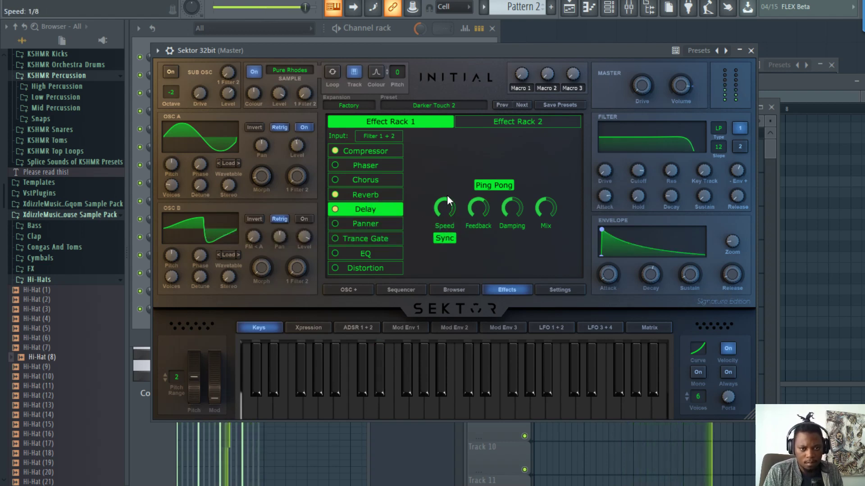
left_click_drag(545, 201, 544, 210)
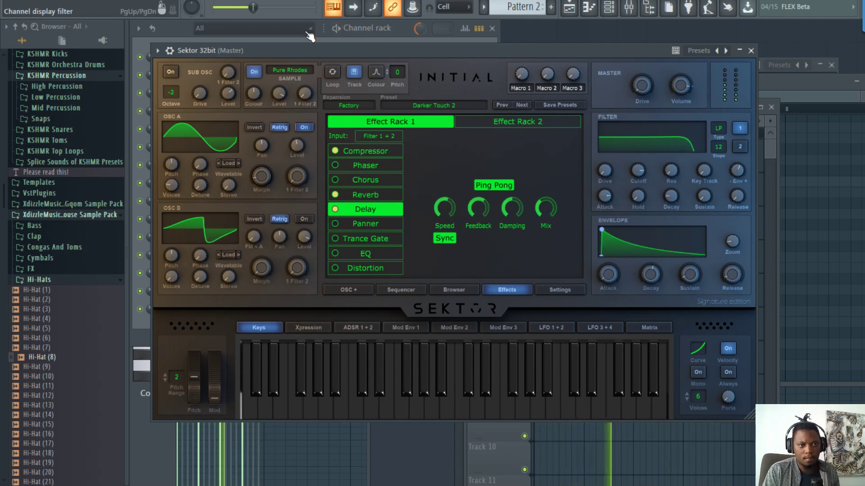
- Mute the Kick (1) channel and adjust the Log Drum channel volume in the channel rack
left_click(185, 32)
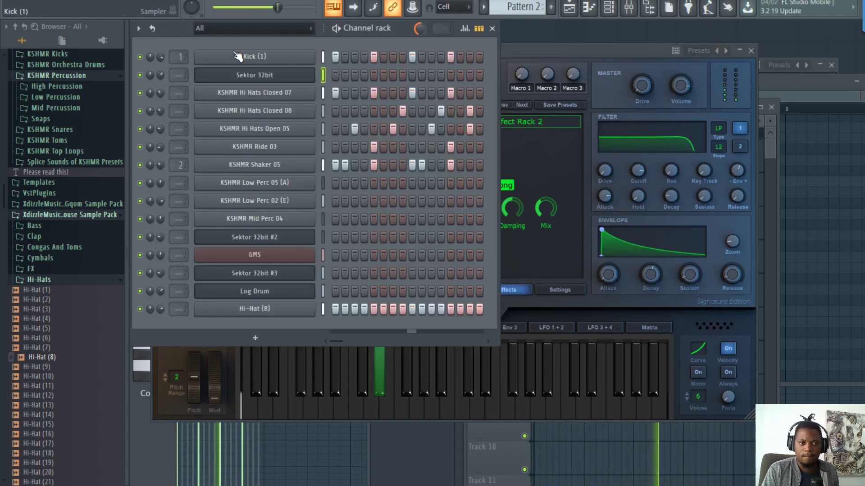
left_click(141, 57)
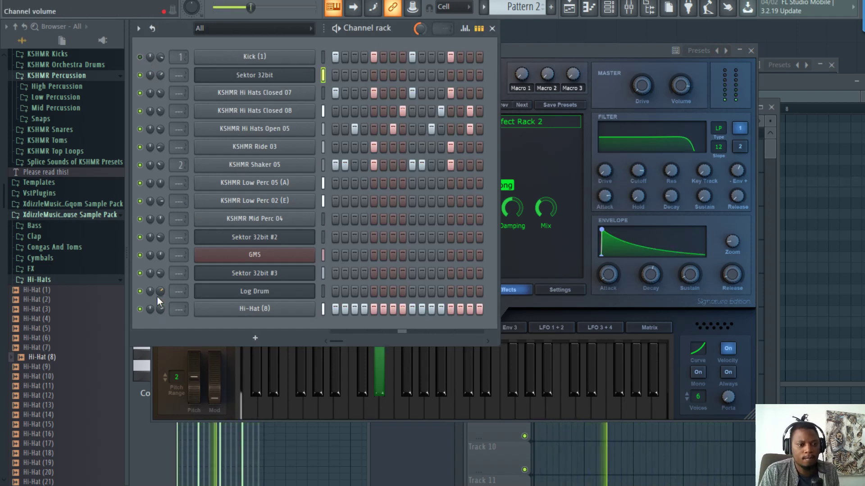
left_click_drag(157, 296, 157, 288)
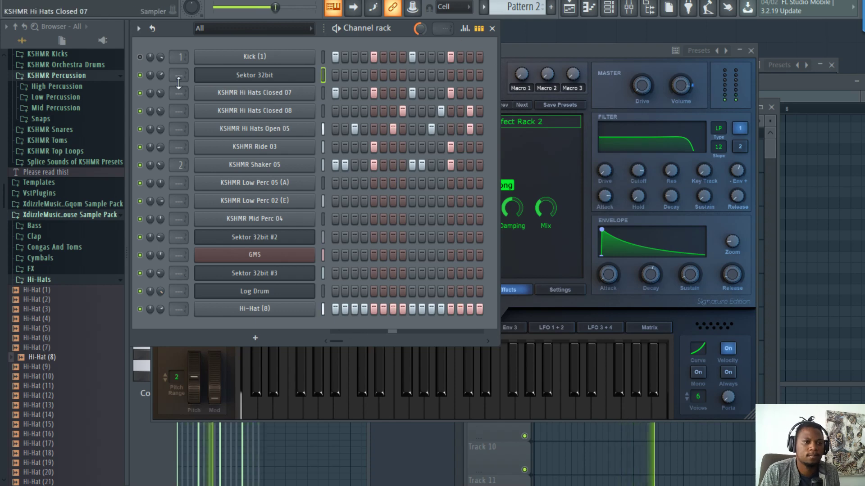
- Check the arrangement in the playlist as it plays, unmute the Kick (1) channel and stop playback
left_click(858, 84)
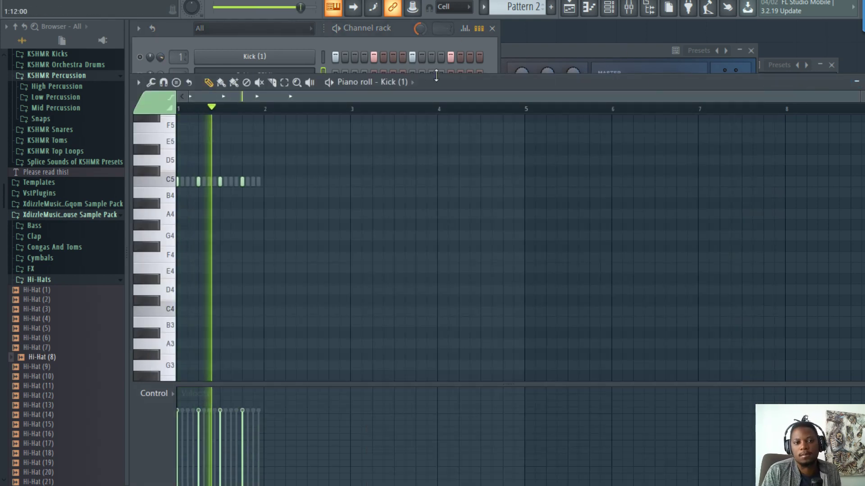
left_click(513, 50)
left_click(569, 8)
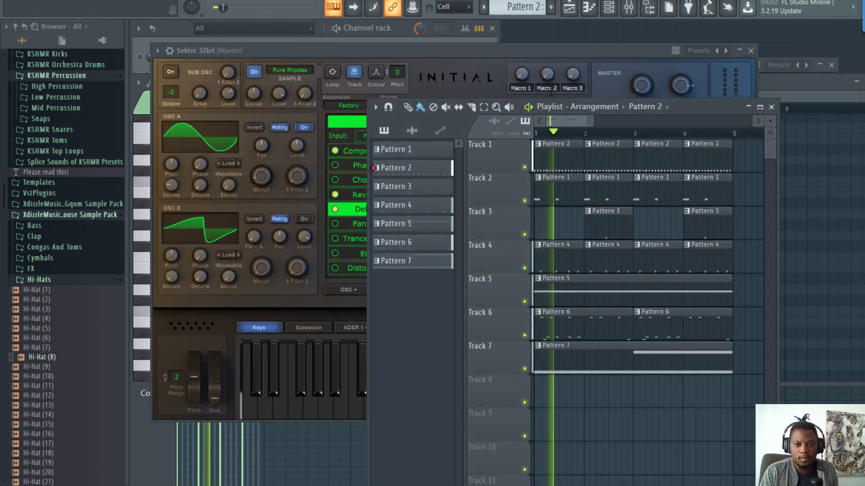
left_click(156, 32)
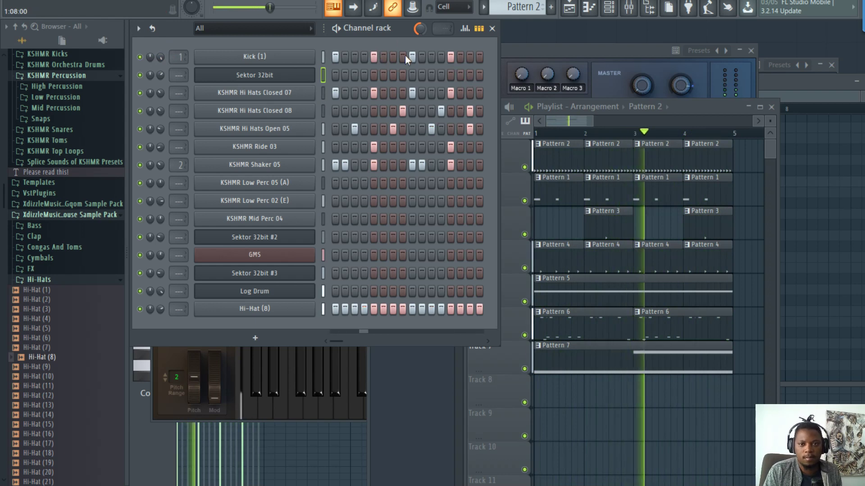
key("space")
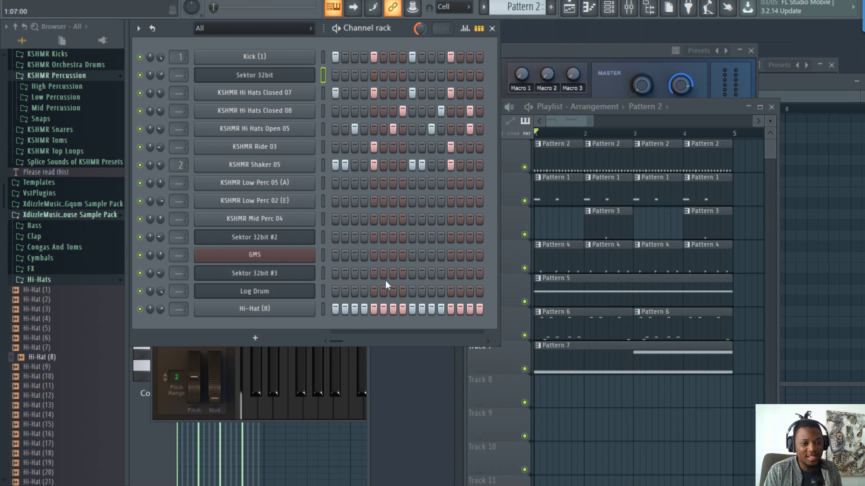
- Open the Sektor 32bit #2 instrument and move its window so the whole interface is in view
left_click(295, 237)
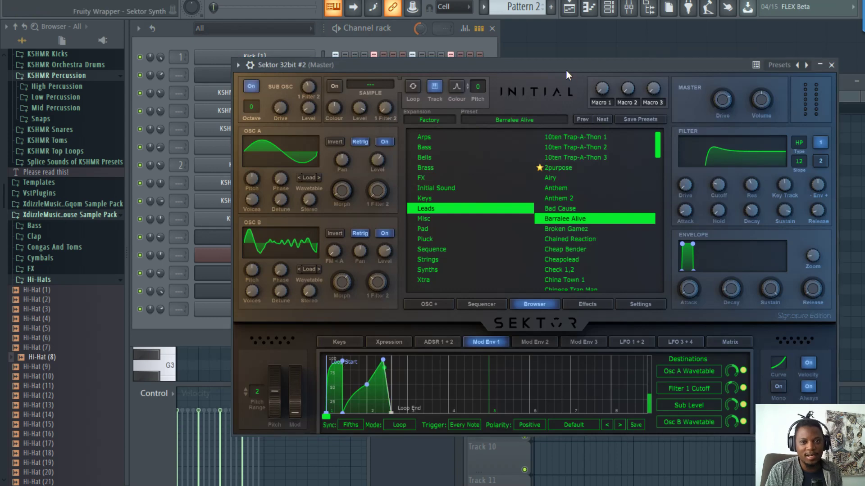
left_click_drag(566, 70, 494, 33)
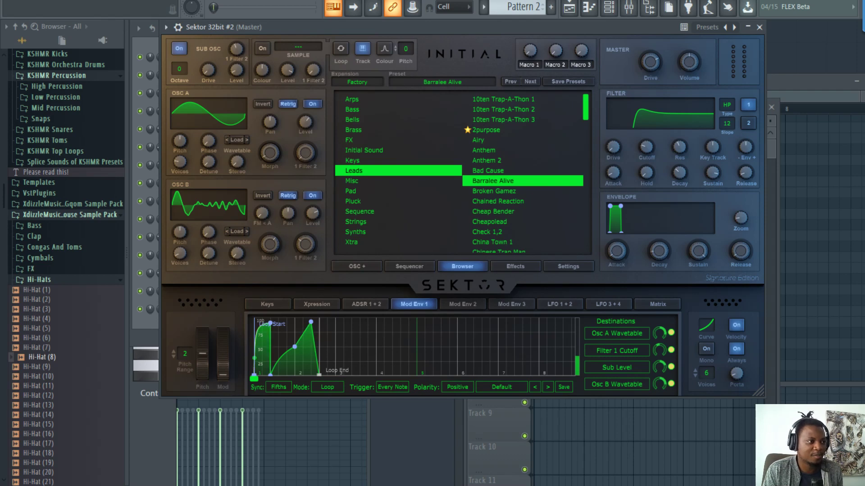
- Switch to the web browser and read through the YouTube comments on the "Twisted(Original Mix)" video
left_click_drag(0, 7, 302, 0)
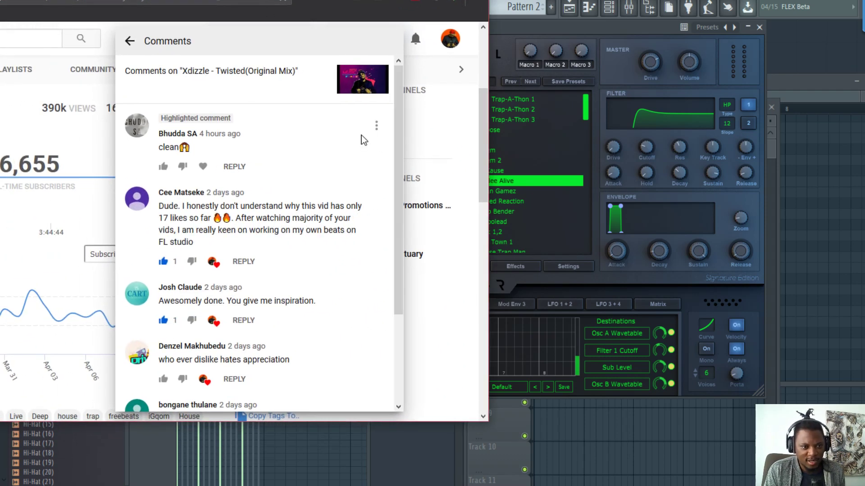
left_click_drag(398, 138, 398, 149)
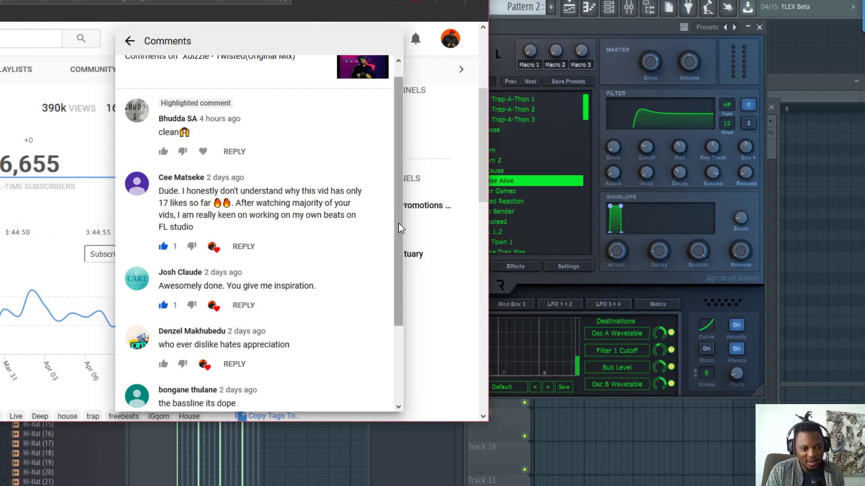
left_click_drag(399, 223, 399, 259)
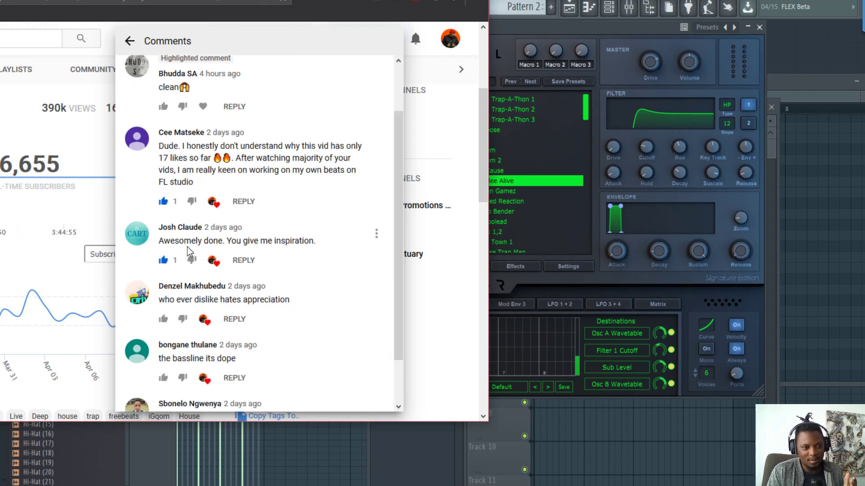